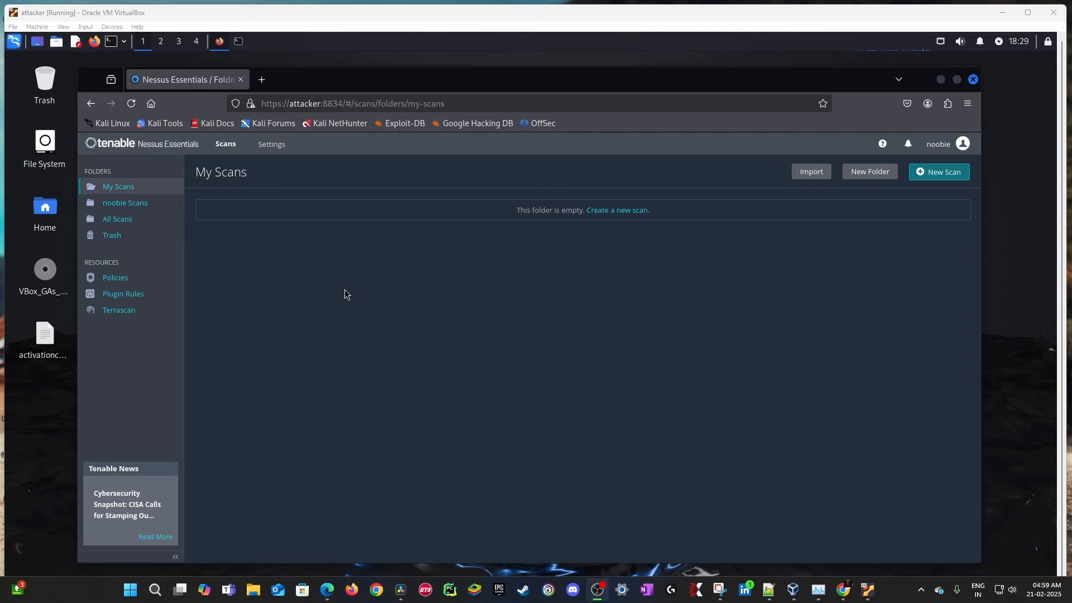
# Step: Open the results of "My first discovery scan" in the noobie Scans folder
pyautogui.click(122, 205)
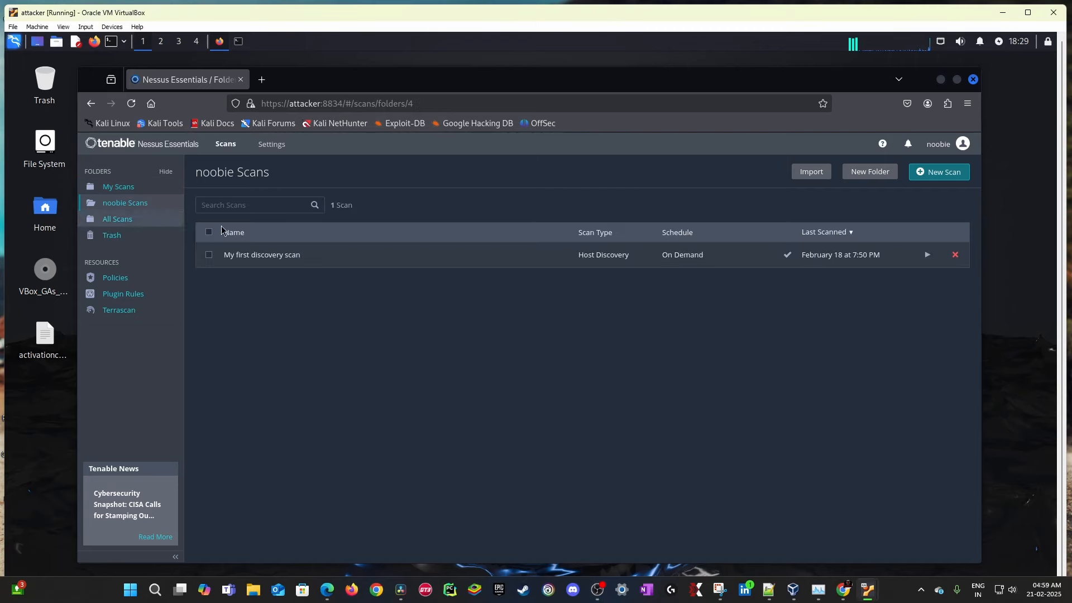
pyautogui.click(257, 254)
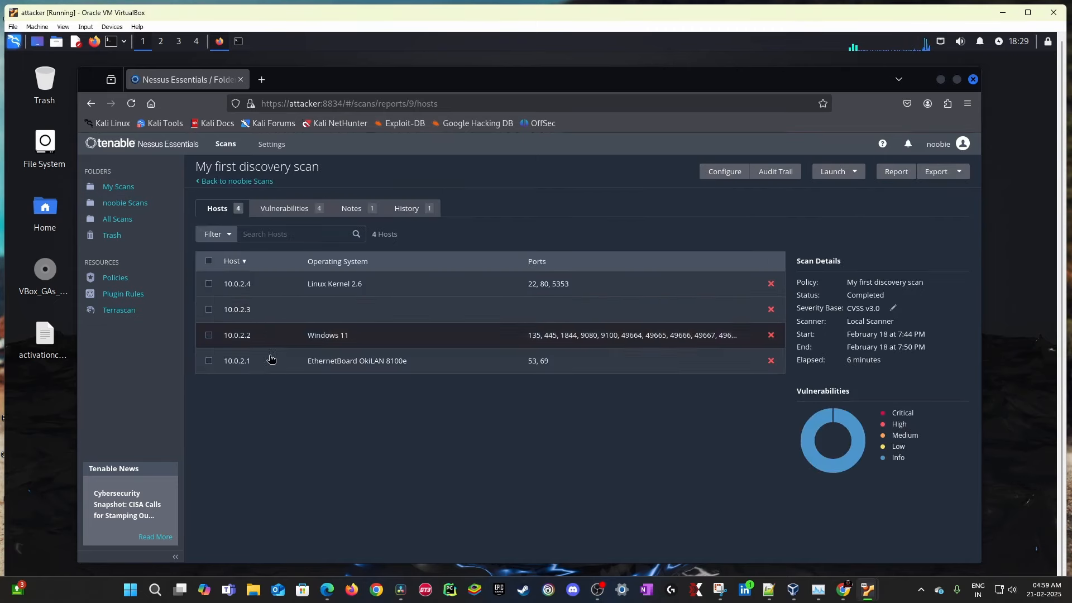
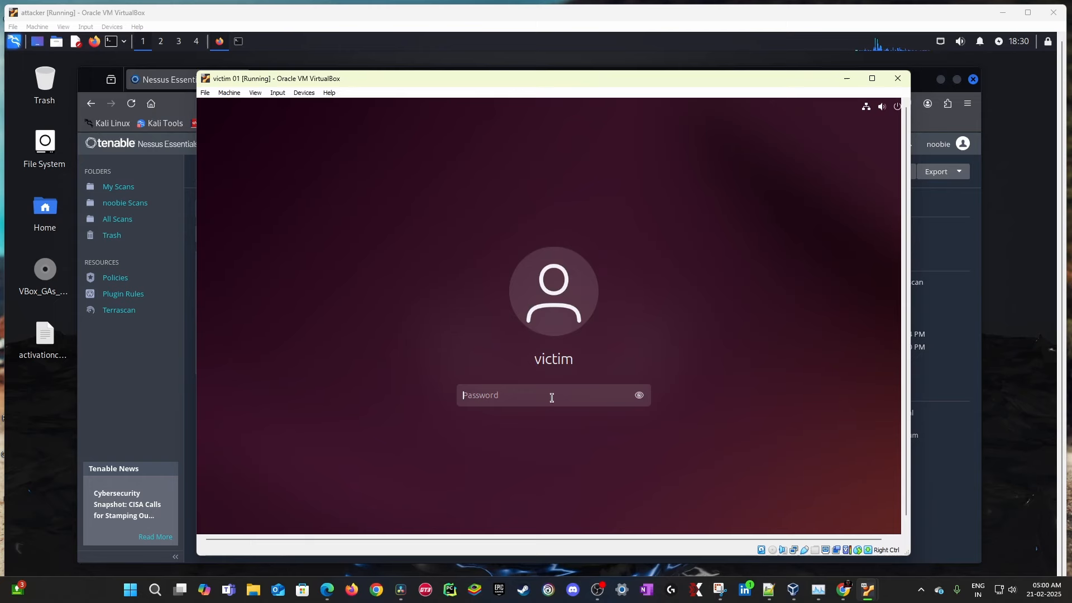
# Step: Log in to the victim 01 virtual machine with the account password, and minimize its terminal and the machine's window
pyautogui.write('••••••')
pyautogui.press('Return')
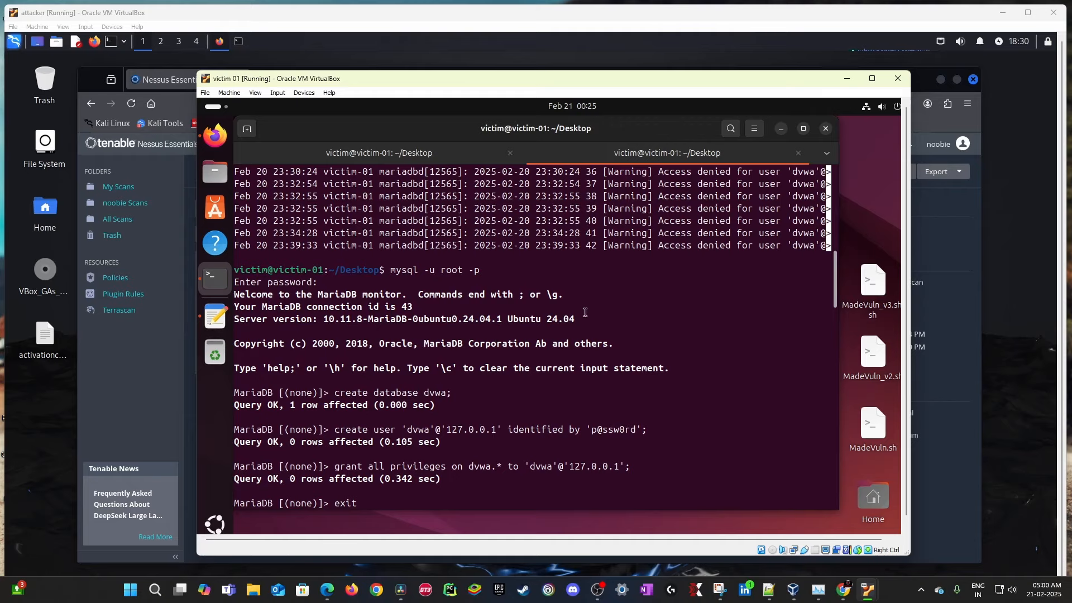
pyautogui.click(781, 129)
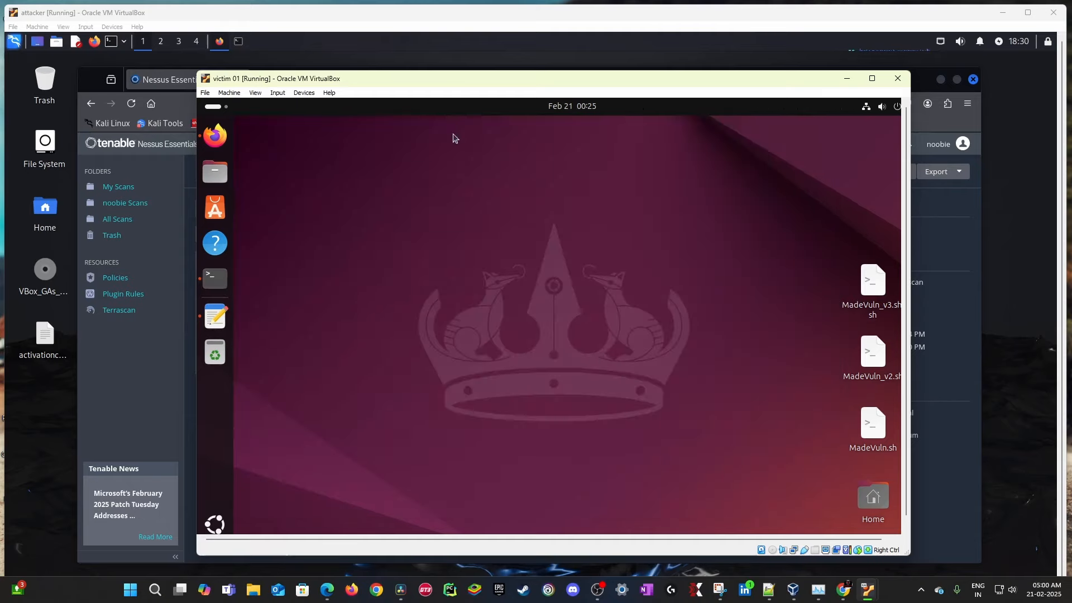
pyautogui.click(846, 79)
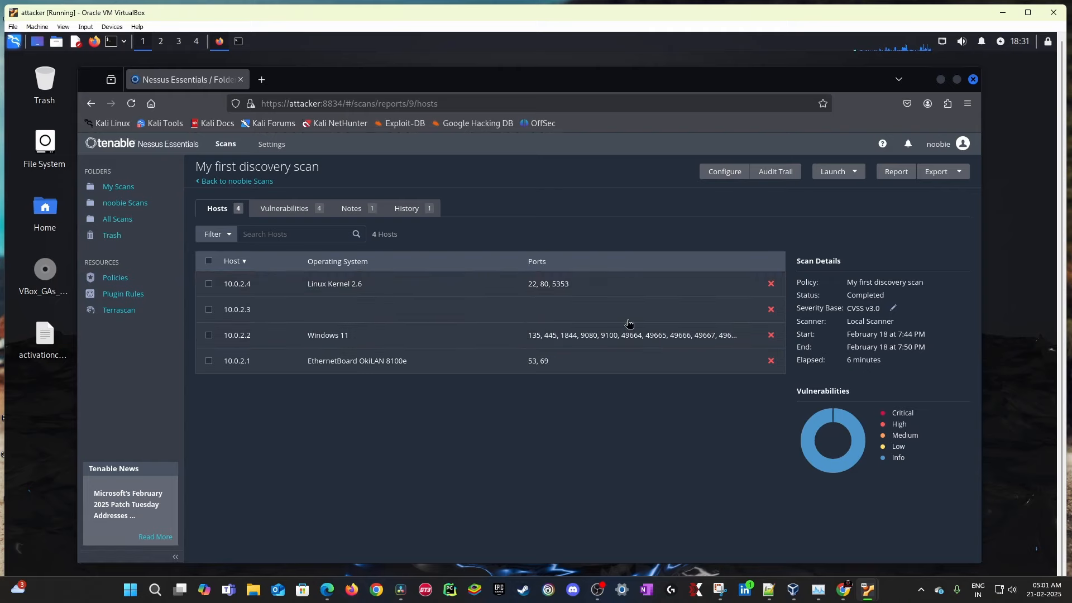
# Step: Start a new scan policy and look through the available discovery, vulnerability and compliance templates
pyautogui.click(134, 283)
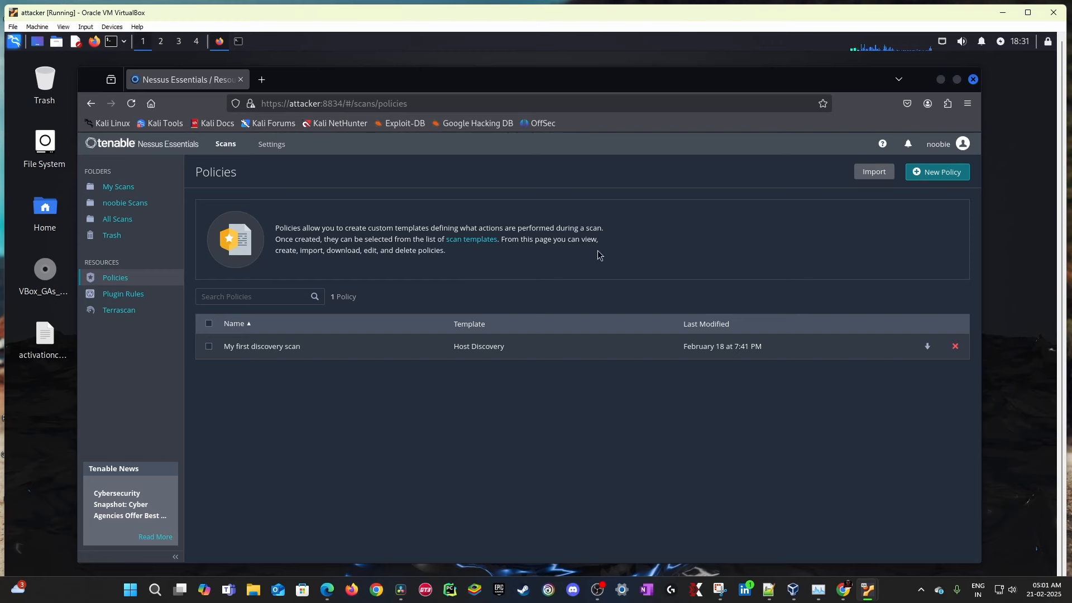
pyautogui.click(925, 173)
pyautogui.scroll(-3, 416, 290)
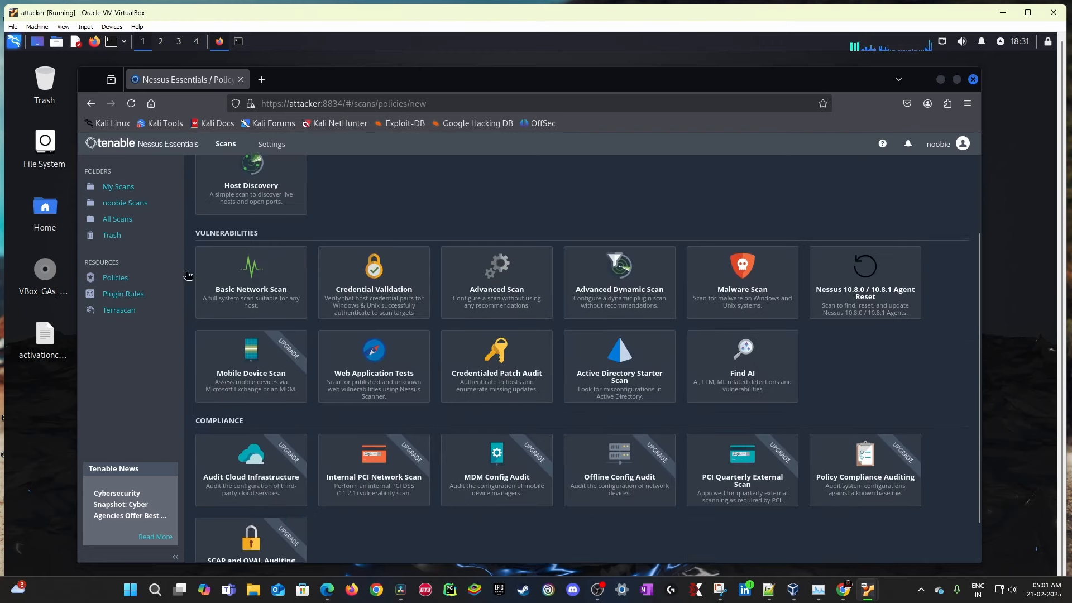
pyautogui.scroll(3, 687, 261)
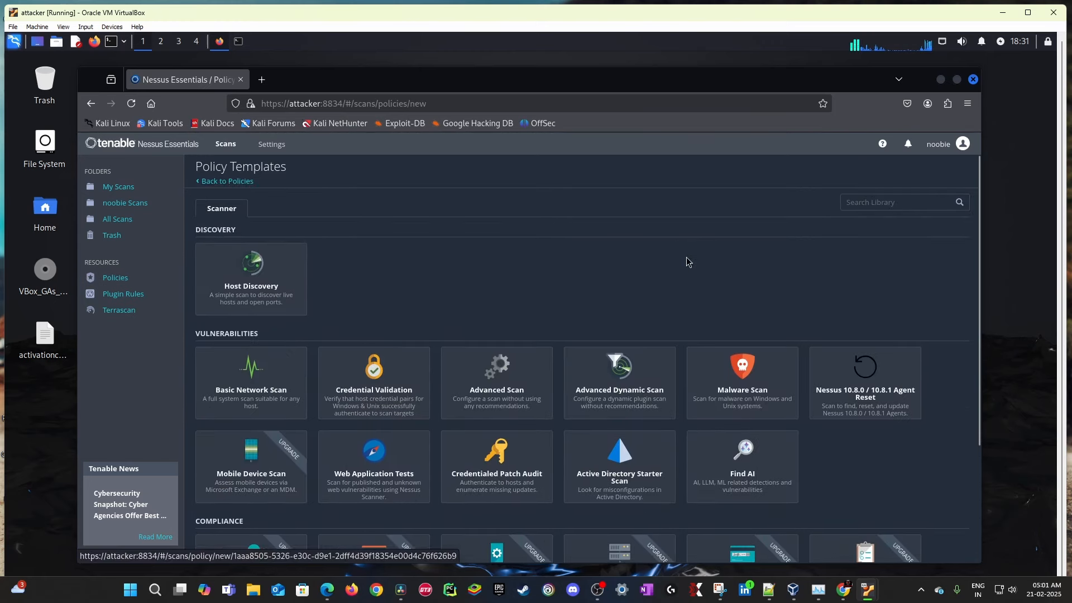
pyautogui.scroll(-4, 469, 232)
pyautogui.scroll(3, 280, 324)
pyautogui.scroll(1, 281, 324)
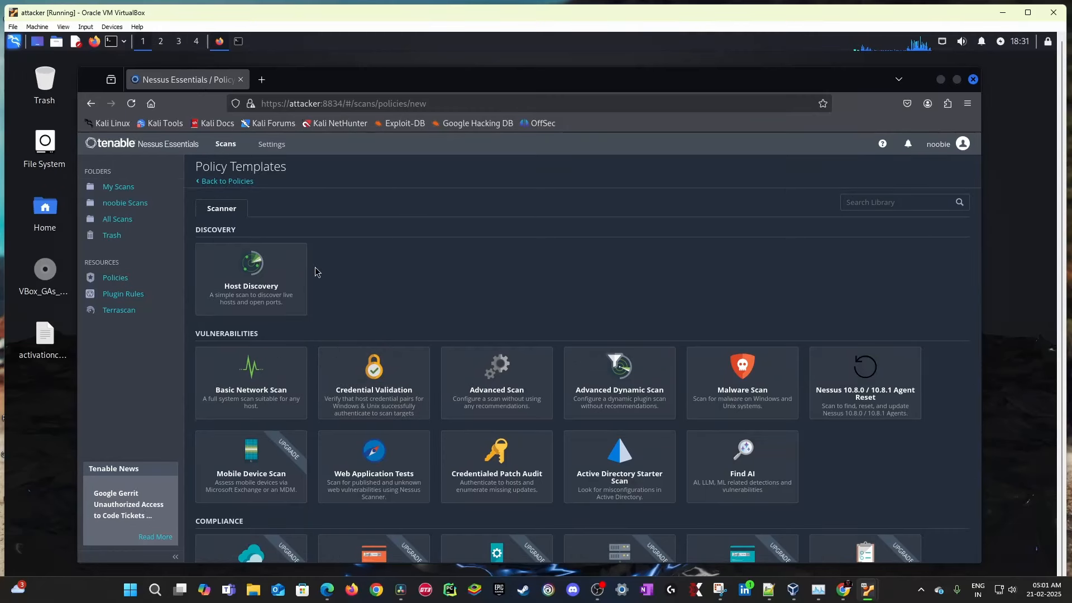
pyautogui.scroll(-2, 340, 257)
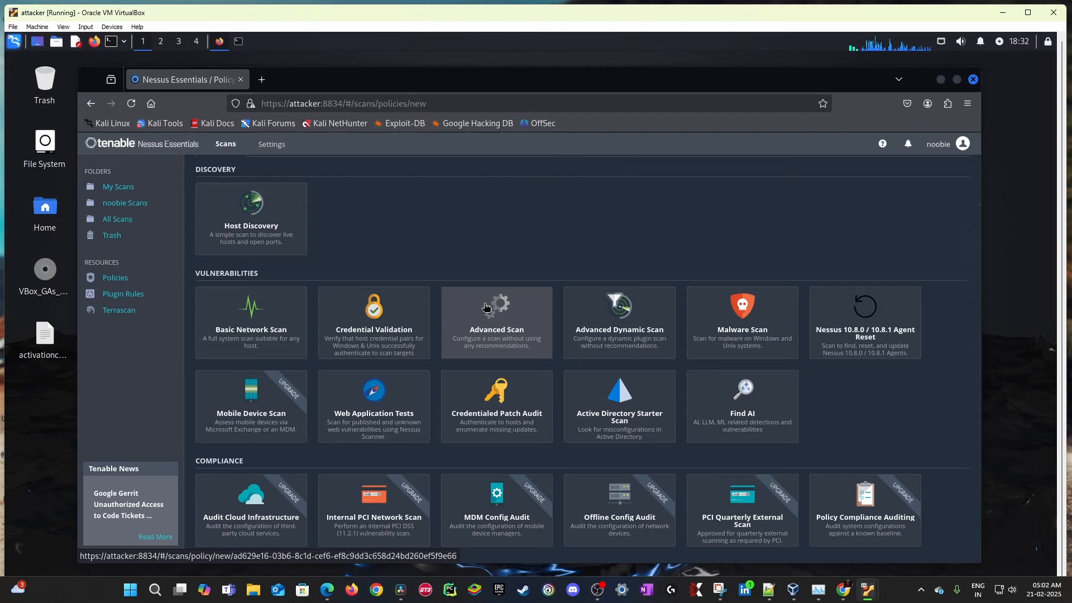
pyautogui.click(267, 295)
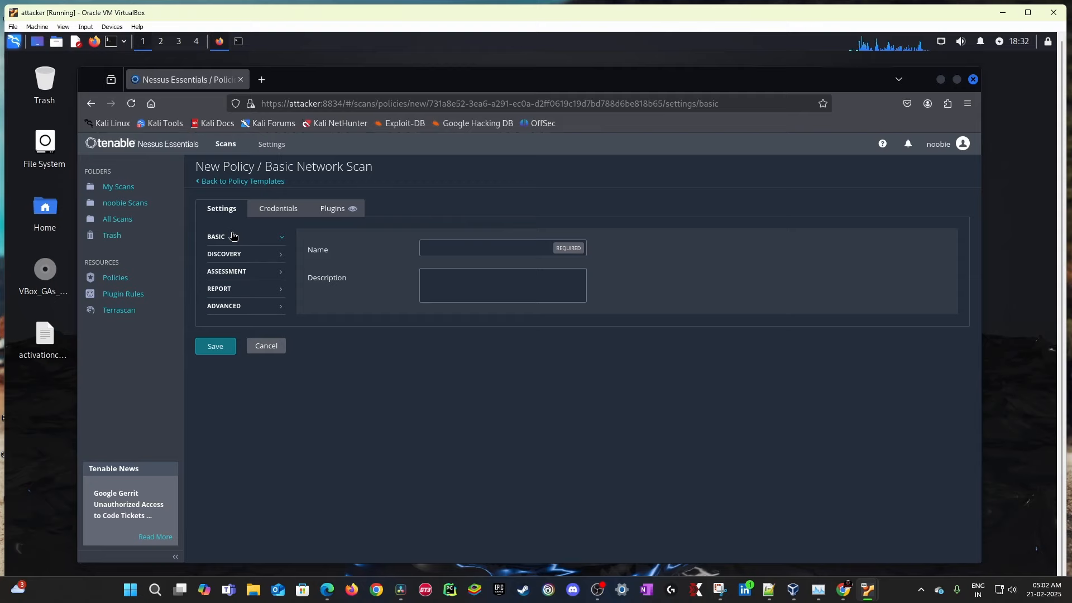
pyautogui.click(276, 258)
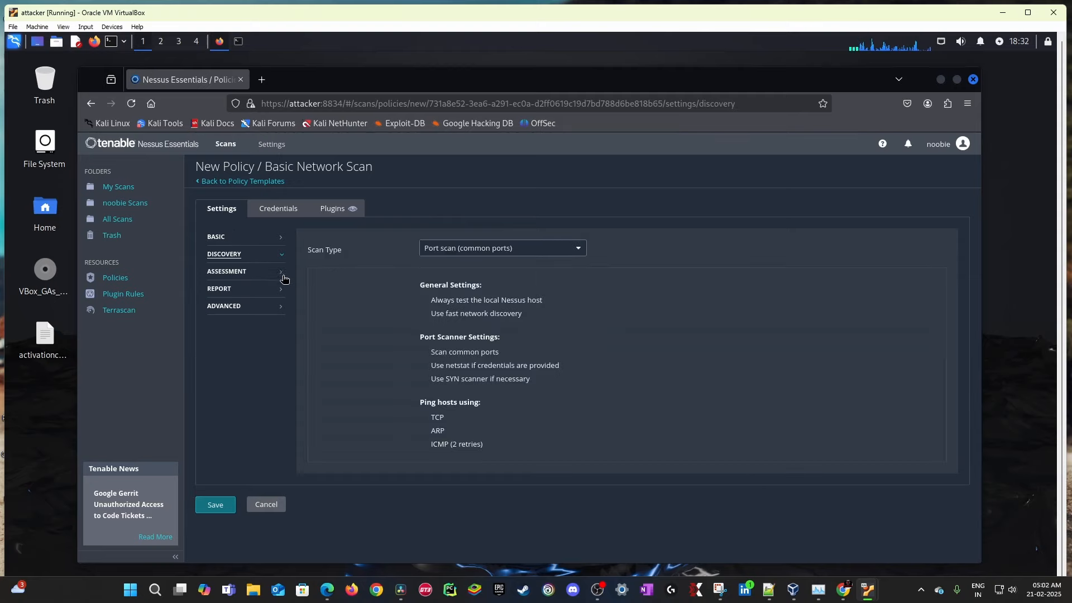
pyautogui.click(281, 273)
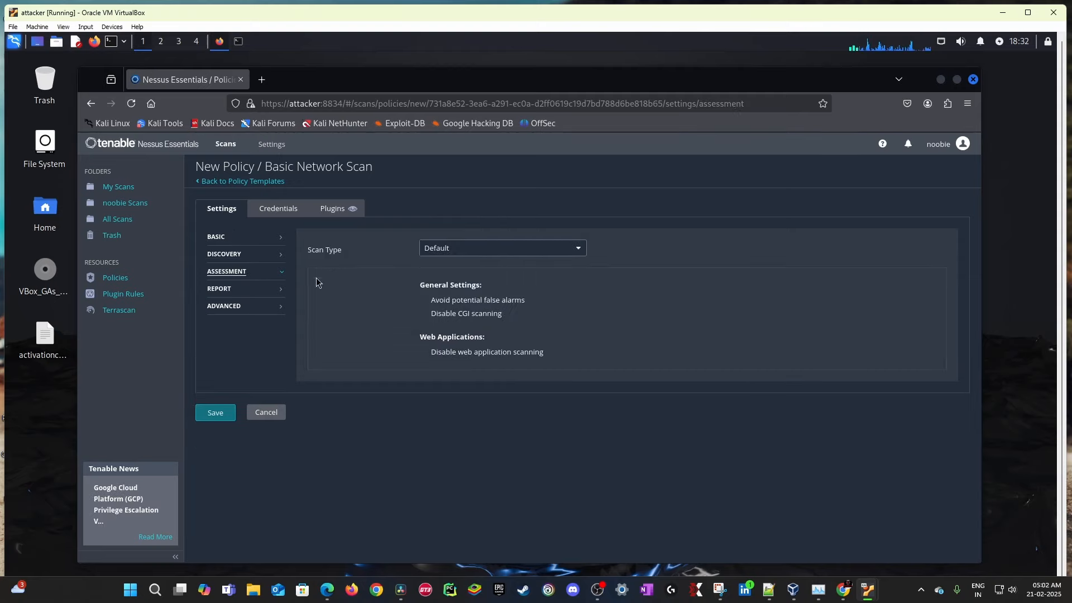
pyautogui.click(252, 261)
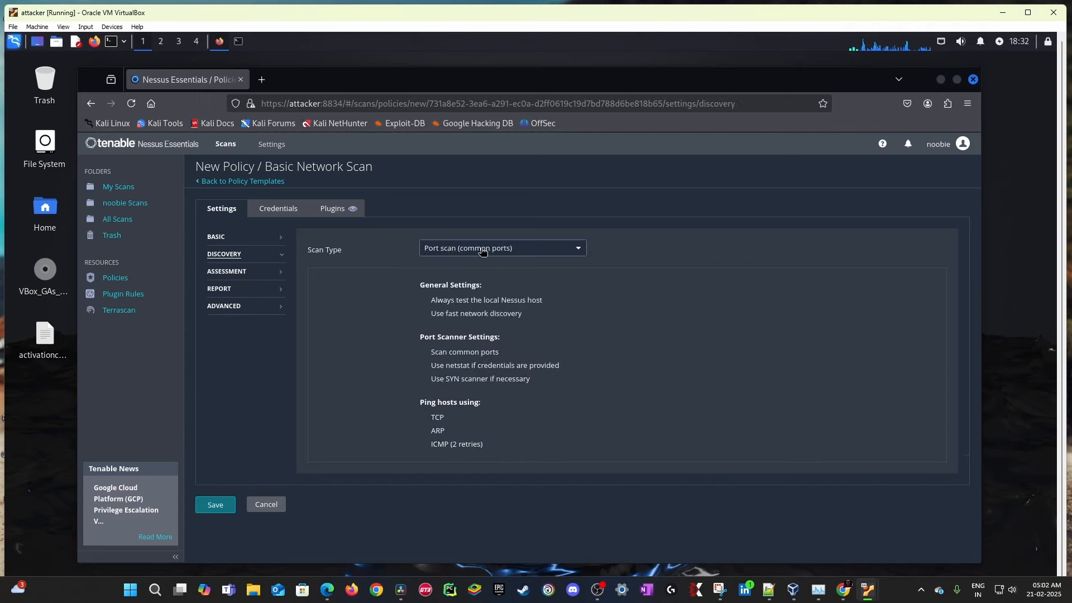
pyautogui.click(483, 251)
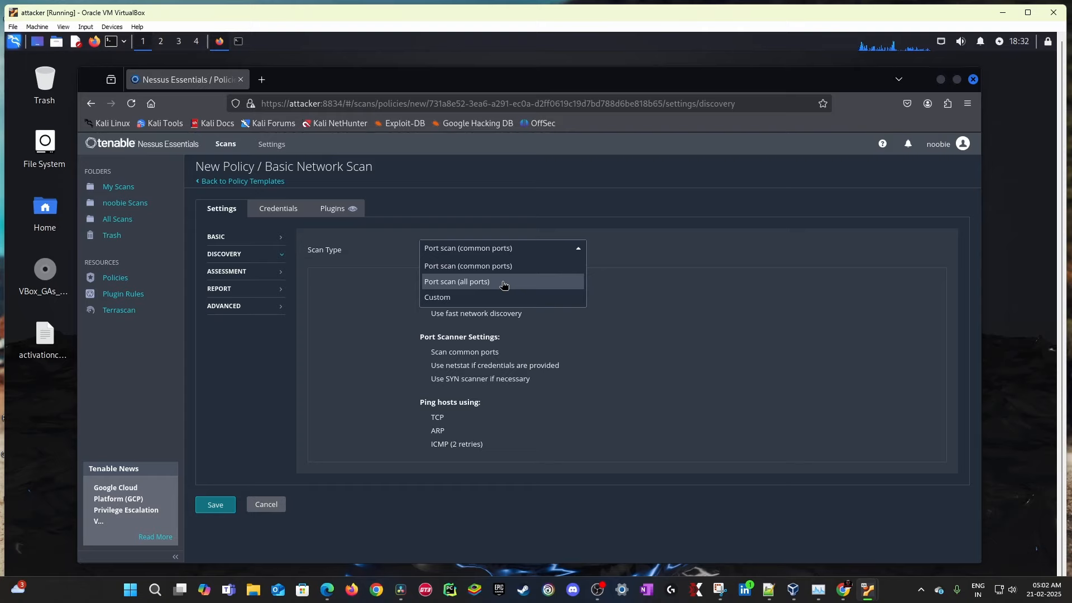
pyautogui.click(442, 303)
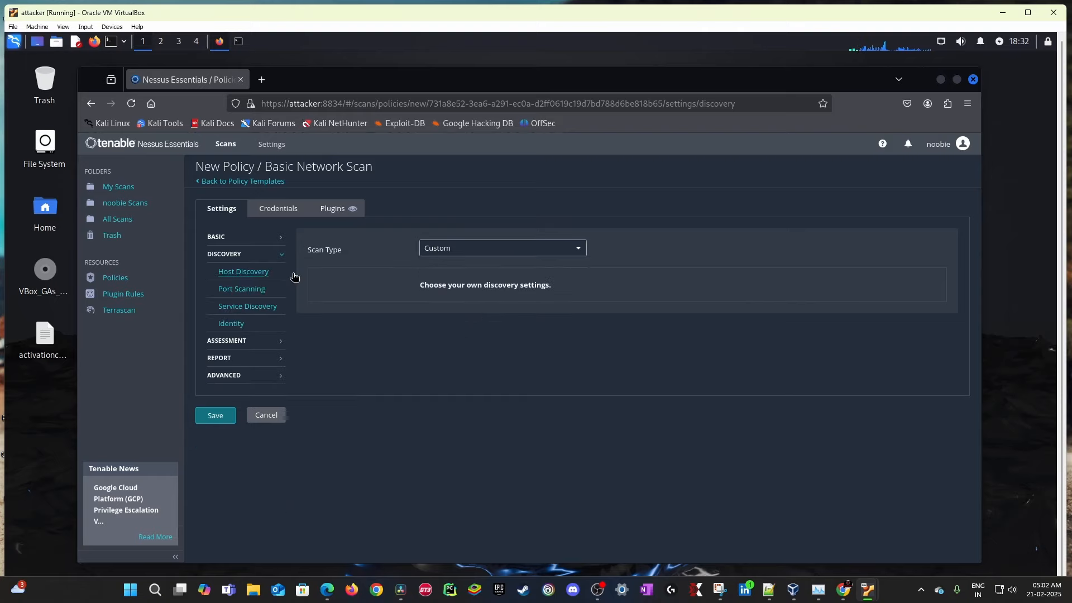
pyautogui.click(250, 294)
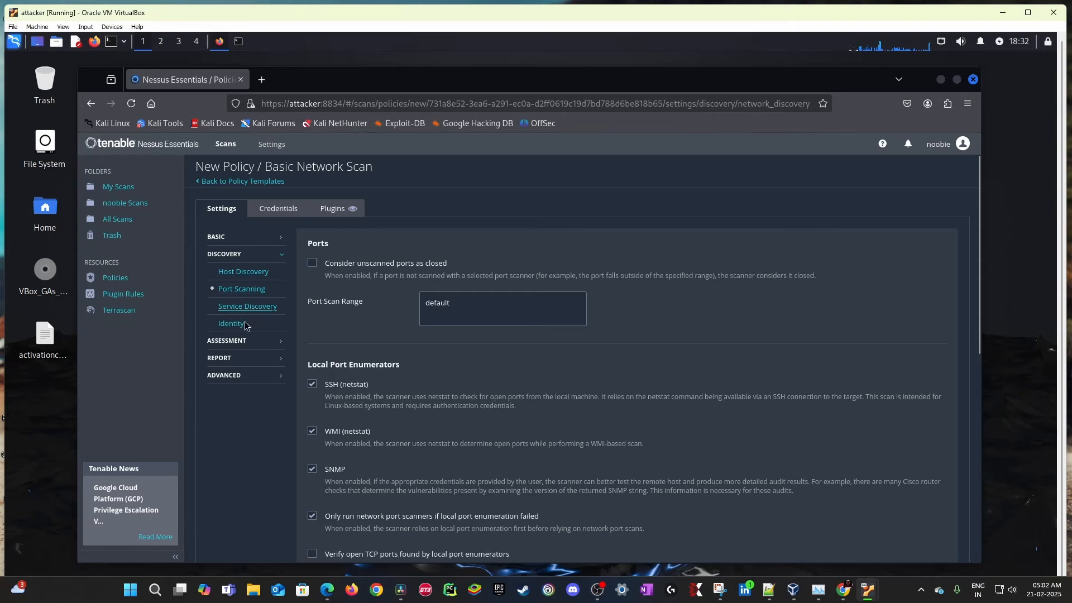
pyautogui.click(252, 308)
pyautogui.click(230, 325)
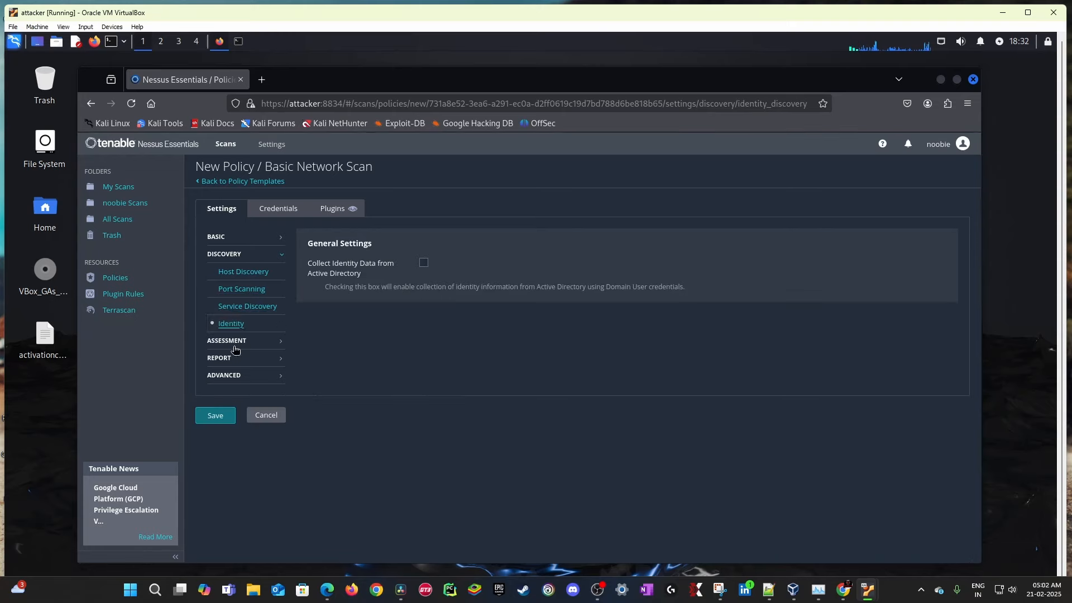
pyautogui.click(273, 341)
pyautogui.click(280, 212)
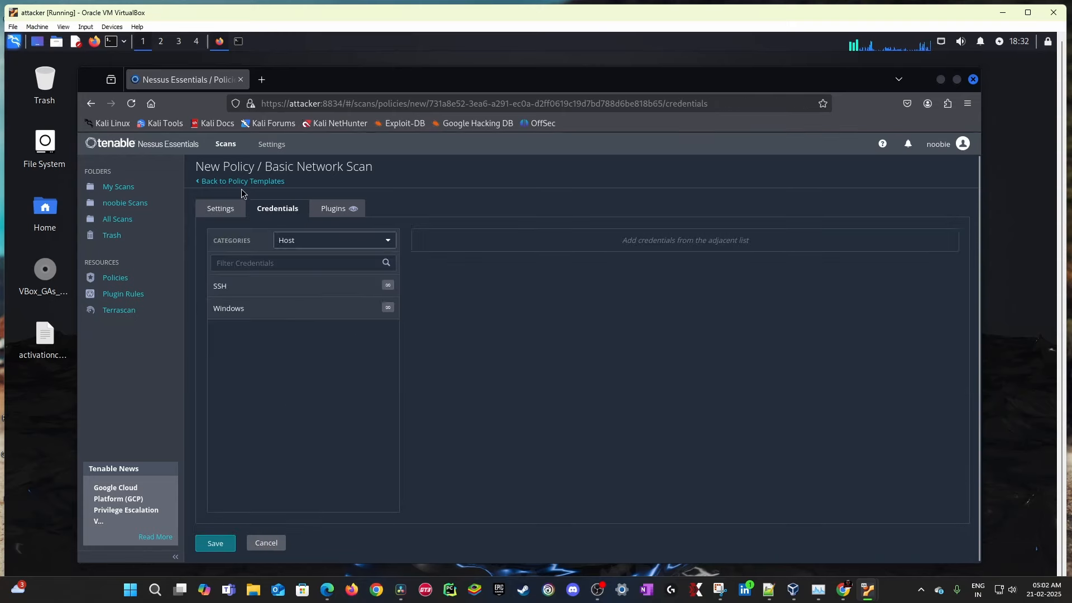
pyautogui.click(241, 182)
# Step: Create the policy from the Advanced Scan template and name it "My first network scan"
pyautogui.click(510, 370)
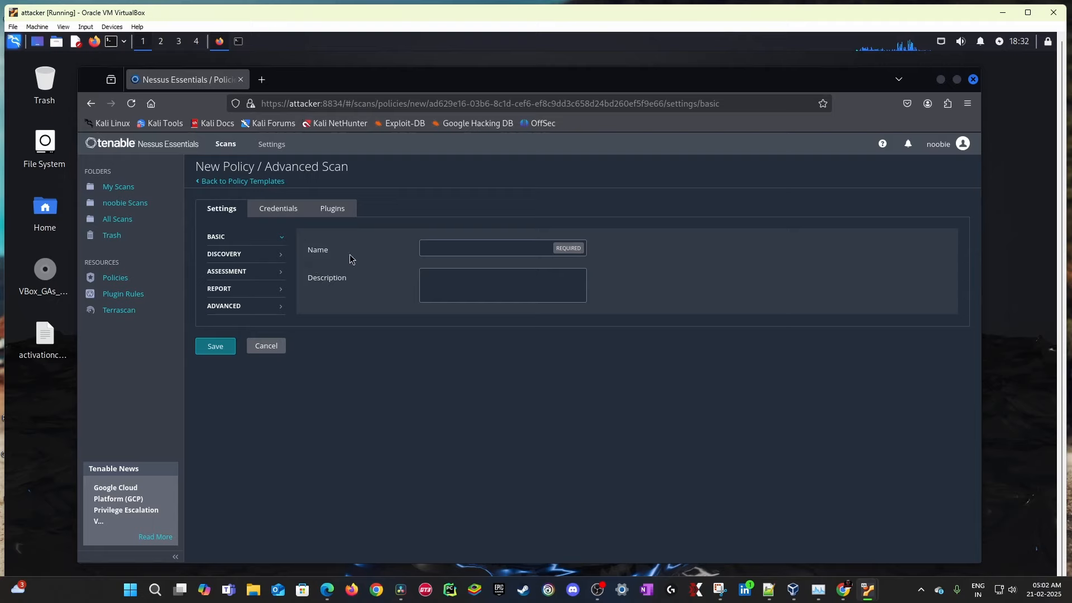
pyautogui.write('My')
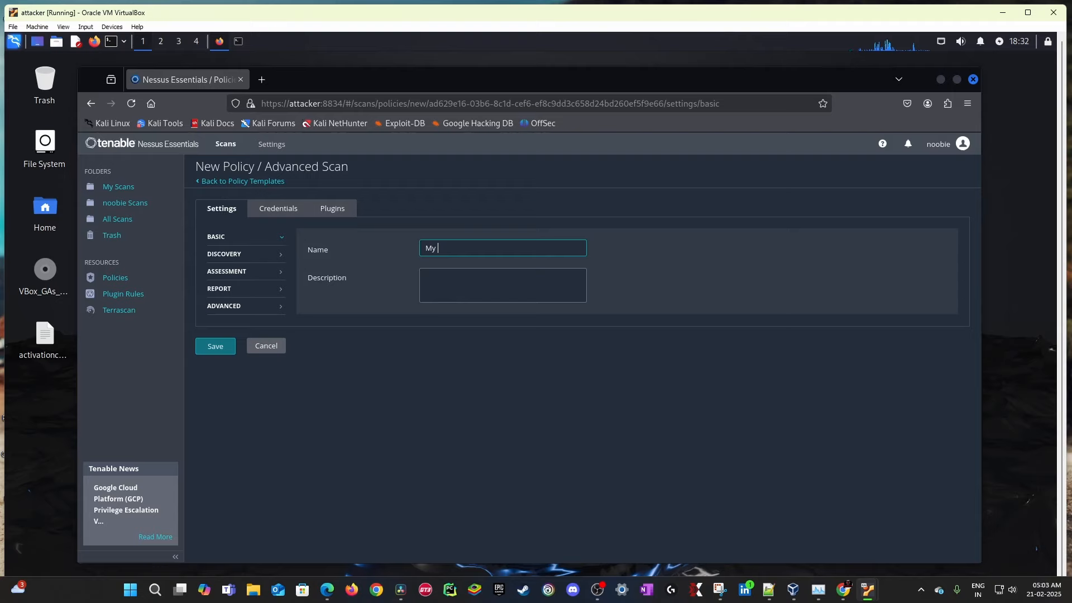
pyautogui.write('network sca')
pyautogui.press('Left')
pyautogui.press('Left')
pyautogui.write('first')
# Step: Fill in the policy description, stating that it is an unauthenticated network scan
pyautogui.click(469, 288)
pyautogui.write('Nestwo')
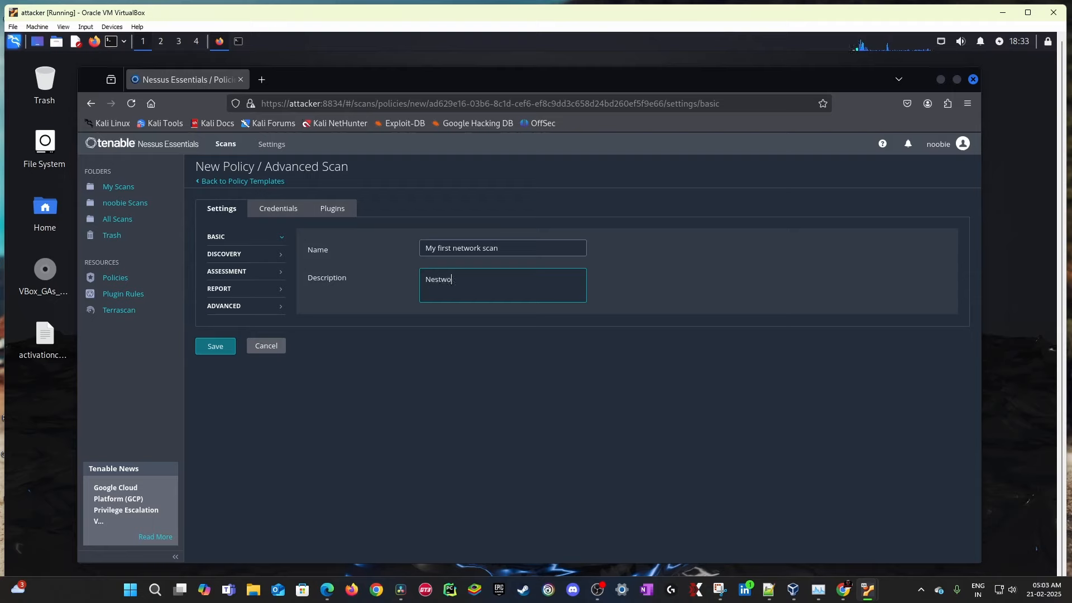
pyautogui.write('rk scan - uinauthenticated')
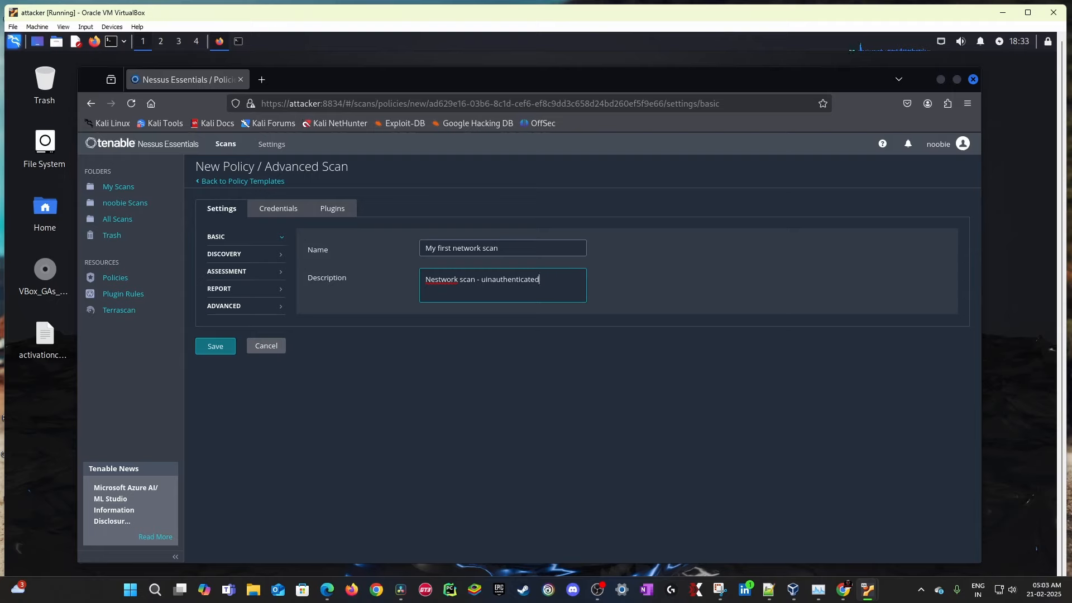
pyautogui.click(485, 279)
pyautogui.press('BackSpace')
pyautogui.keyDown('shift'); pyautogui.click(547, 279); pyautogui.keyUp('shift')
pyautogui.click(486, 292)
# Step: Disable "Test the local Nessus host" in the host discovery settings and review the remaining ping and fragile device options
pyautogui.click(241, 257)
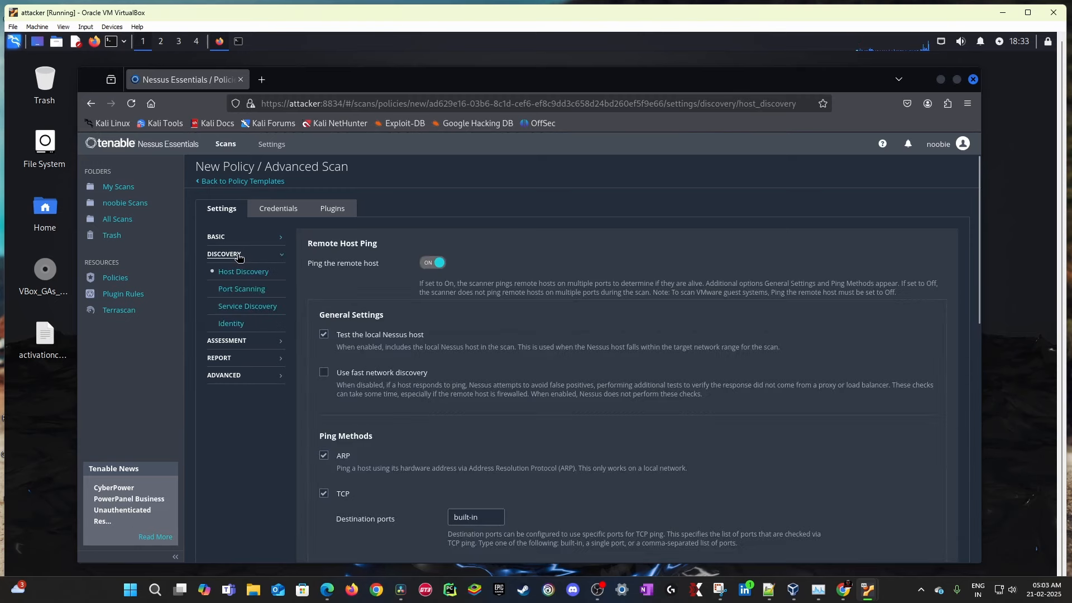
pyautogui.scroll(-2, 330, 240)
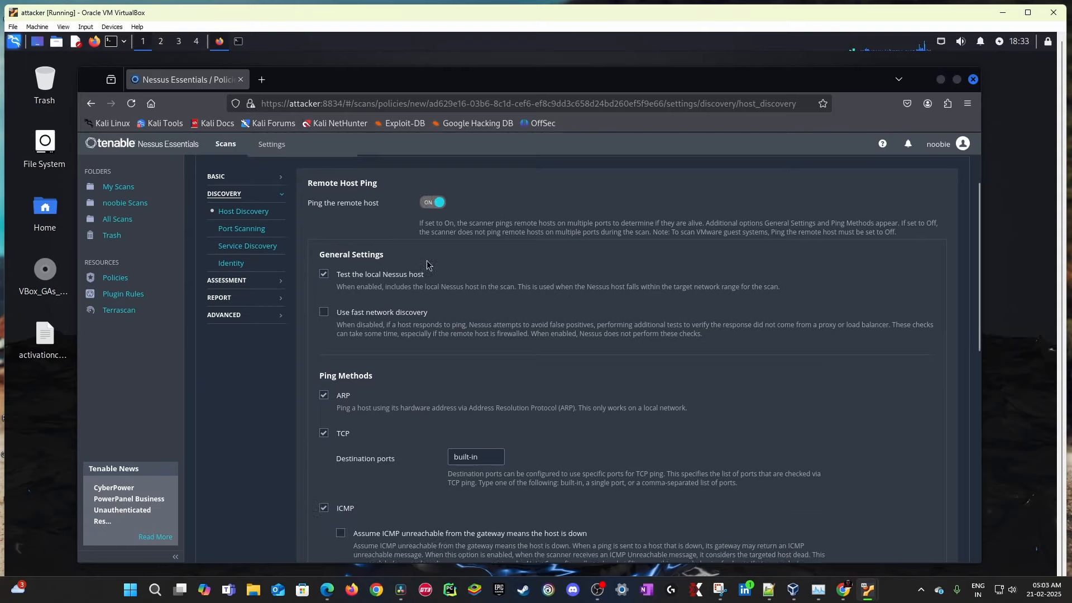
pyautogui.click(324, 214)
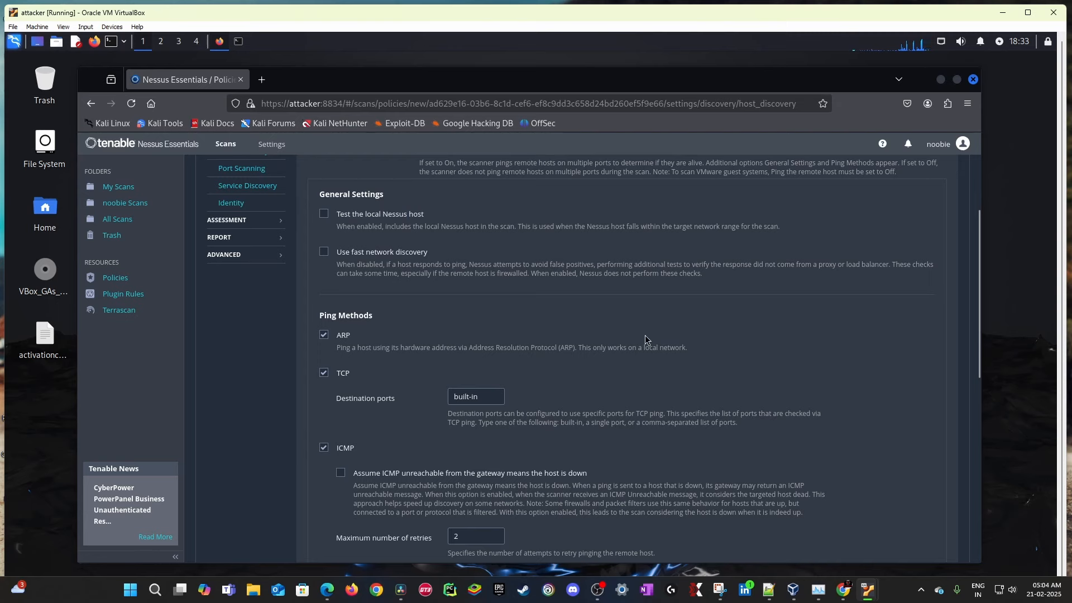
pyautogui.scroll(-5, 644, 339)
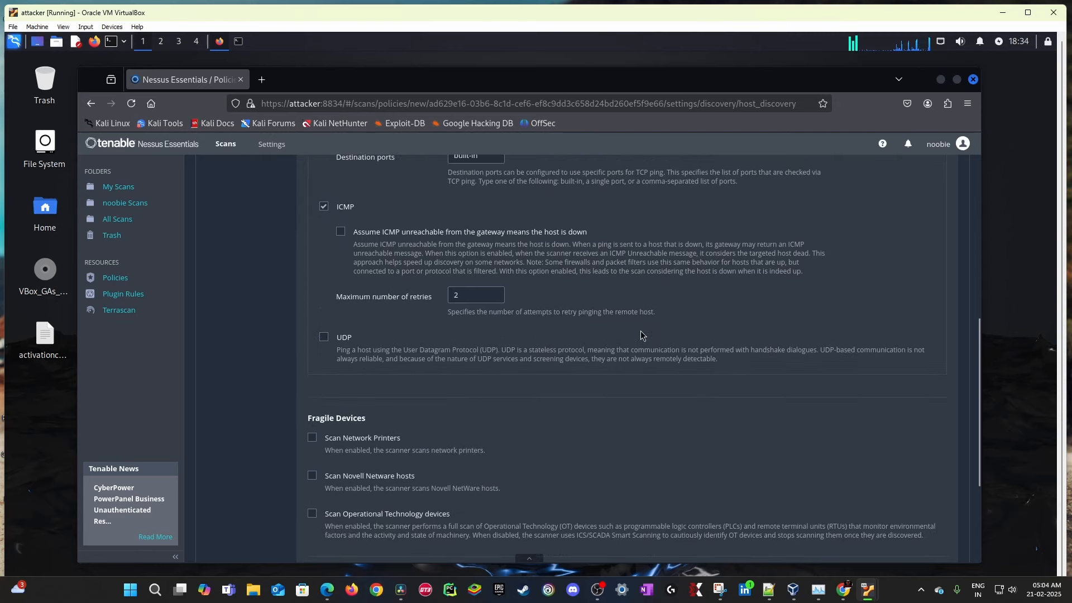
pyautogui.scroll(-2, 631, 328)
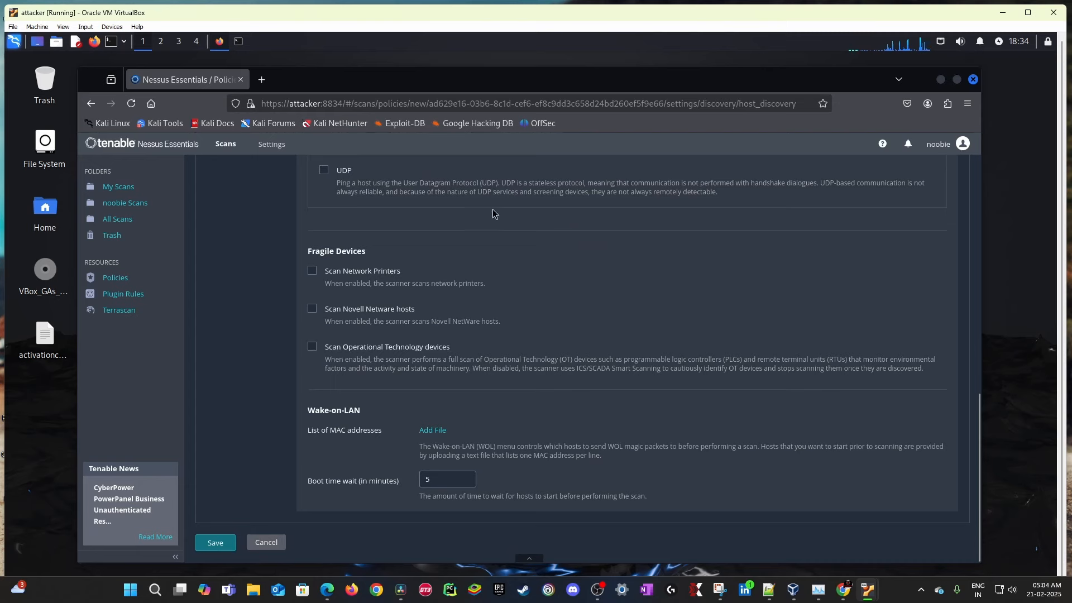
pyautogui.scroll(5, 473, 327)
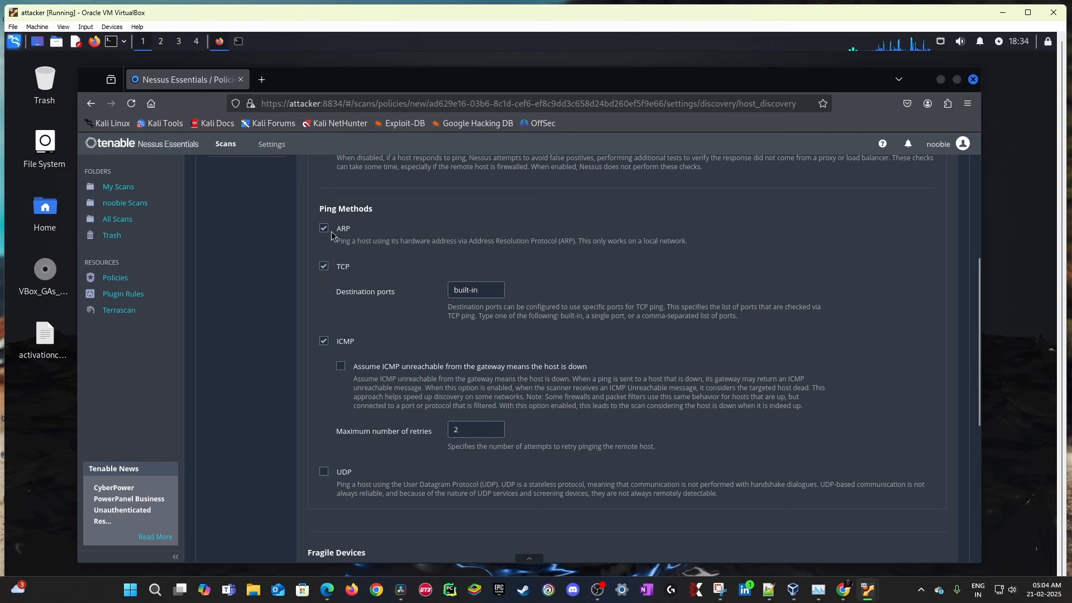
pyautogui.scroll(6, 431, 391)
# Step: Examine the port scanning settings, including the port scan range and the "Consider unscanned ports as closed" option
pyautogui.click(251, 288)
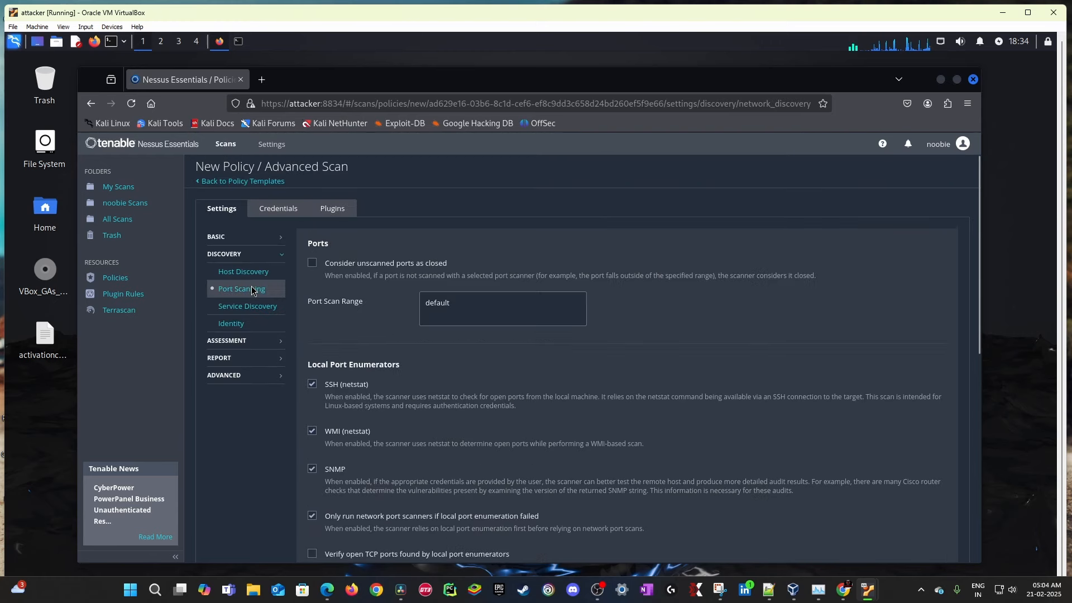
pyautogui.moveTo(472, 306); pyautogui.dragTo(393, 323)
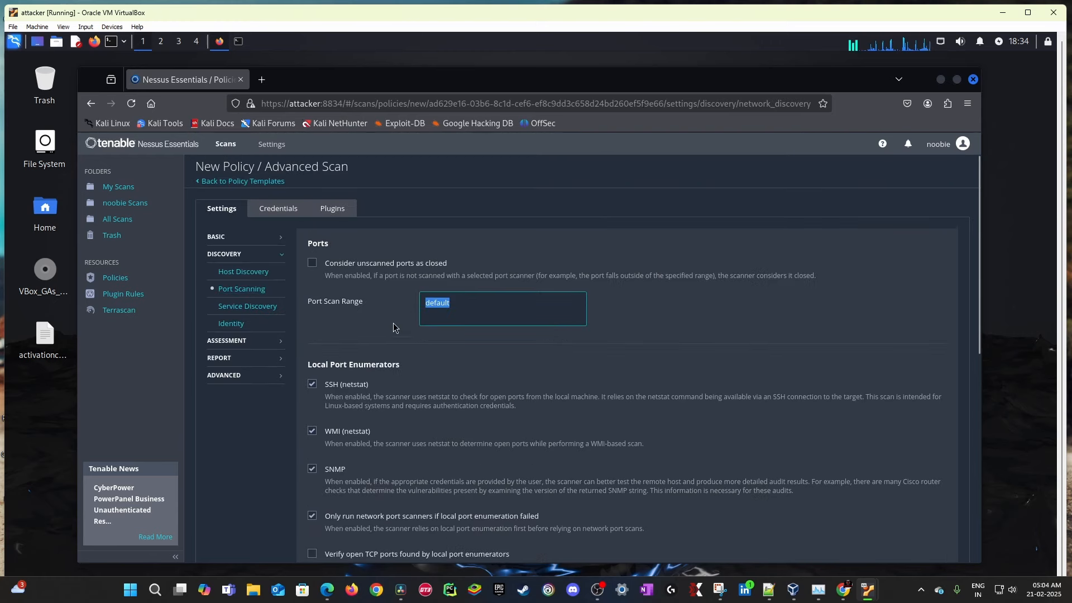
pyautogui.click(317, 271)
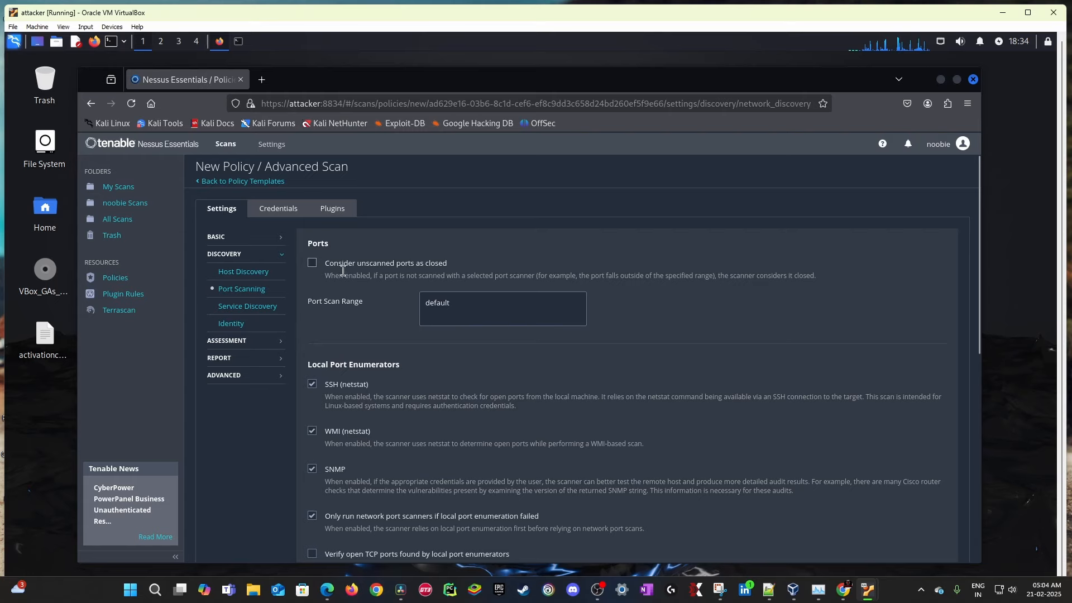
pyautogui.moveTo(323, 263); pyautogui.dragTo(450, 264)
pyautogui.click(481, 273)
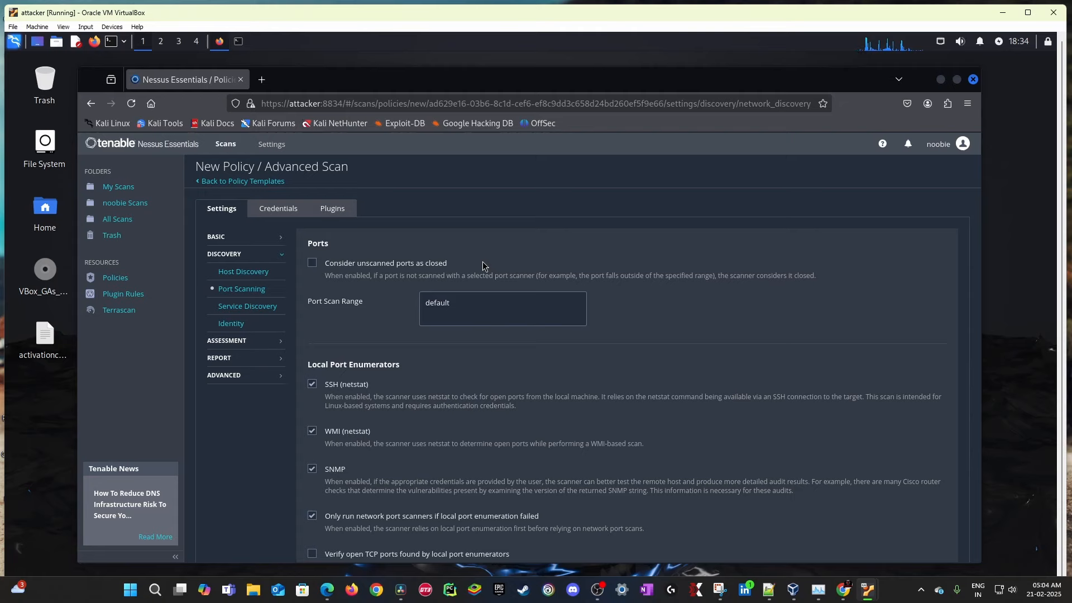
pyautogui.click(314, 262)
pyautogui.click(313, 262)
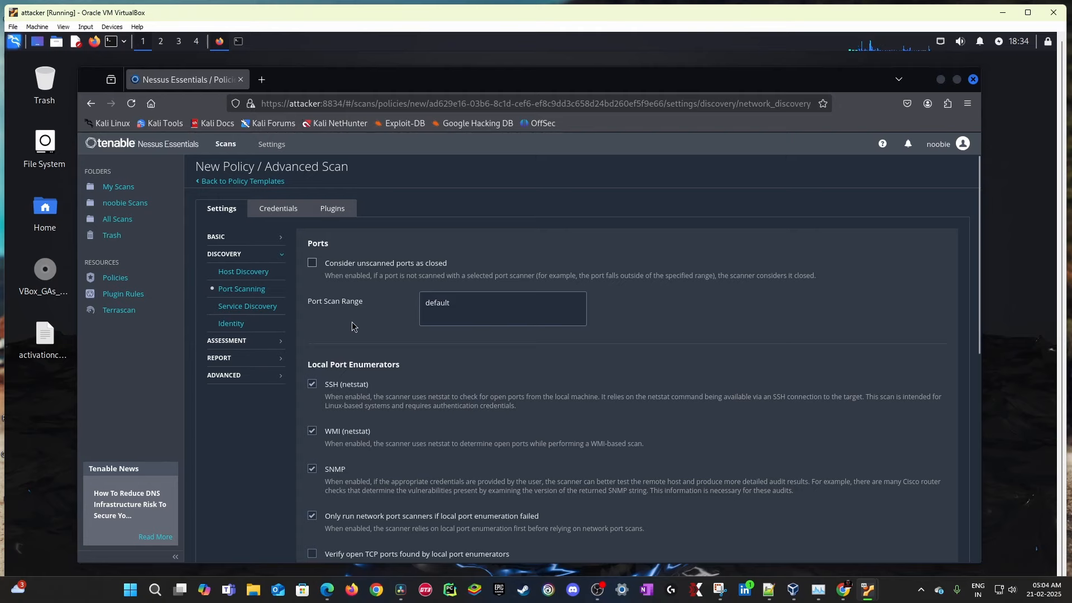
# Step: Review the local port enumerators and the TCP, SYN and UDP network port scanner options in the port scanning settings
pyautogui.scroll(-1, 351, 326)
pyautogui.moveTo(312, 306); pyautogui.dragTo(400, 307)
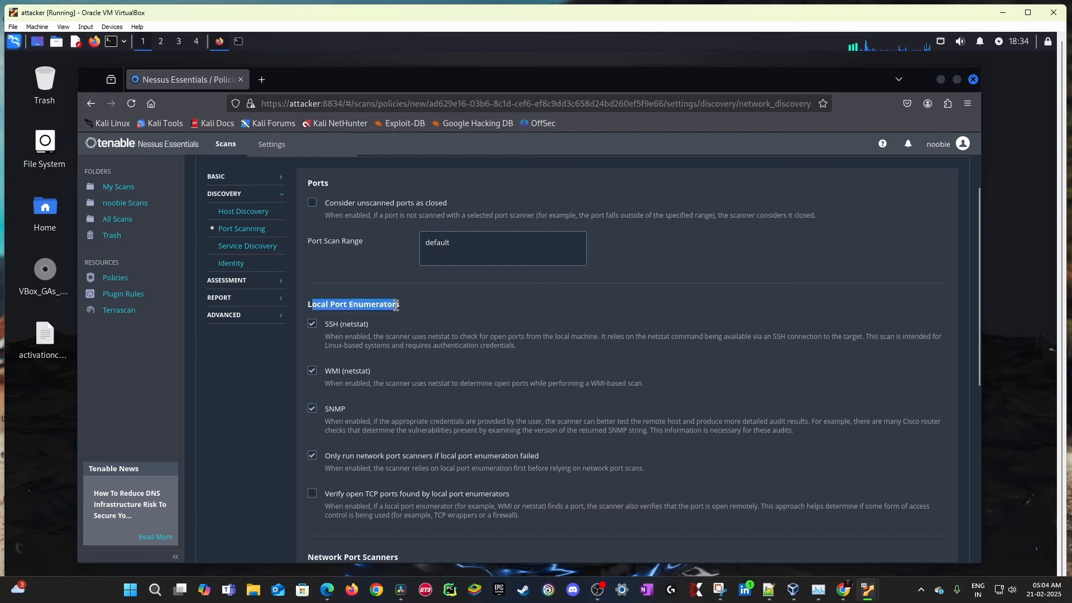
pyautogui.click(413, 321)
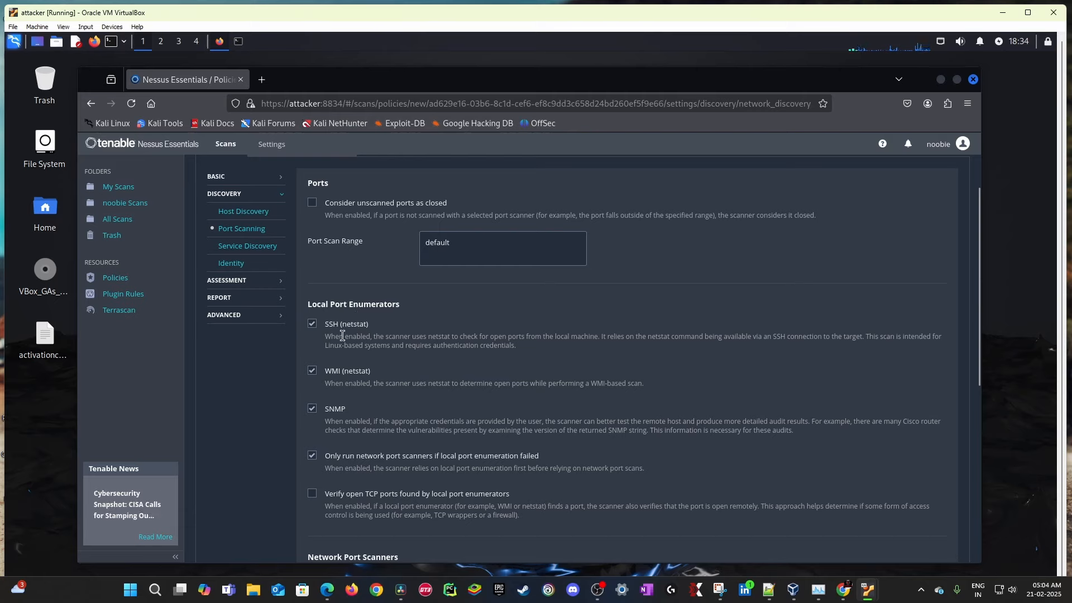
pyautogui.scroll(-4, 516, 323)
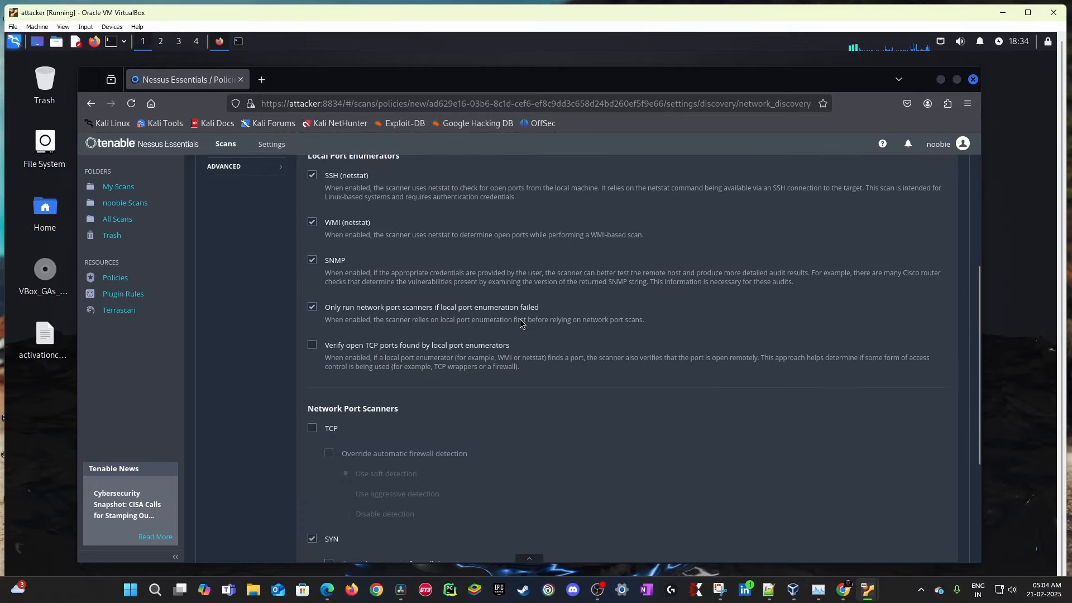
pyautogui.scroll(-2, 346, 302)
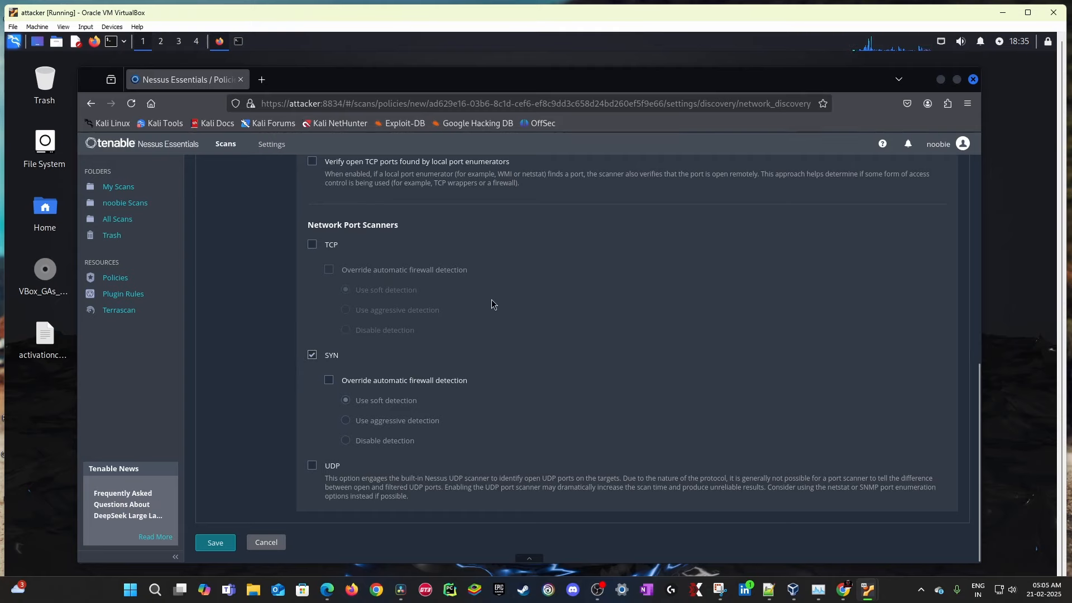
pyautogui.scroll(5, 494, 299)
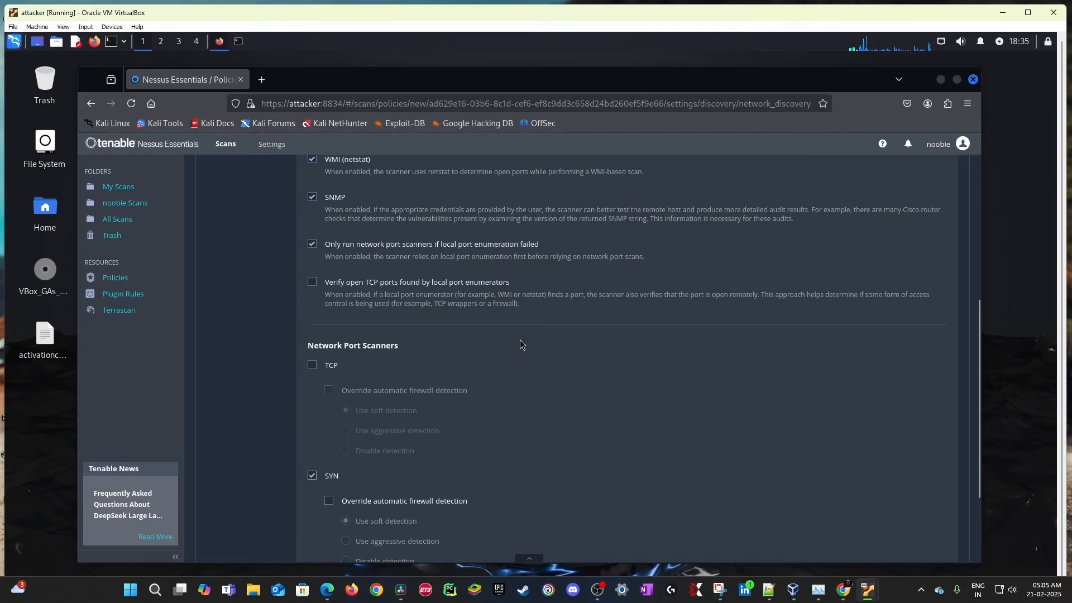
pyautogui.scroll(2, 530, 341)
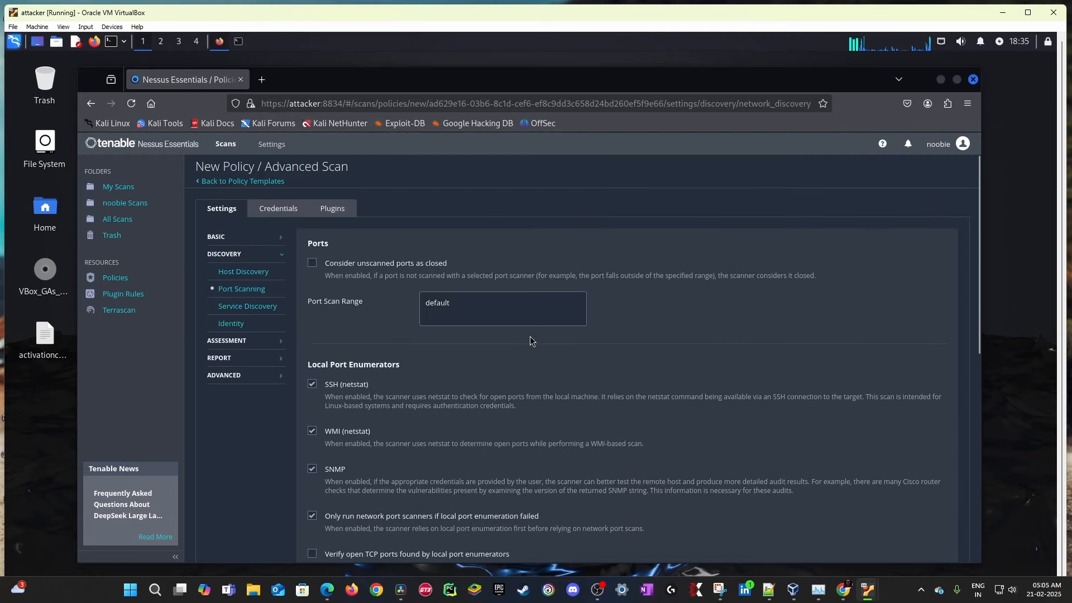
# Step: Examine the service discovery settings, including "Probe all ports to find services" and the port choices for the SSL/TLS search
pyautogui.click(270, 306)
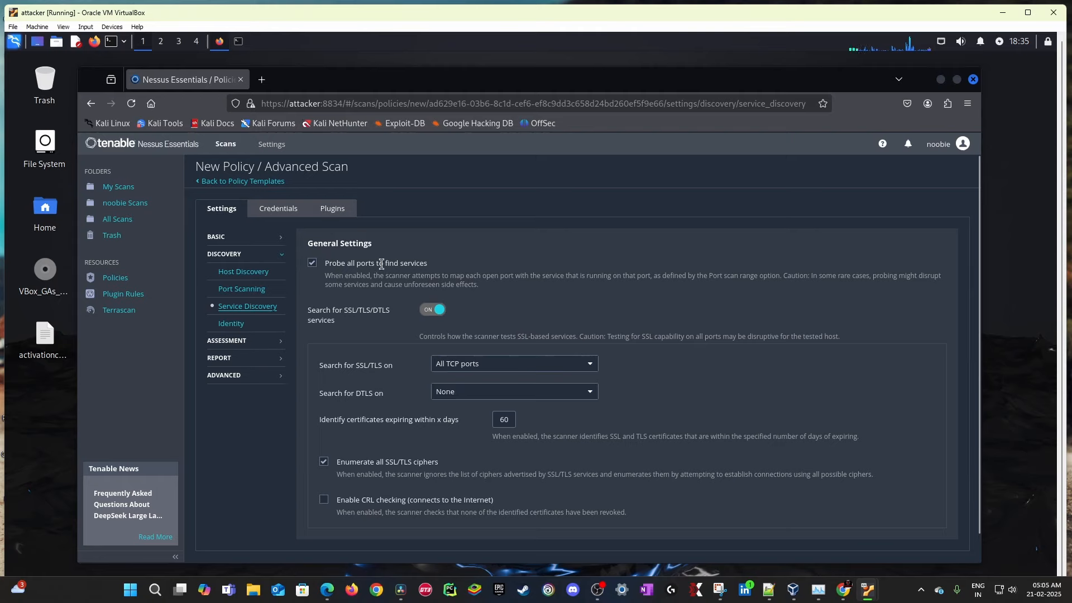
pyautogui.moveTo(383, 263); pyautogui.dragTo(325, 263)
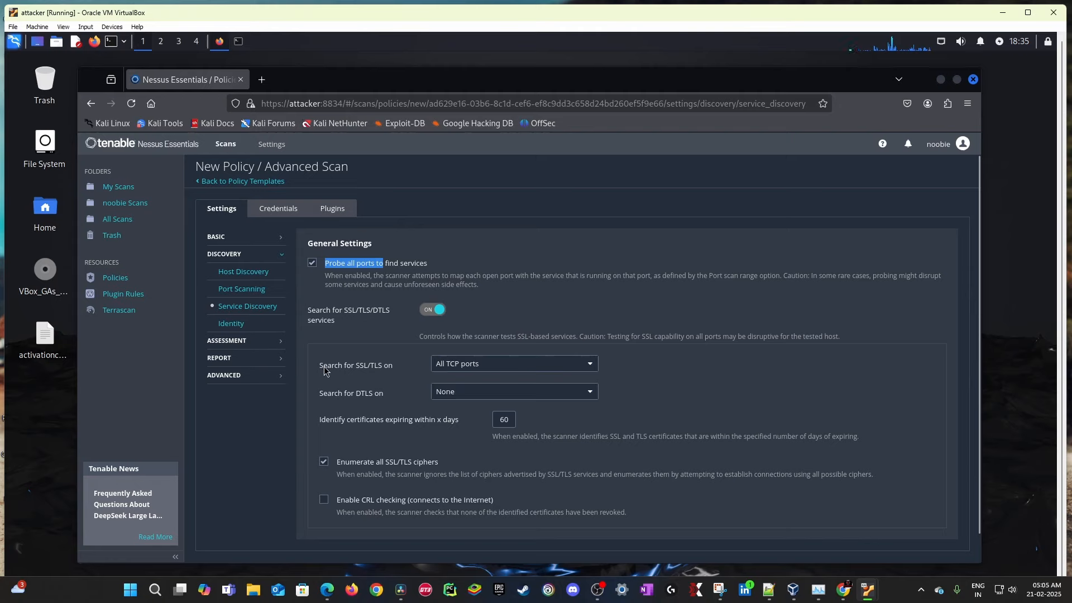
pyautogui.moveTo(323, 367); pyautogui.dragTo(383, 368)
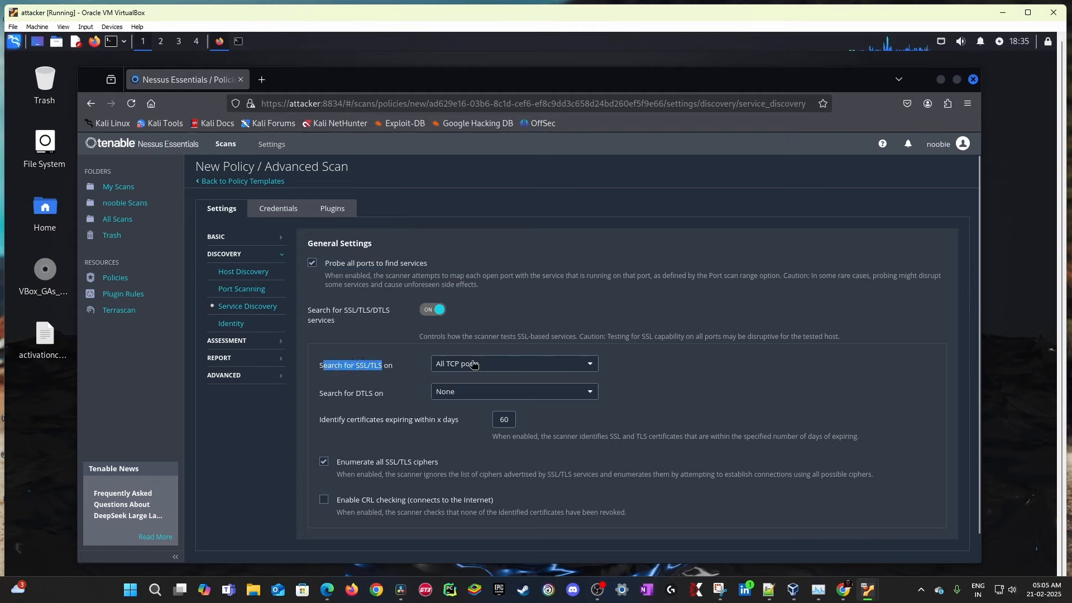
pyautogui.click(474, 364)
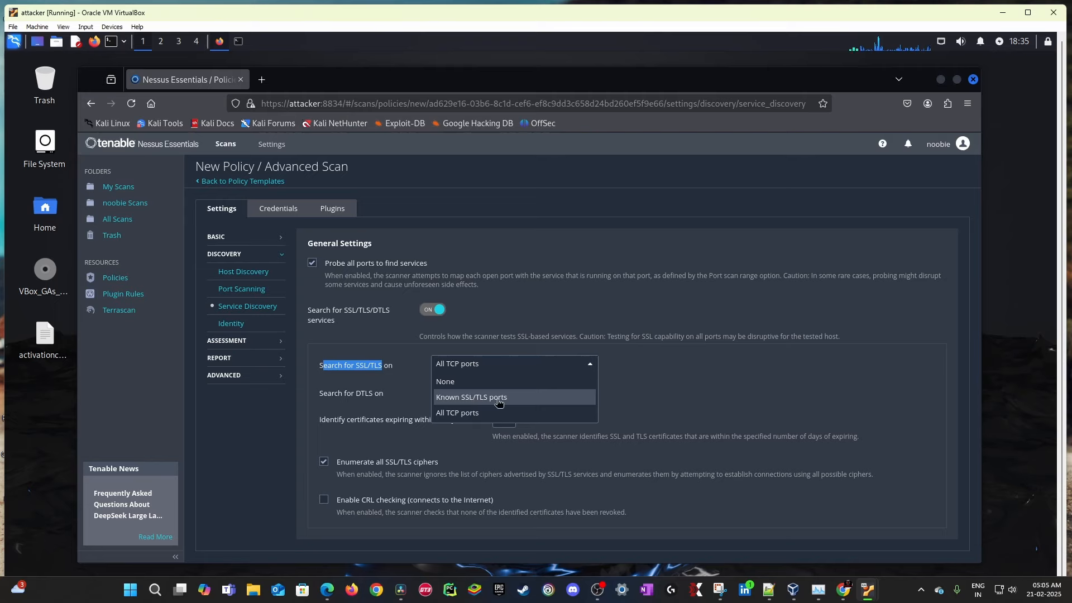
pyautogui.click(671, 378)
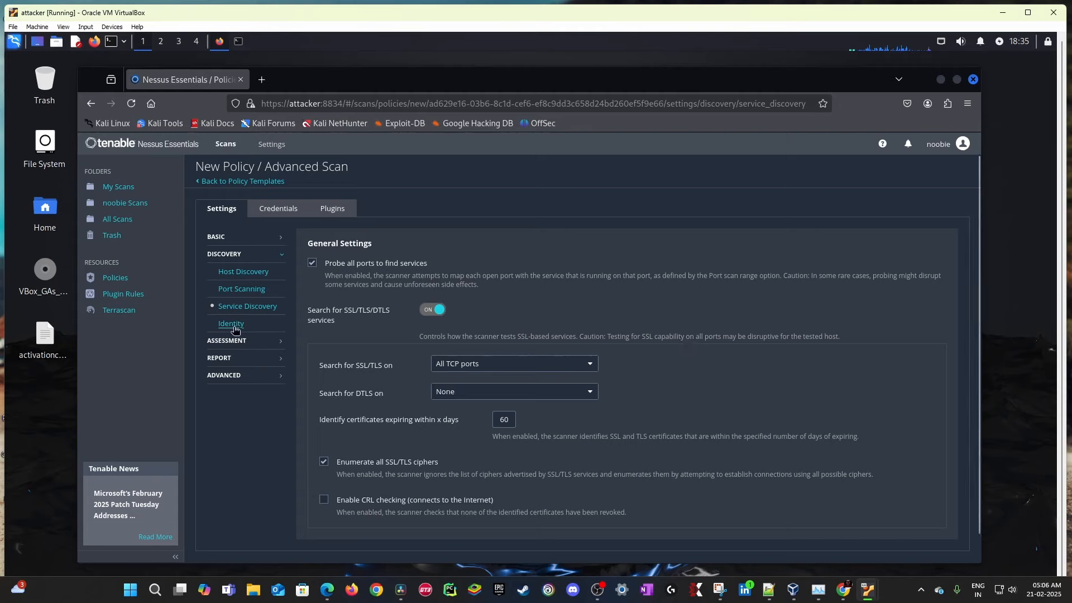
pyautogui.click(457, 366)
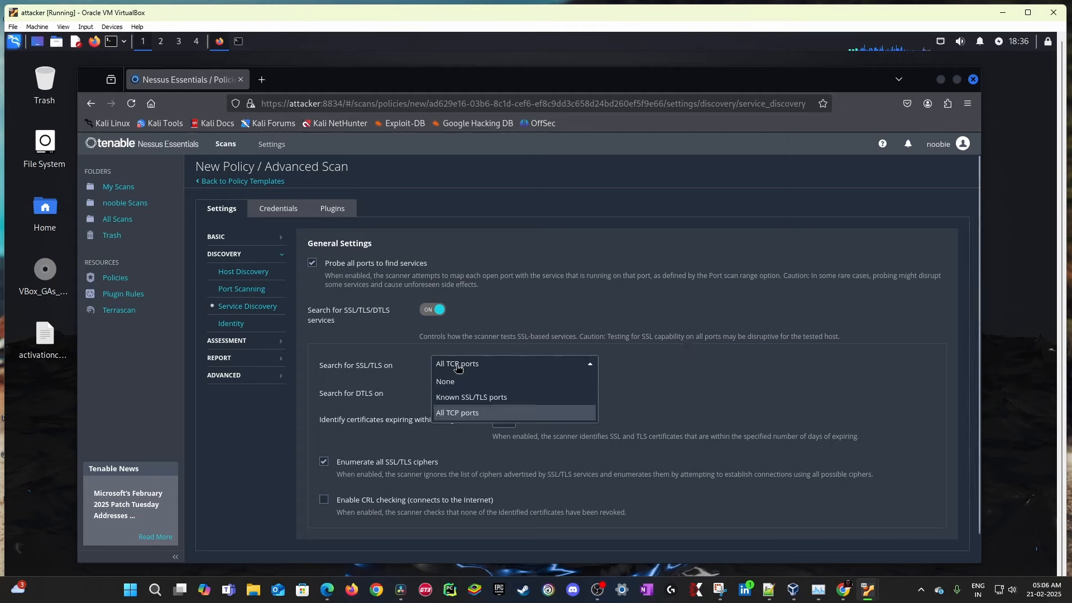
pyautogui.click(399, 353)
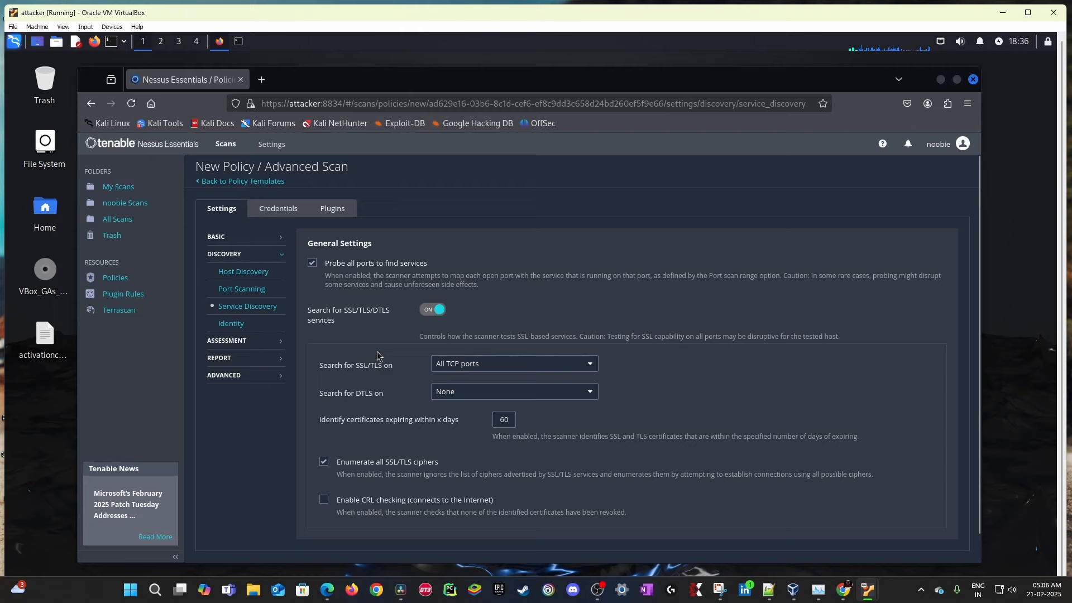
# Step: Read the identity discovery option "Collect Identity Data from Active Directory" and its description
pyautogui.click(242, 329)
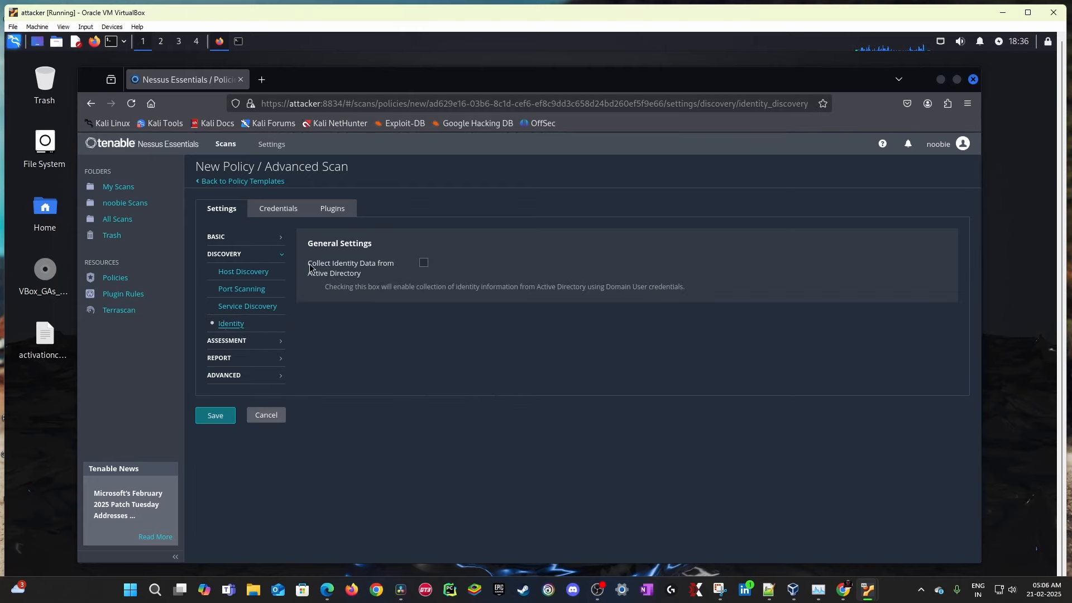
pyautogui.moveTo(310, 267); pyautogui.dragTo(386, 277)
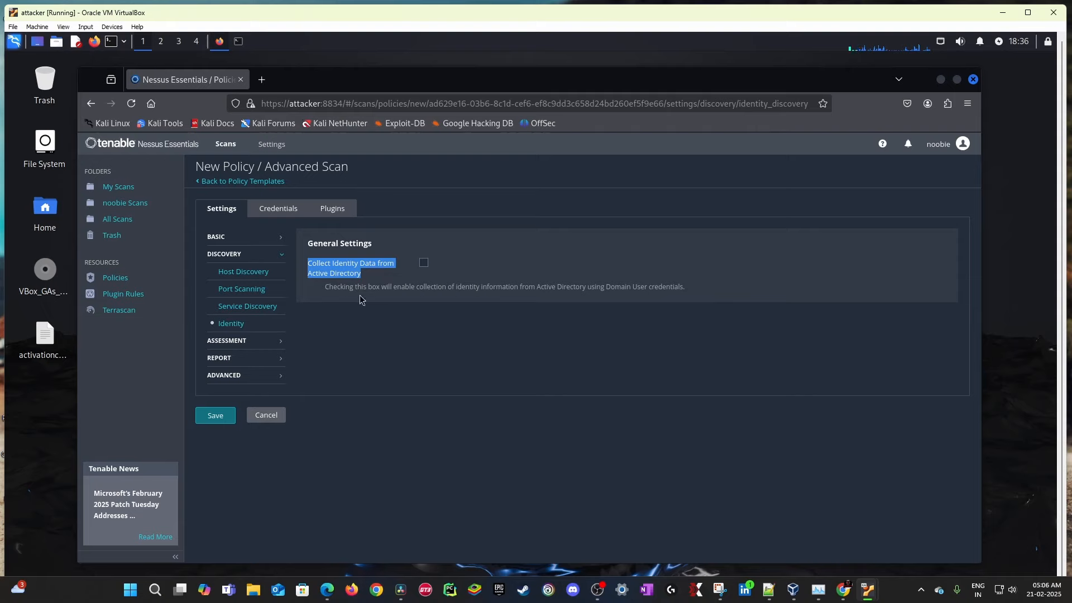
pyautogui.click(360, 295)
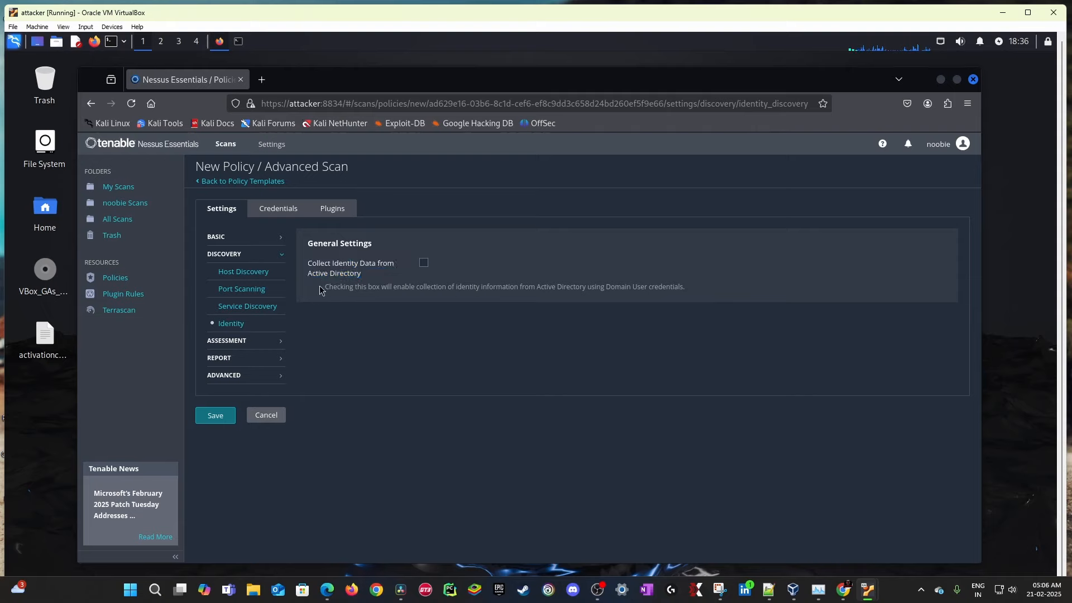
pyautogui.tripleClick(687, 294)
pyautogui.click(469, 276)
pyautogui.moveTo(423, 288); pyautogui.dragTo(683, 284)
pyautogui.click(714, 287)
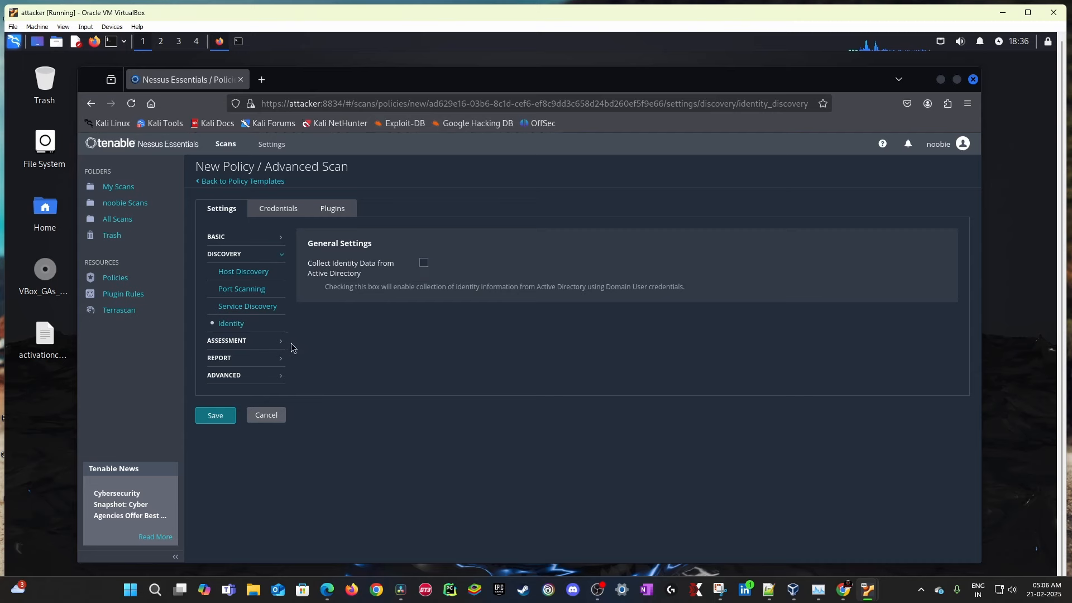
# Step: Review the general assessment settings for accuracy, thorough tests, antivirus grace period and SMTP
pyautogui.click(269, 342)
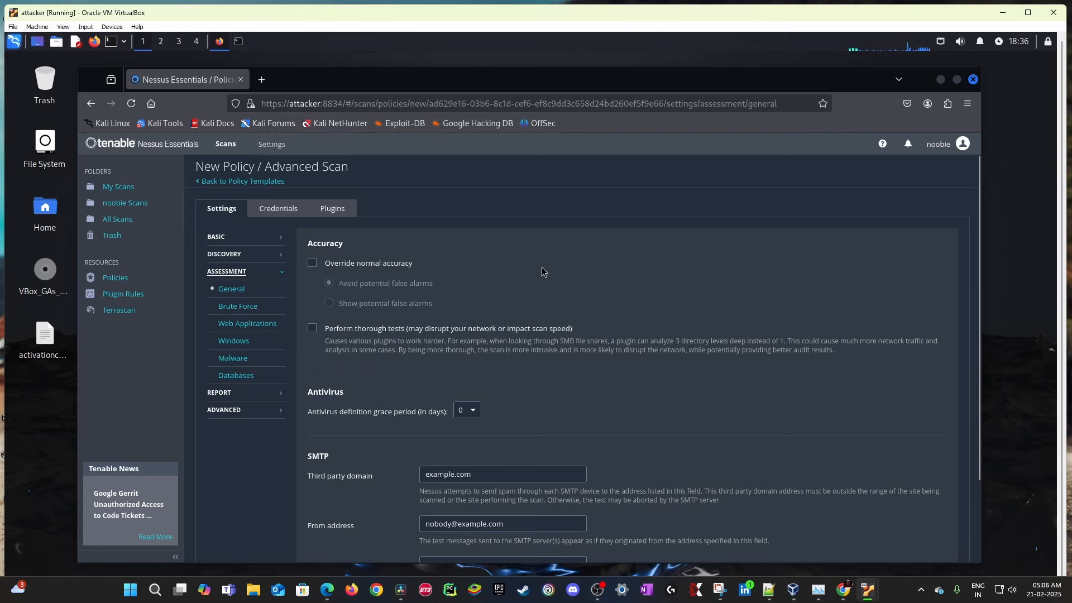
pyautogui.scroll(-2, 541, 272)
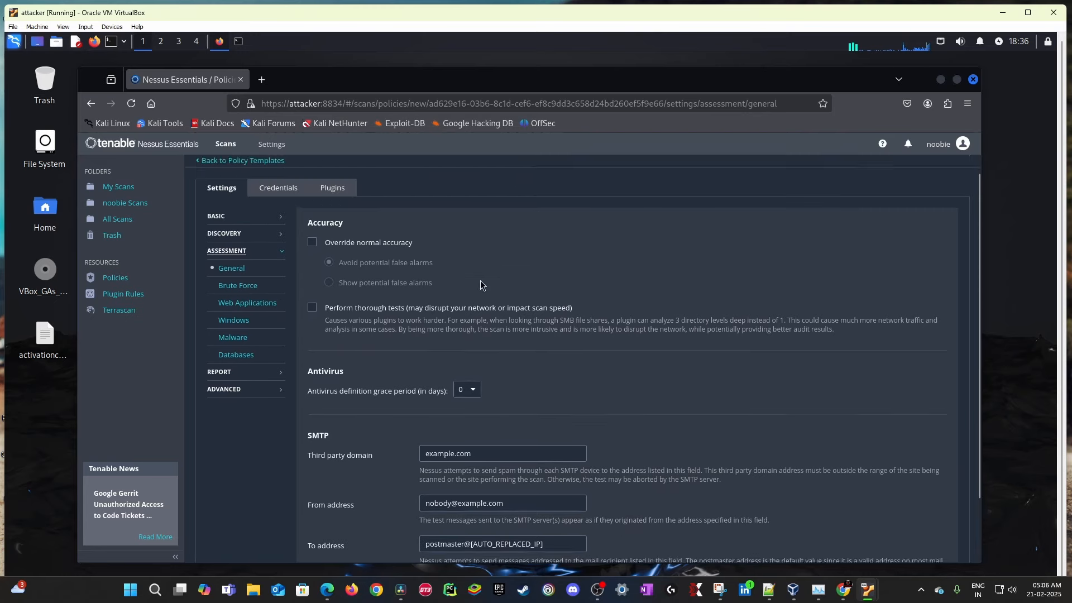
pyautogui.scroll(2, 482, 285)
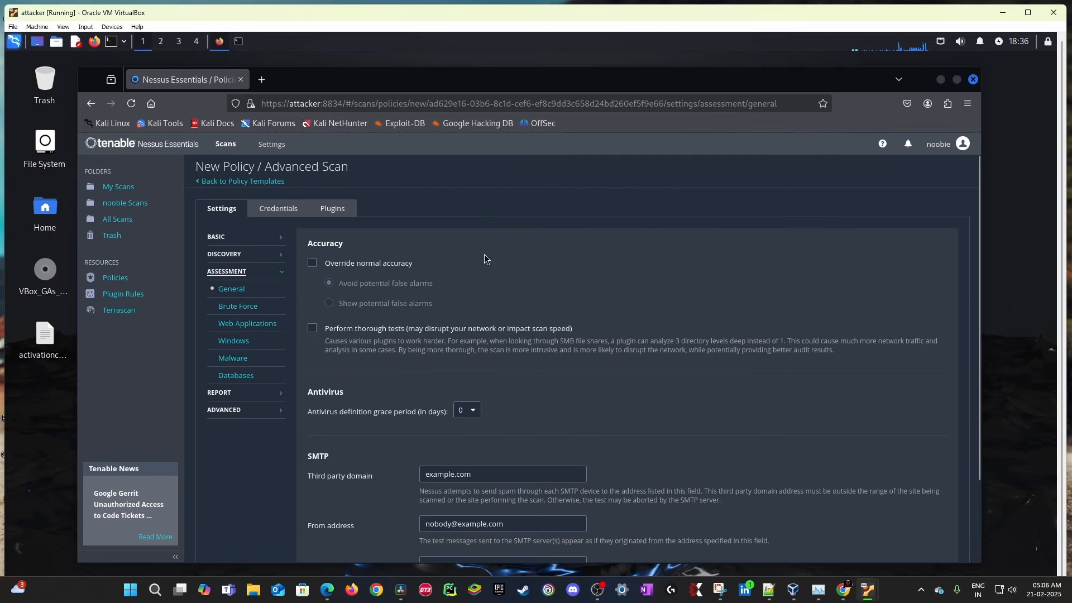
pyautogui.scroll(-3, 484, 257)
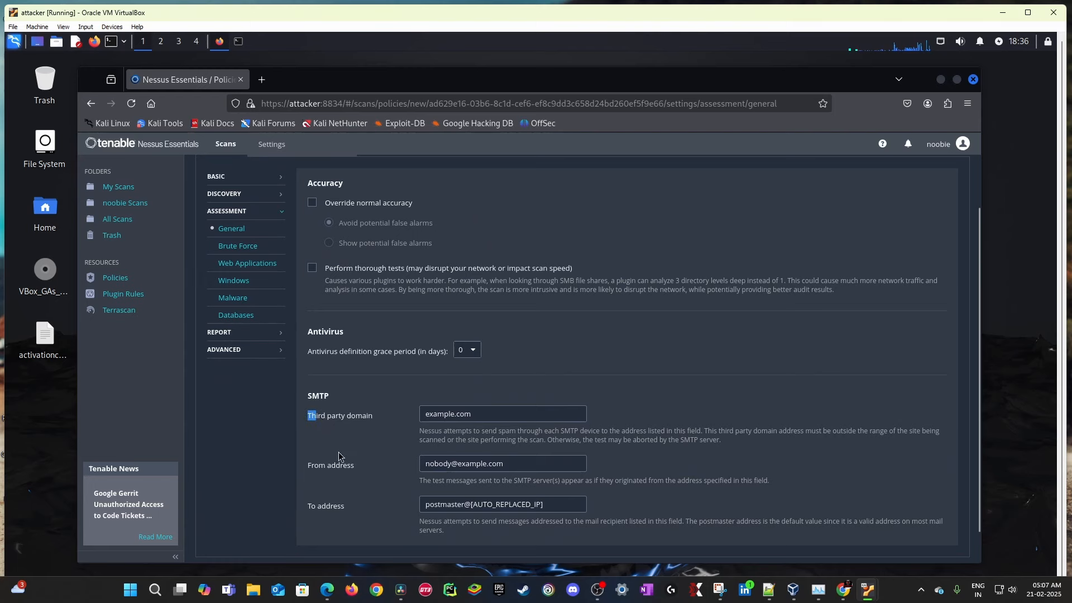
pyautogui.scroll(-2, 338, 451)
pyautogui.scroll(3, 340, 478)
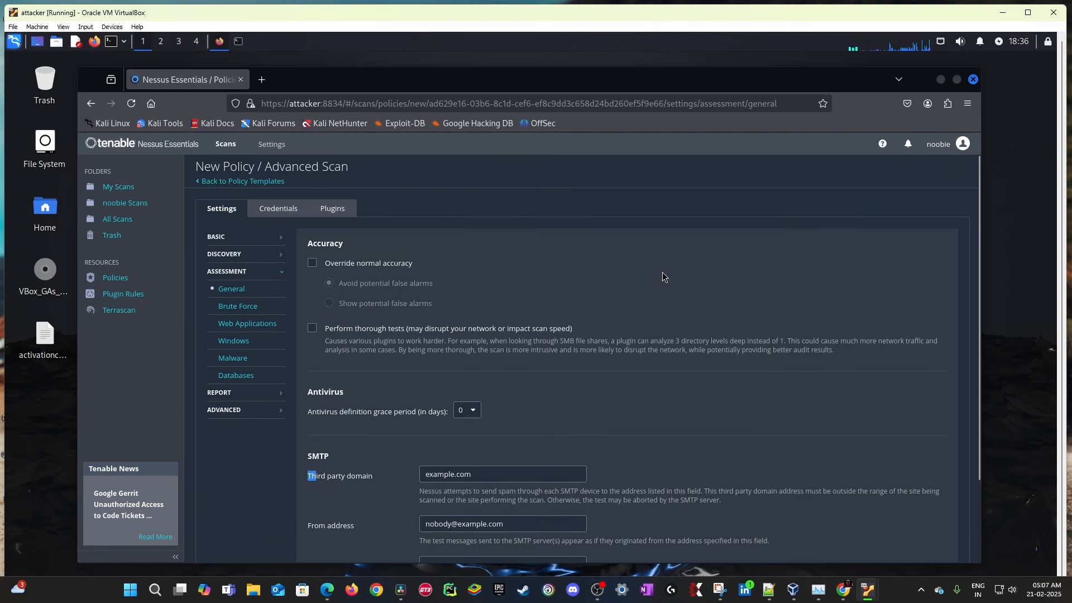
# Step: Examine the brute force assessment settings, covering user-provided credentials, Oracle default accounts and the Hydra options
pyautogui.click(251, 310)
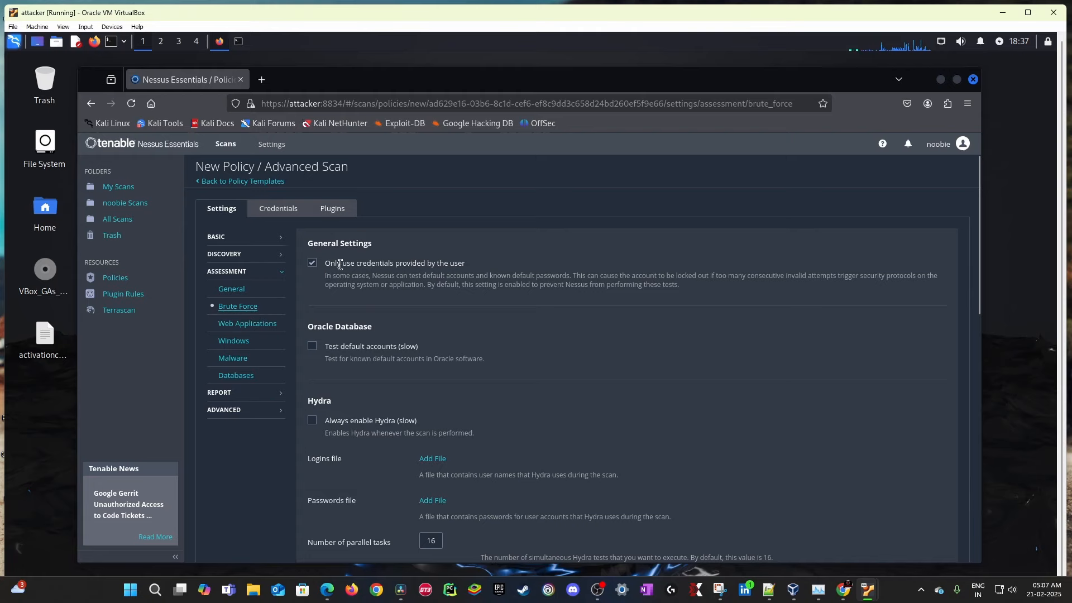
pyautogui.moveTo(346, 264); pyautogui.dragTo(325, 264)
pyautogui.click(490, 267)
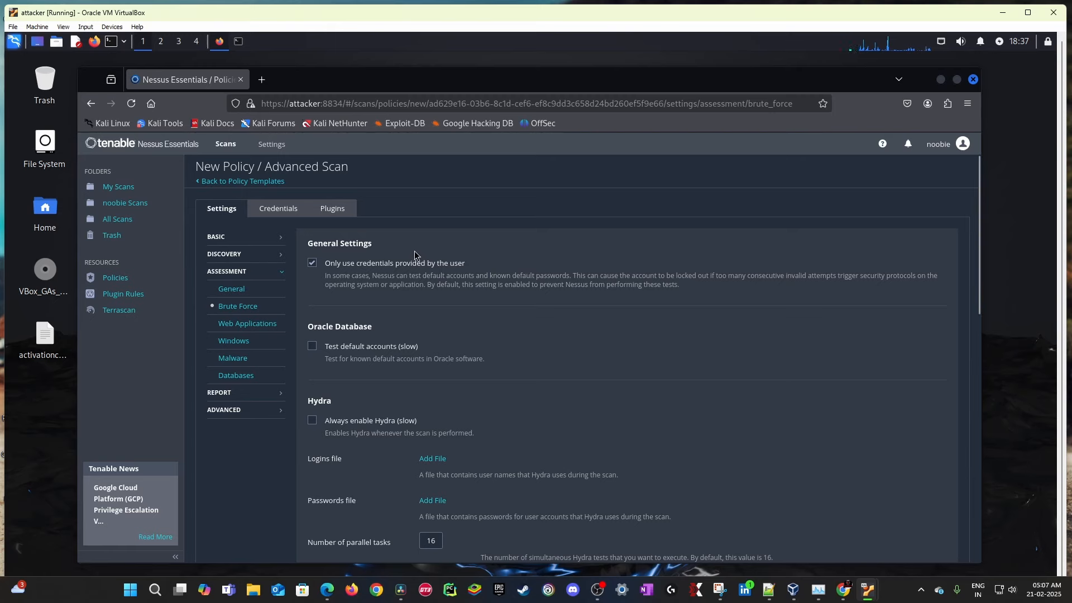
pyautogui.scroll(-3, 440, 279)
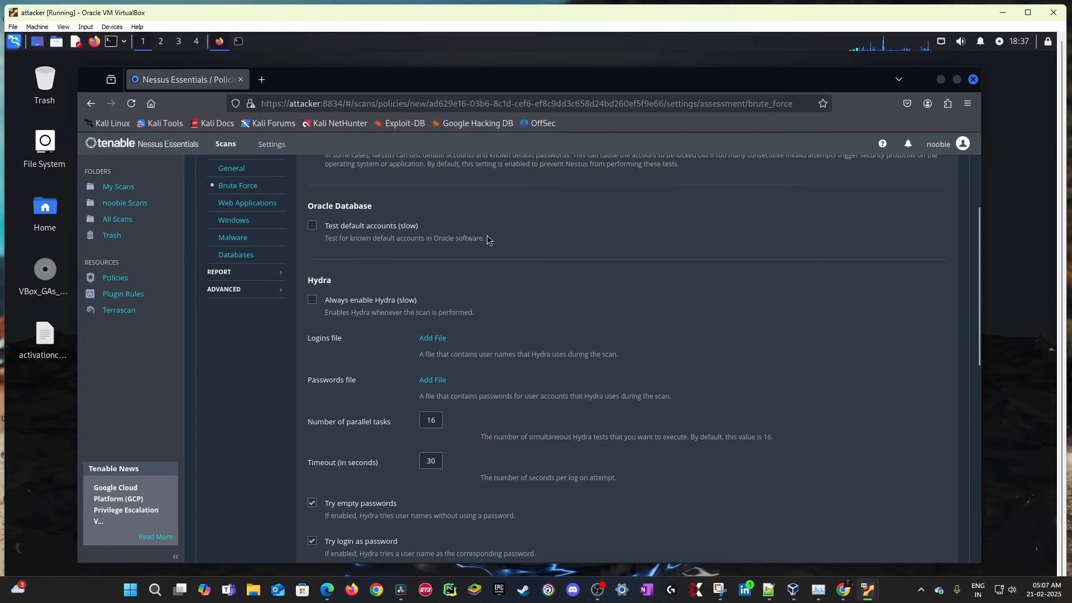
pyautogui.scroll(2, 385, 191)
pyautogui.scroll(1, 385, 191)
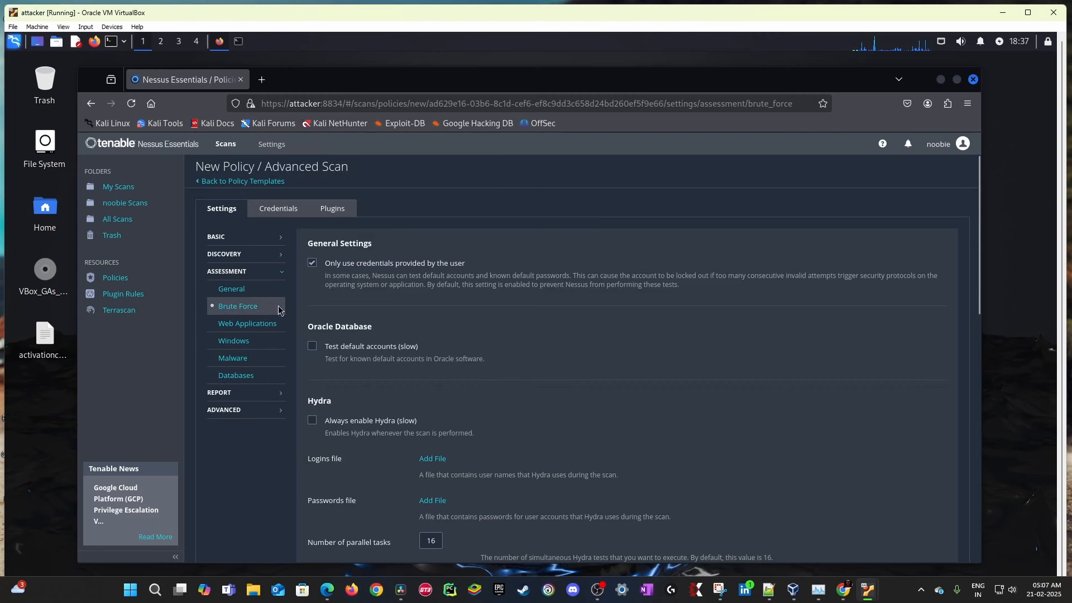
pyautogui.moveTo(308, 241); pyautogui.dragTo(471, 460)
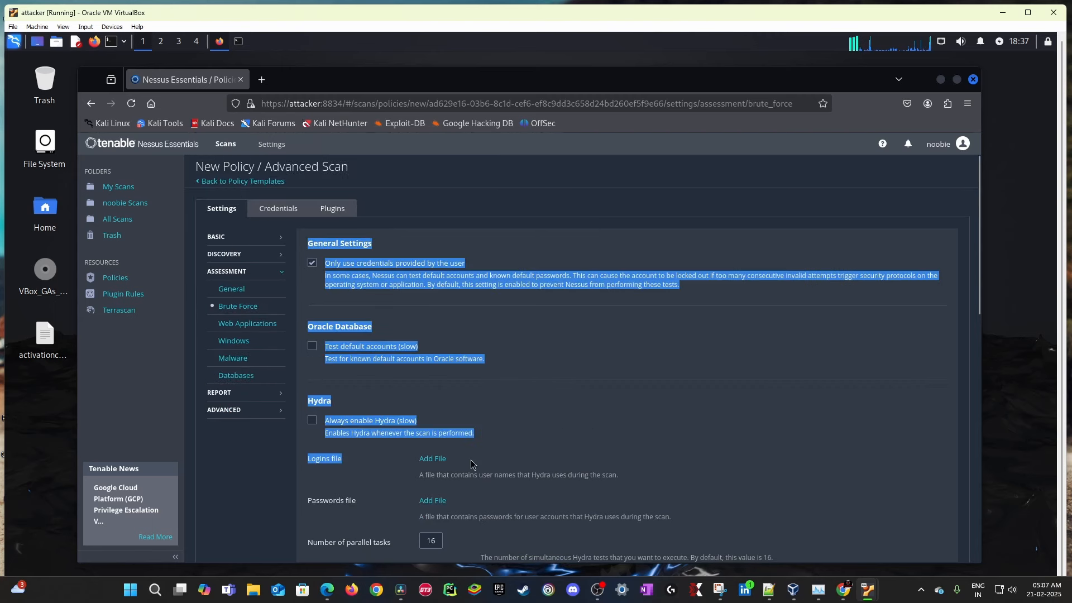
pyautogui.click(320, 381)
pyautogui.moveTo(320, 399); pyautogui.dragTo(308, 400)
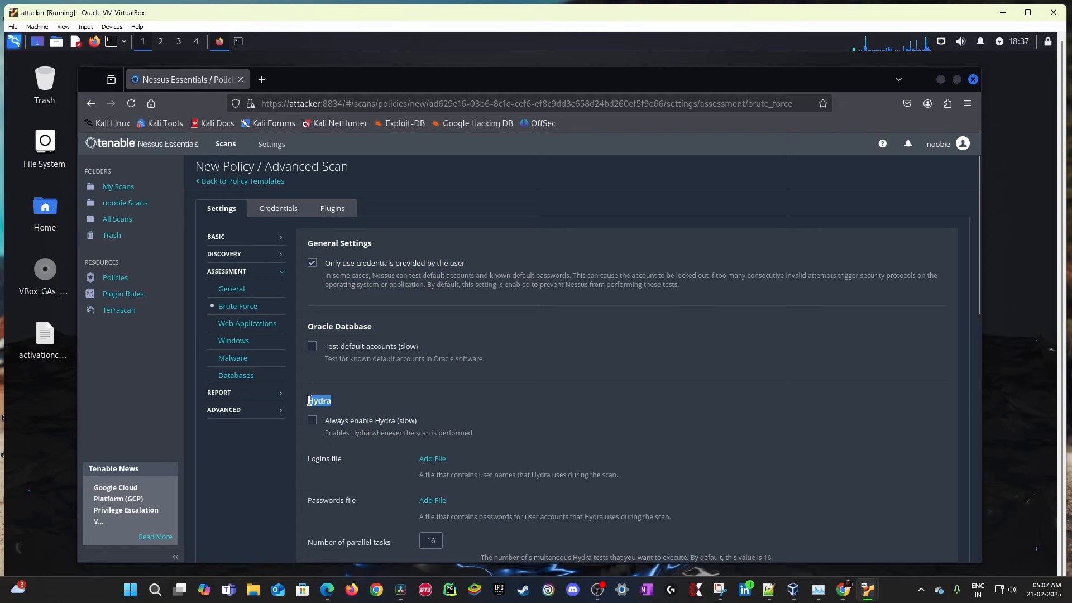
pyautogui.click(389, 407)
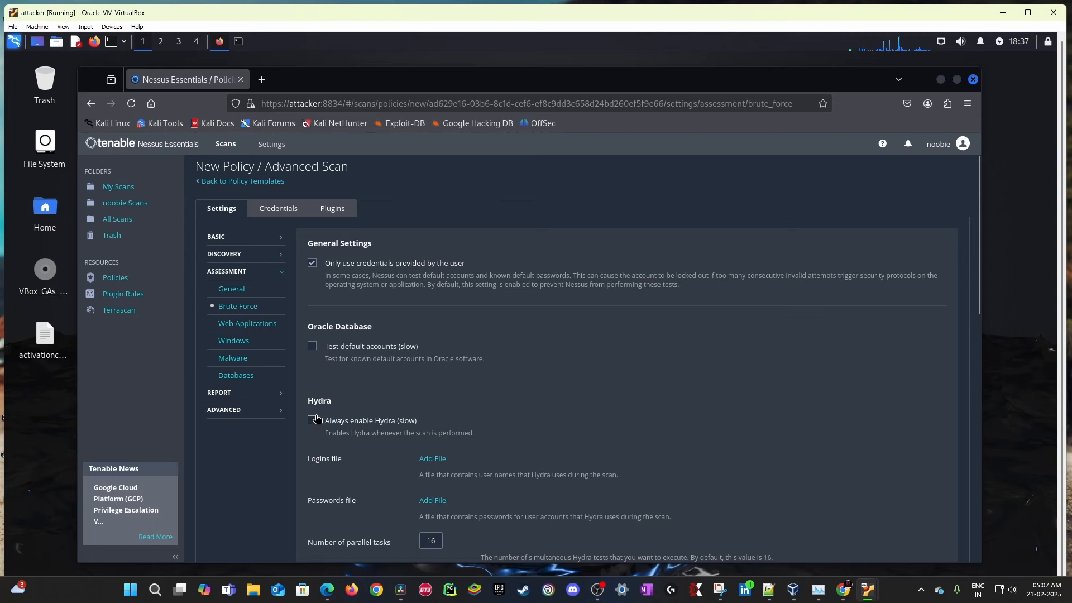
pyautogui.scroll(-5, 406, 274)
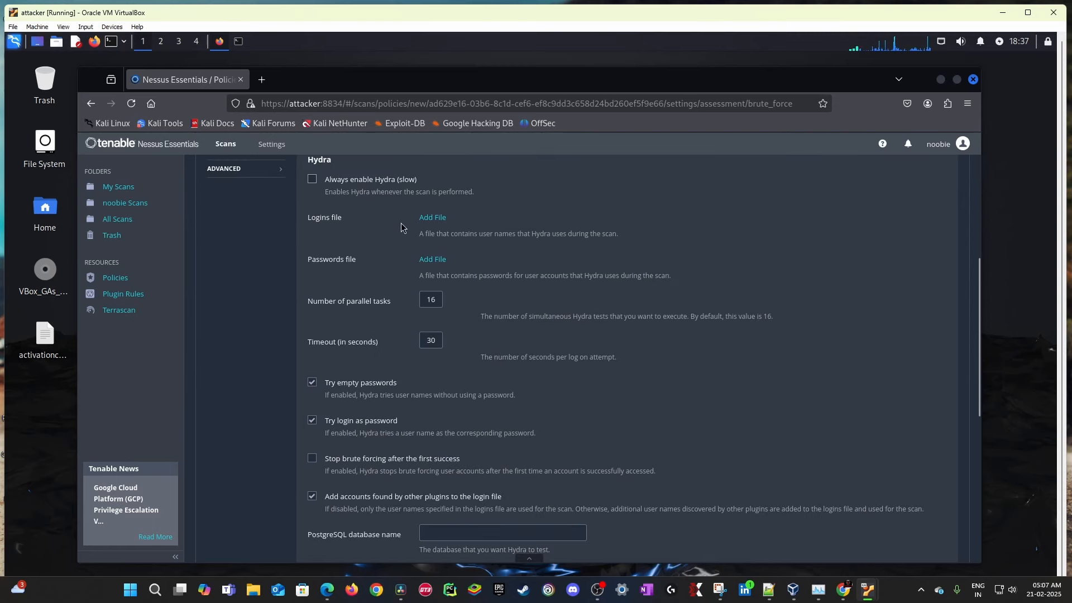
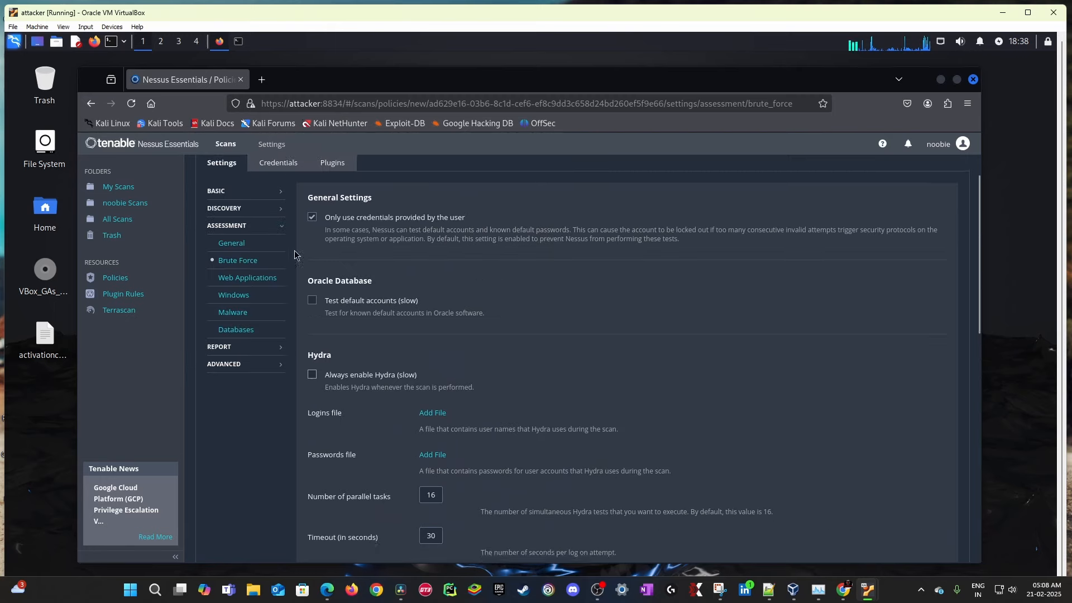
# Step: Review the web application assessment settings, including the "Scan web applications" switch and the custom User-Agent
pyautogui.click(247, 284)
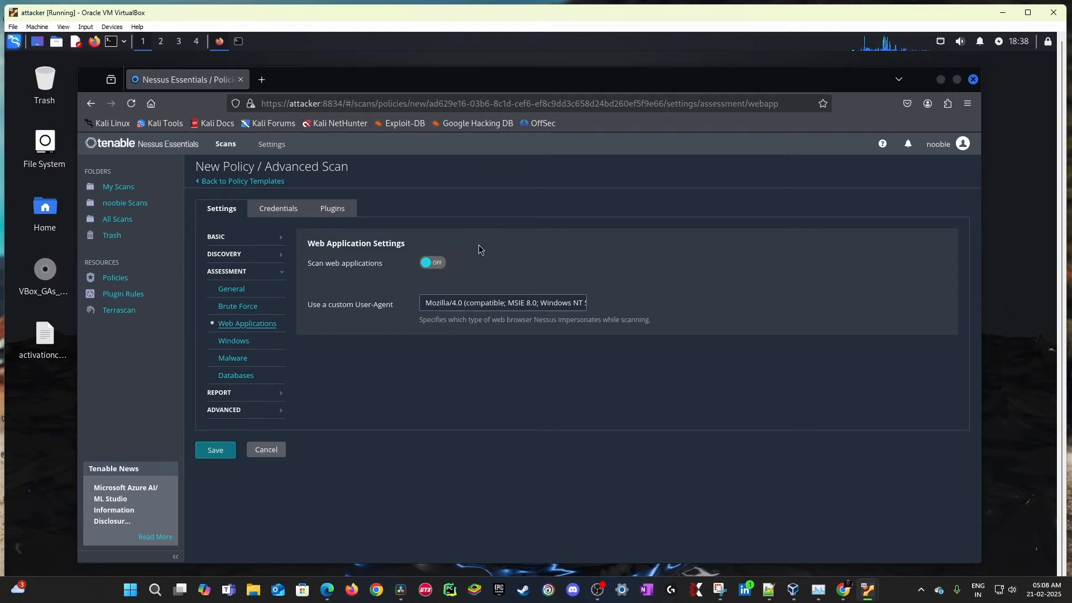
pyautogui.moveTo(306, 250); pyautogui.dragTo(402, 241)
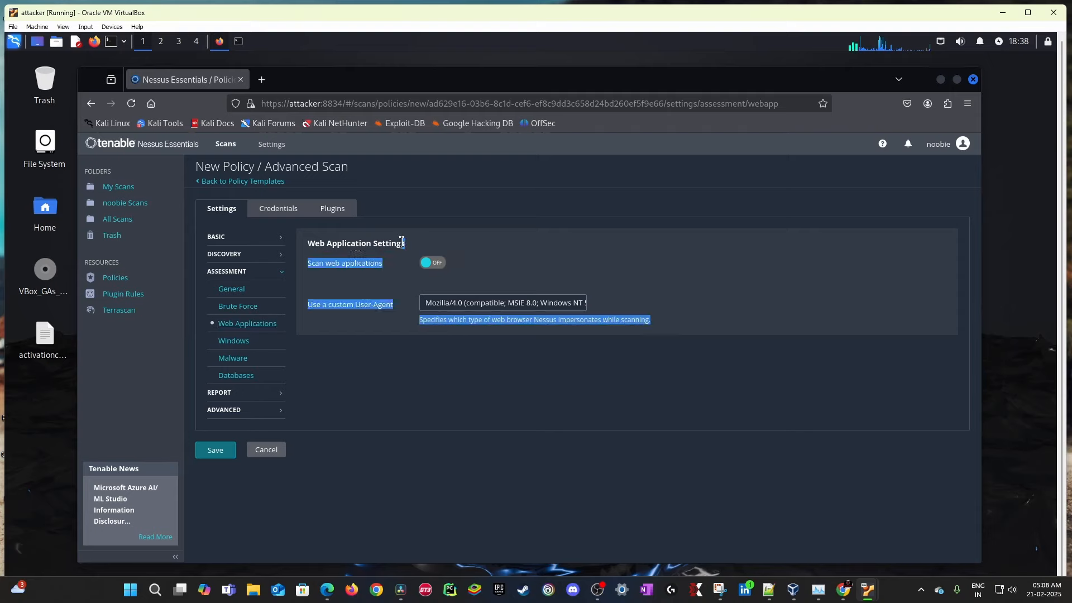
pyautogui.click(507, 248)
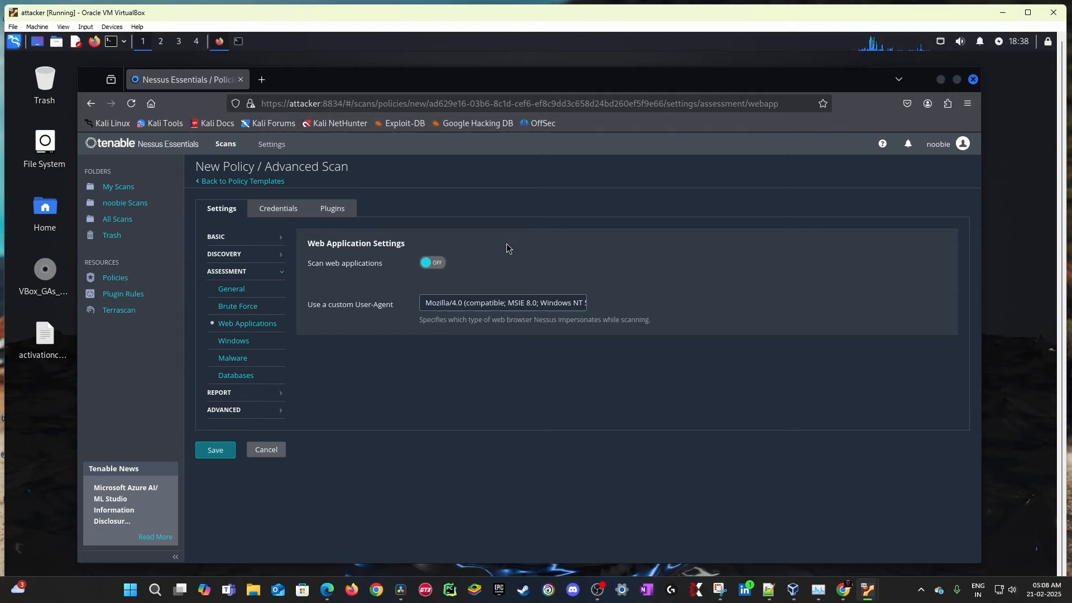
pyautogui.moveTo(316, 244); pyautogui.dragTo(383, 236)
pyautogui.click(501, 250)
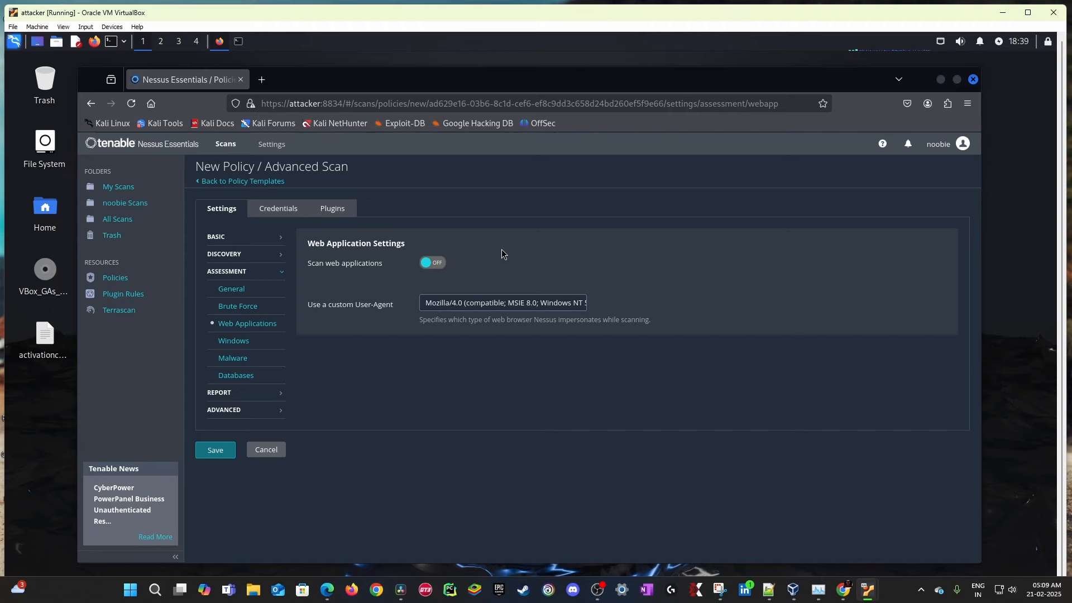
# Step: Enable "Scan web applications" in the assessment settings and review the web crawler and application test options
pyautogui.click(438, 263)
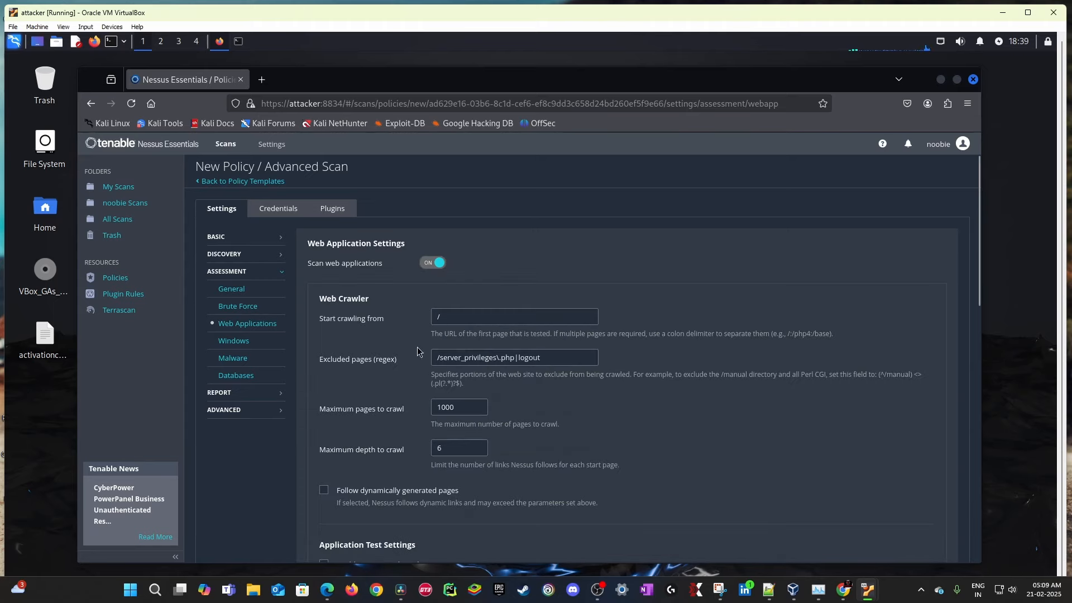
pyautogui.click(459, 316)
pyautogui.moveTo(459, 316); pyautogui.dragTo(394, 323)
pyautogui.scroll(-3, 763, 246)
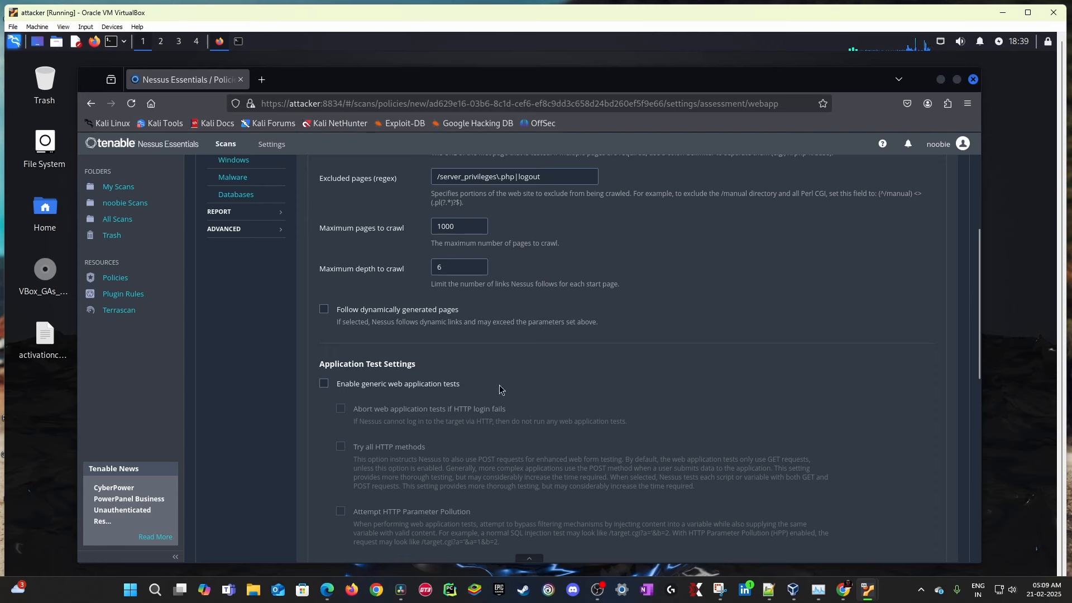
pyautogui.scroll(-4, 387, 329)
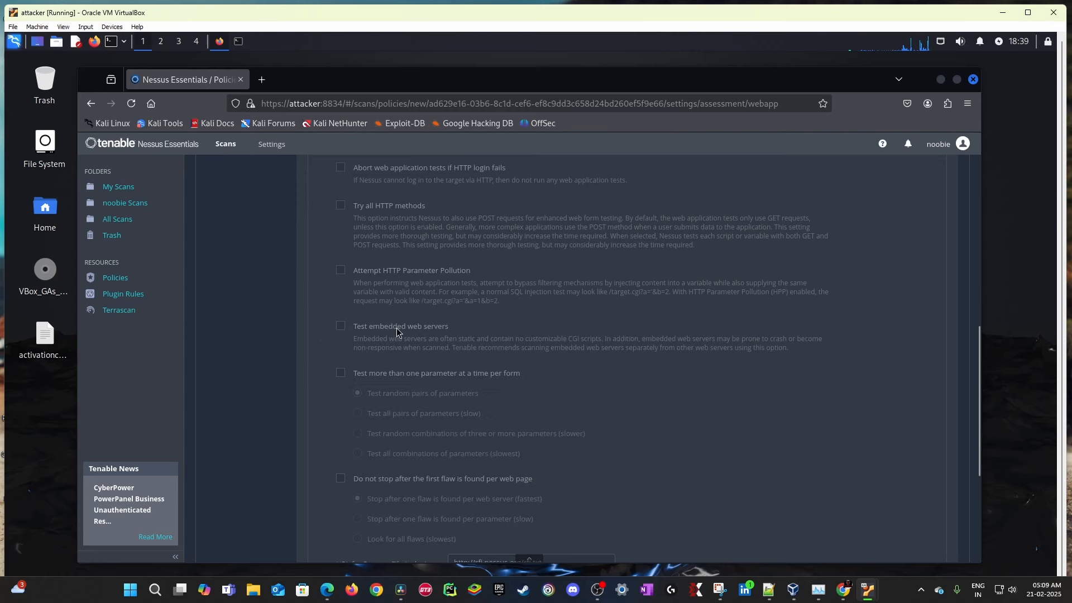
pyautogui.scroll(5, 397, 332)
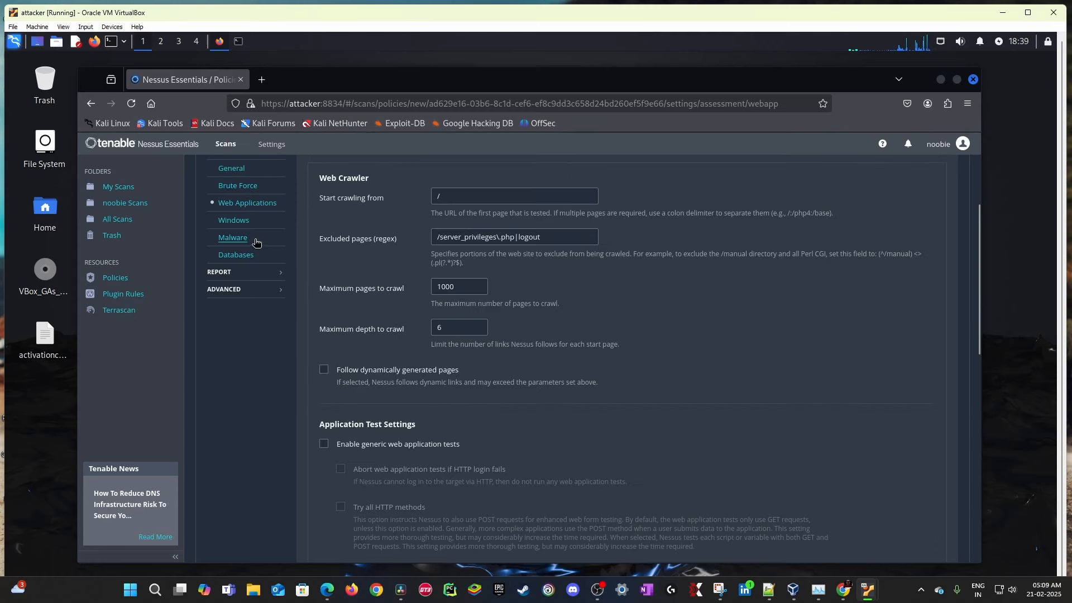
# Step: Review the Windows, malware and Oracle database assessment settings, along with the report processing and output options
pyautogui.click(243, 222)
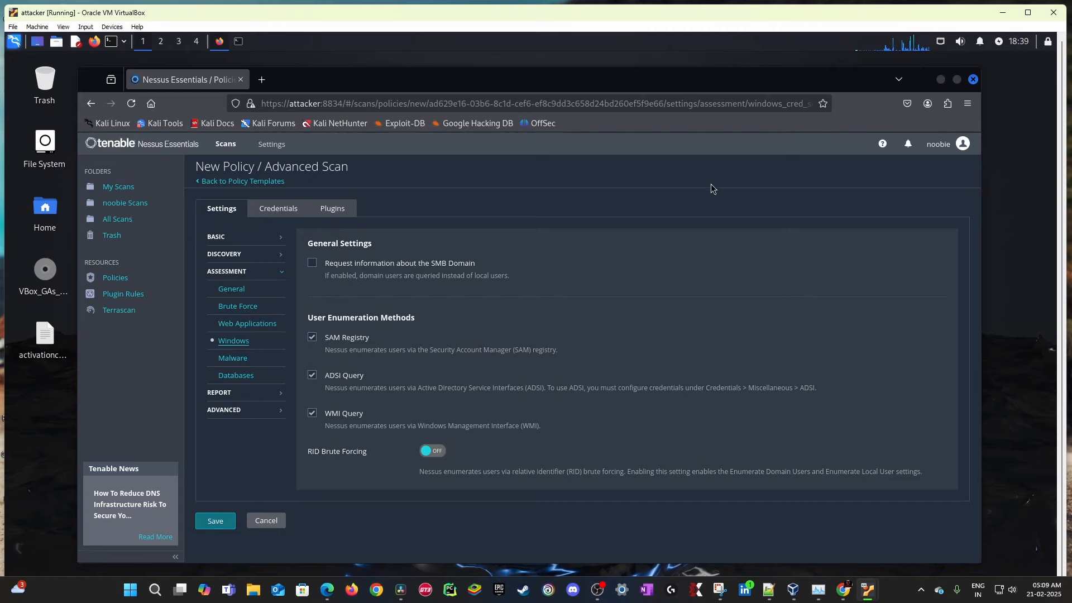
pyautogui.click(232, 358)
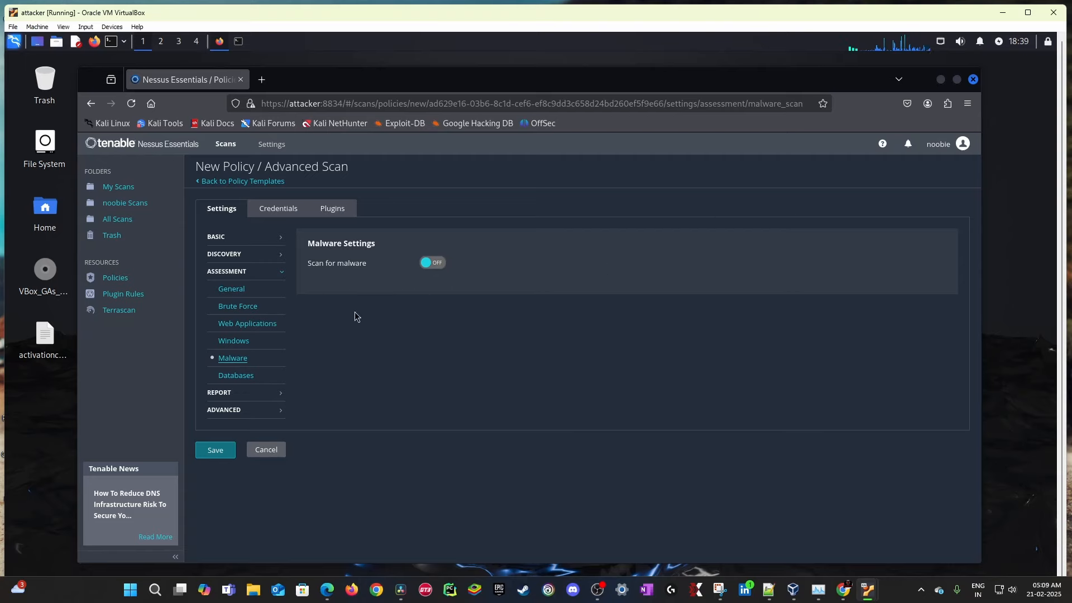
pyautogui.click(237, 376)
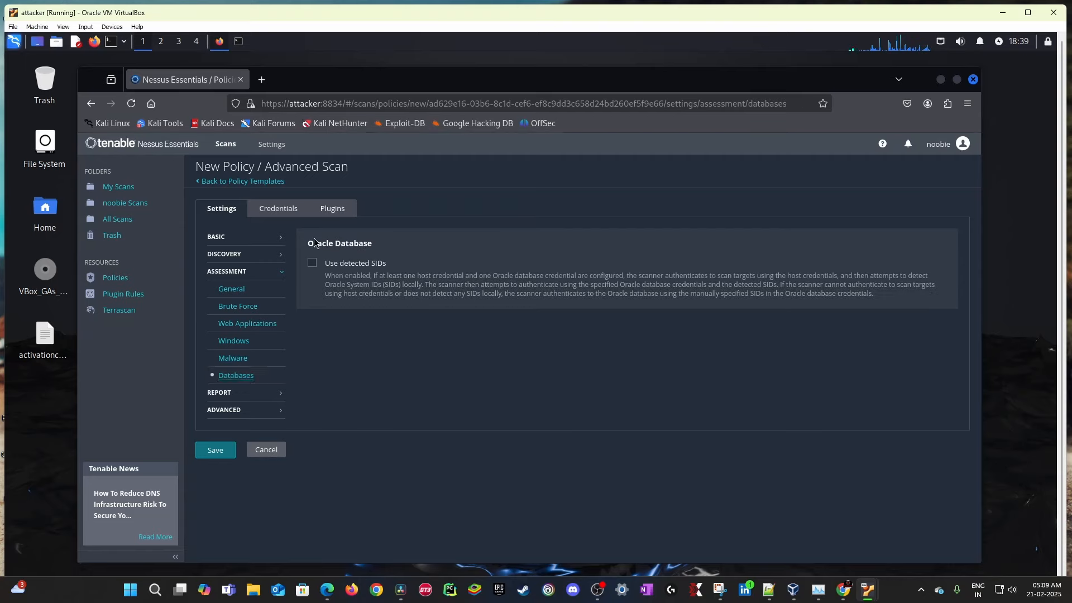
pyautogui.moveTo(308, 243); pyautogui.dragTo(410, 241)
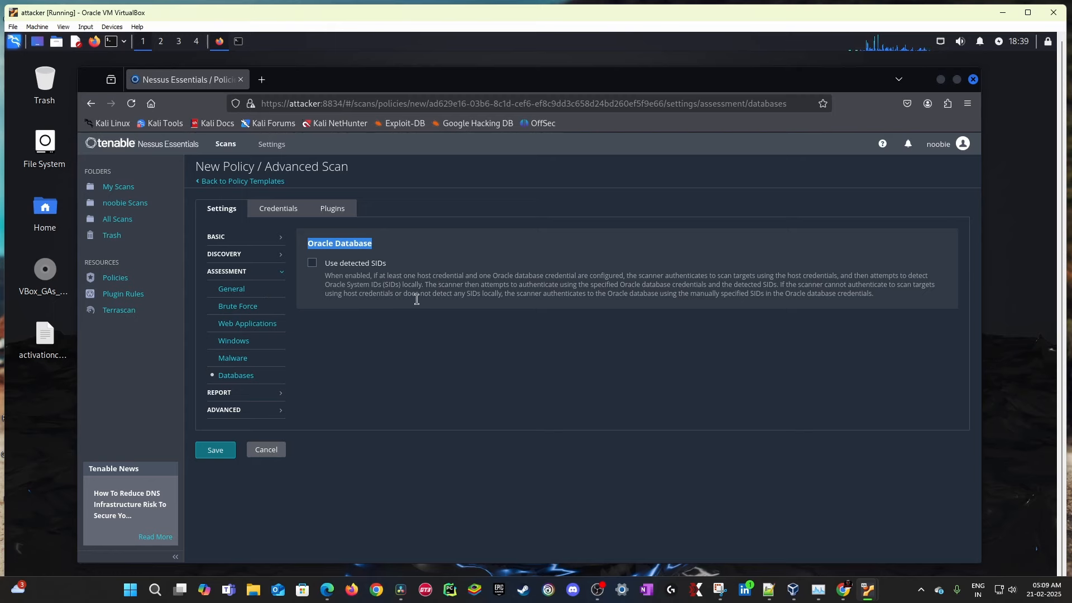
pyautogui.click(261, 394)
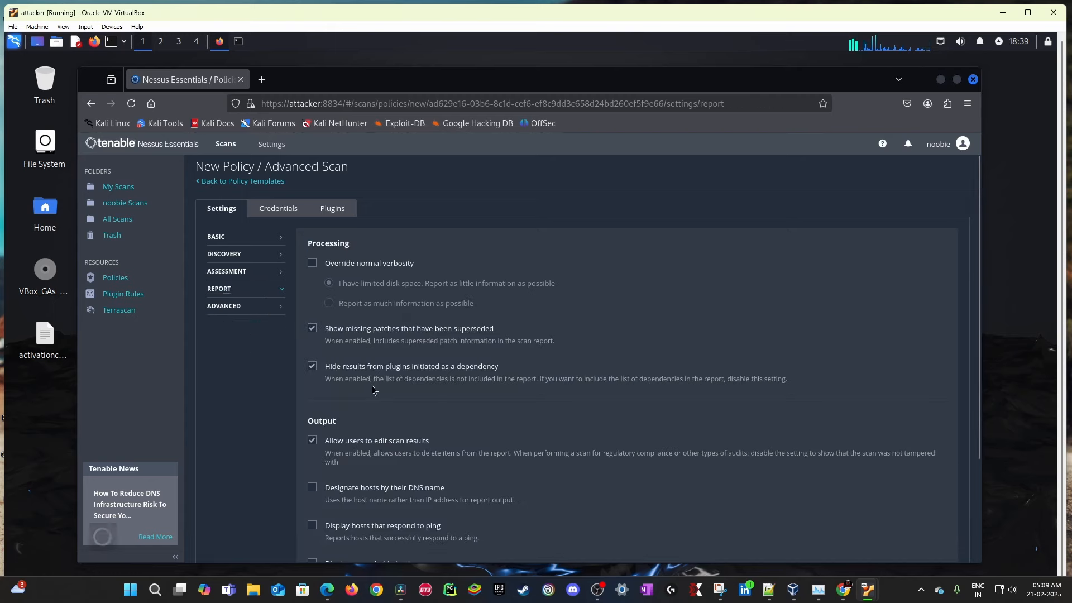
# Step: Review the advanced general settings for safe checks, unresponsive hosts and scanning IP addresses in a random order
pyautogui.click(262, 311)
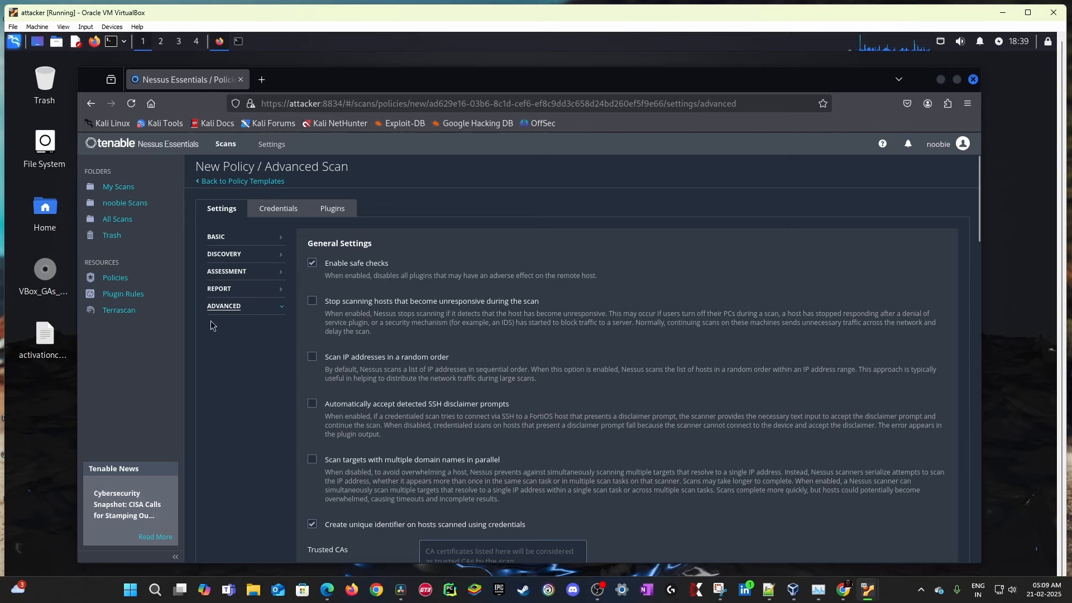
pyautogui.moveTo(334, 262); pyautogui.dragTo(325, 263)
pyautogui.moveTo(330, 301); pyautogui.dragTo(574, 308)
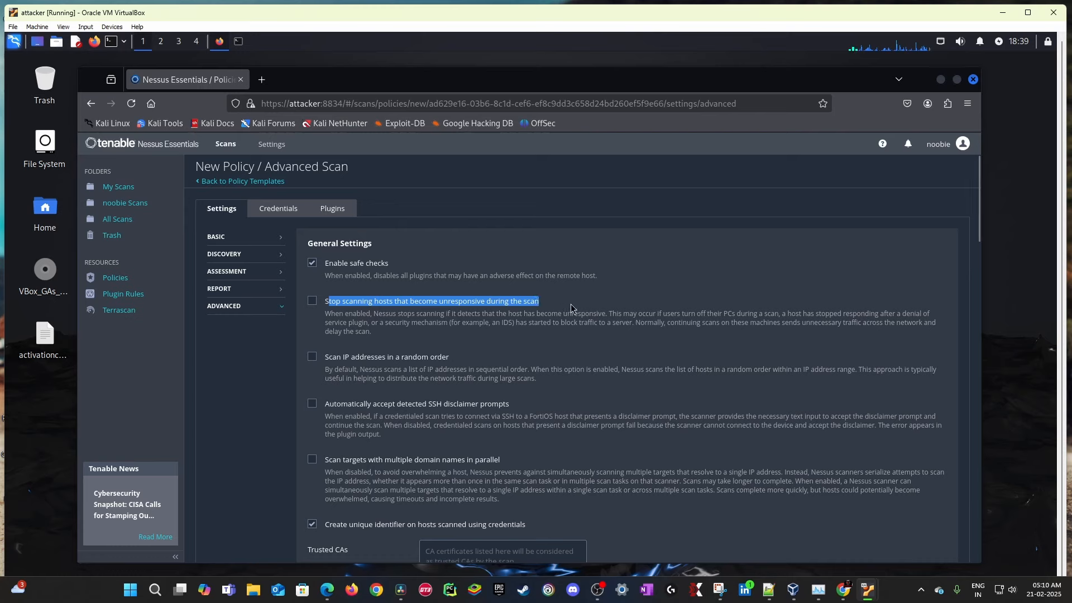
pyautogui.click(573, 307)
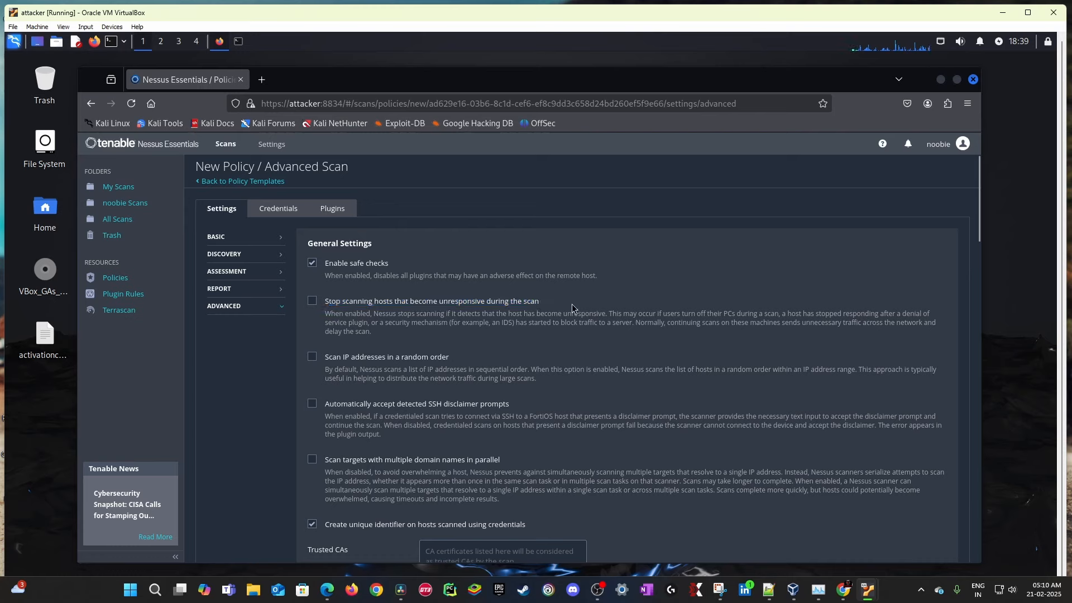
pyautogui.click(315, 305)
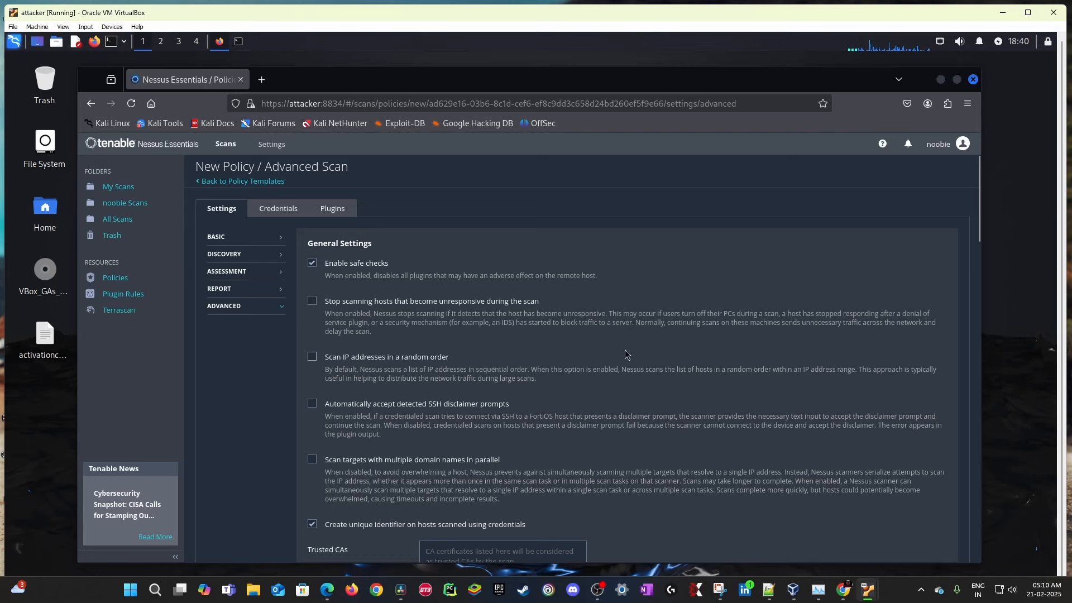
pyautogui.click(312, 362)
pyautogui.scroll(-1, 466, 337)
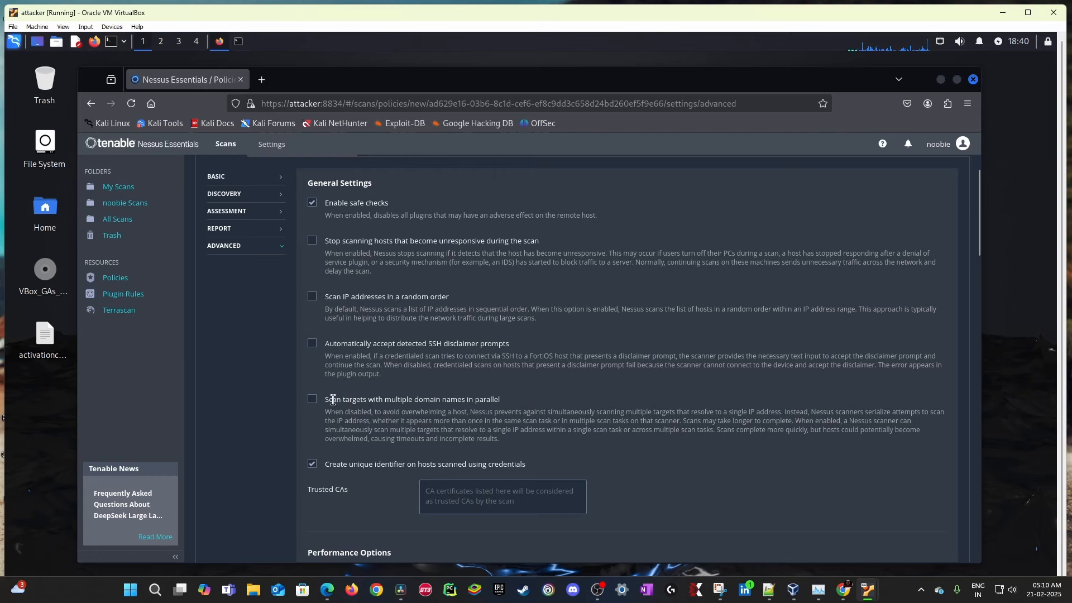
# Step: Read the advanced option "Scan targets with multiple domain names in parallel" and its description
pyautogui.moveTo(332, 399); pyautogui.dragTo(489, 399)
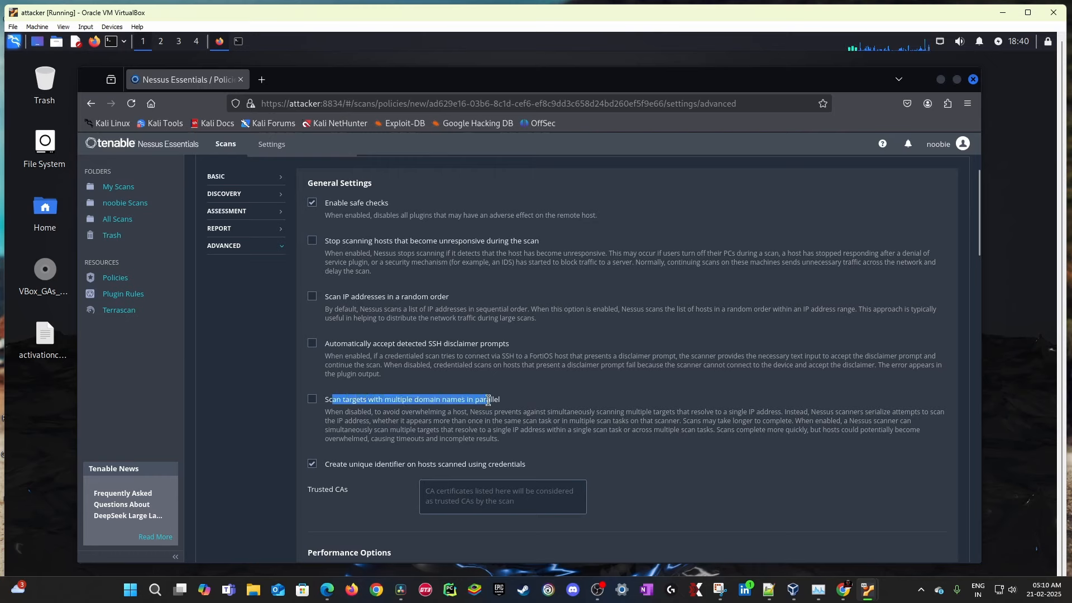
pyautogui.click(560, 393)
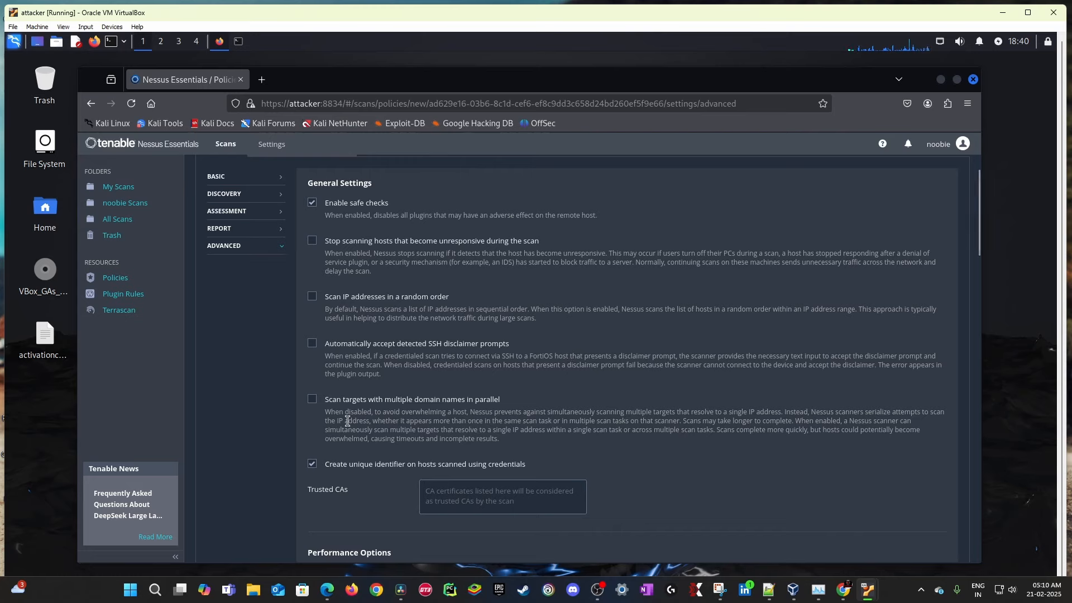
pyautogui.moveTo(403, 414); pyautogui.dragTo(562, 419)
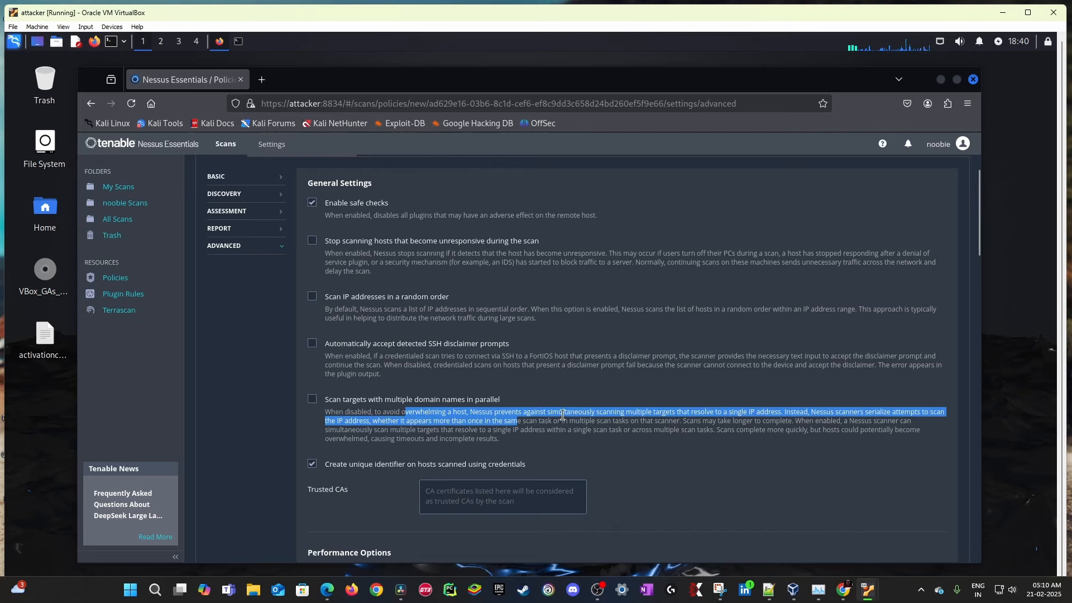
pyautogui.click(539, 379)
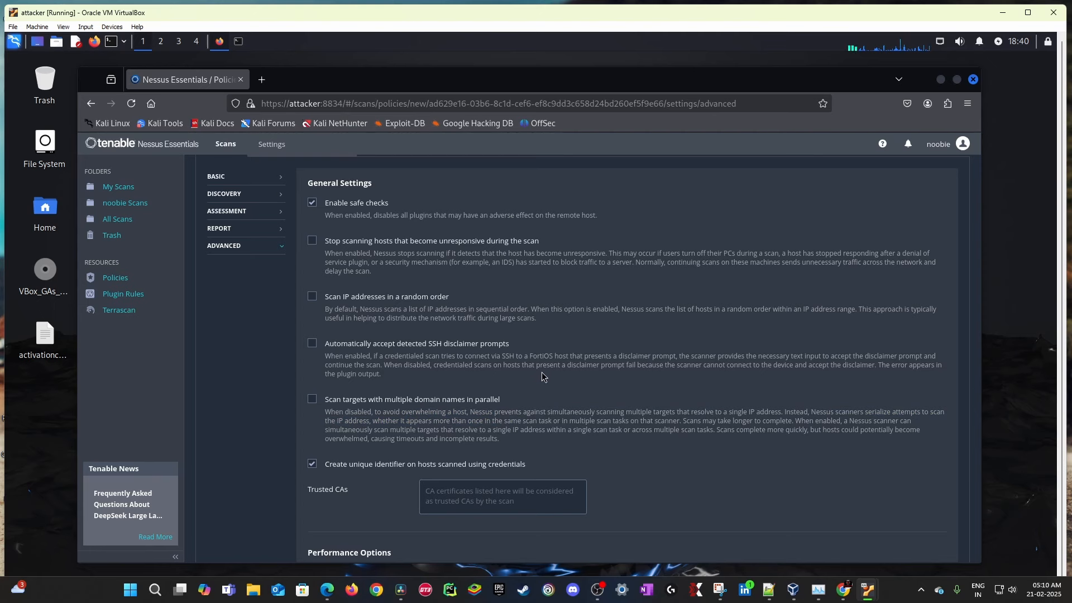
# Step: Examine the performance options for network timeout, simultaneous checks per host, simultaneous hosts per scan and concurrent TCP sessions
pyautogui.scroll(-3, 541, 374)
pyautogui.scroll(-2, 561, 374)
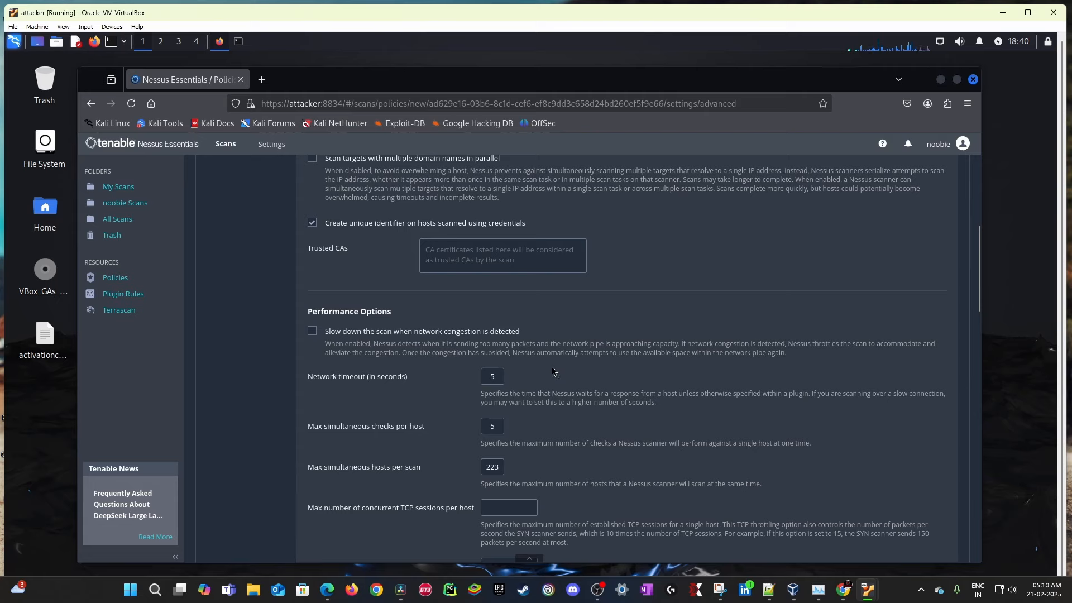
pyautogui.click(490, 377)
pyautogui.click(486, 428)
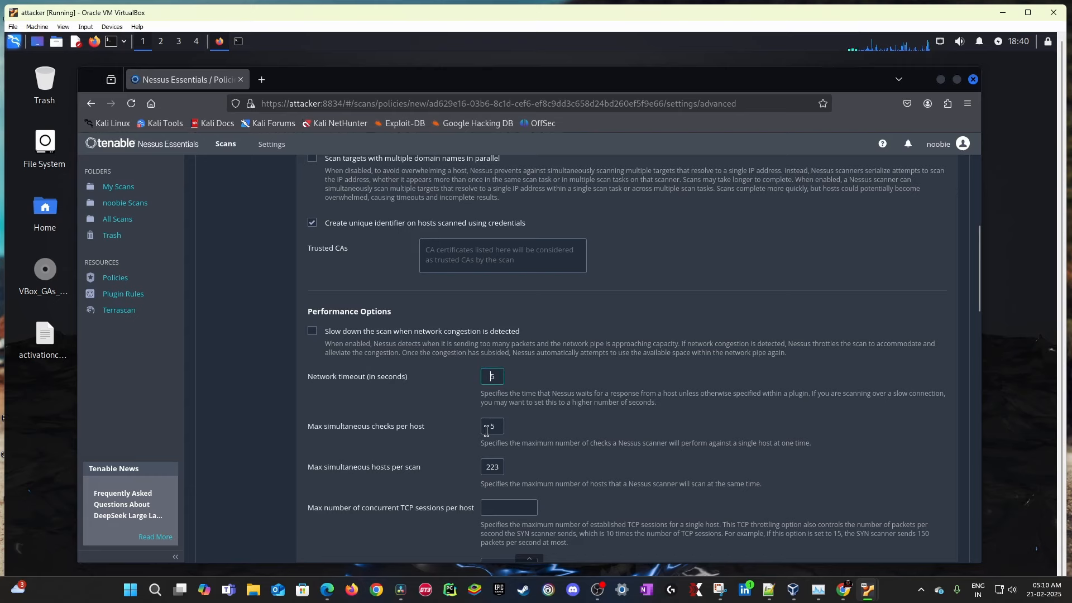
pyautogui.click(551, 421)
pyautogui.scroll(-2, 502, 416)
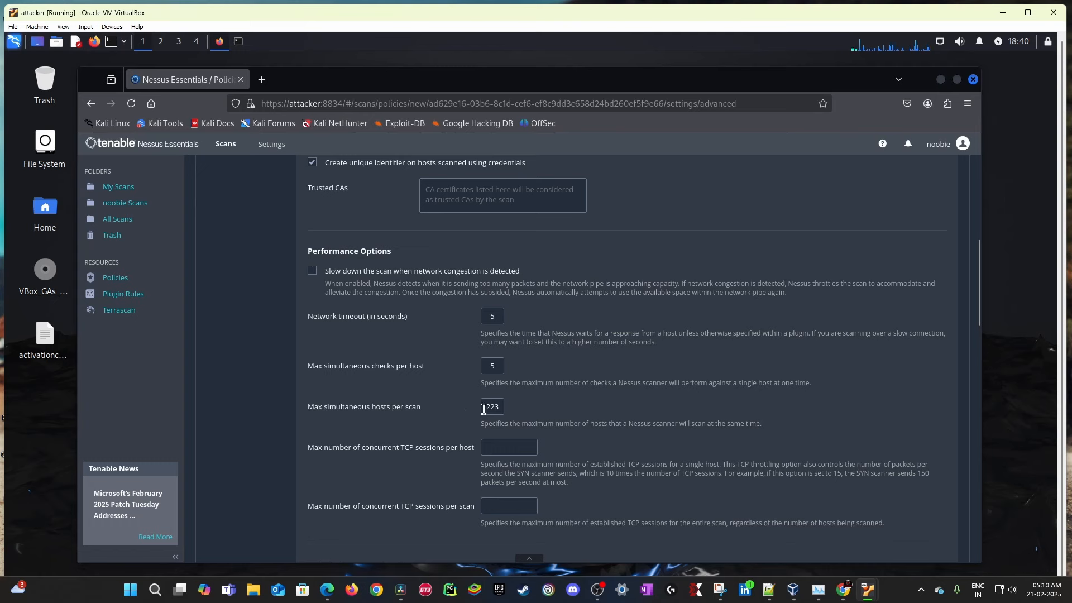
pyautogui.moveTo(484, 409); pyautogui.dragTo(536, 413)
pyautogui.click(605, 397)
pyautogui.scroll(-2, 605, 397)
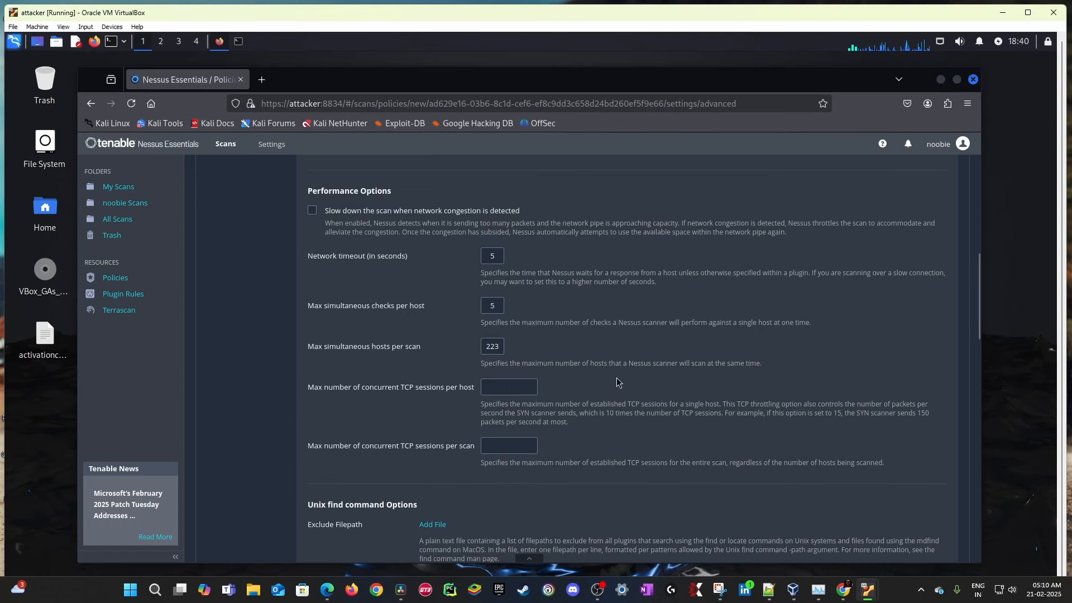
pyautogui.scroll(-4, 617, 375)
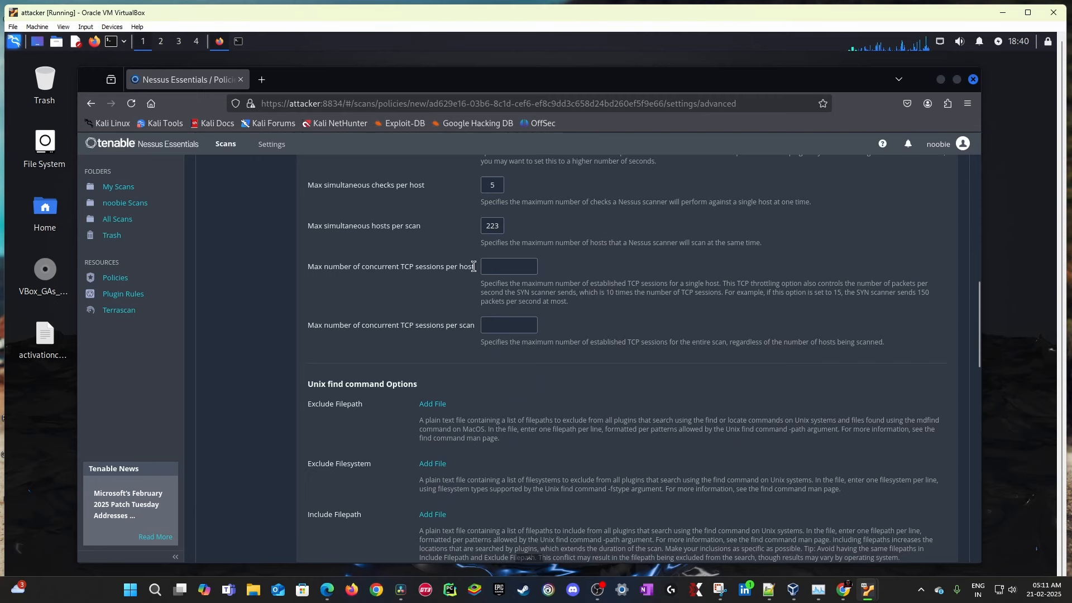
# Step: Review the Unix find command options and the Windows file search options for included and excluded filepaths
pyautogui.scroll(-2, 474, 274)
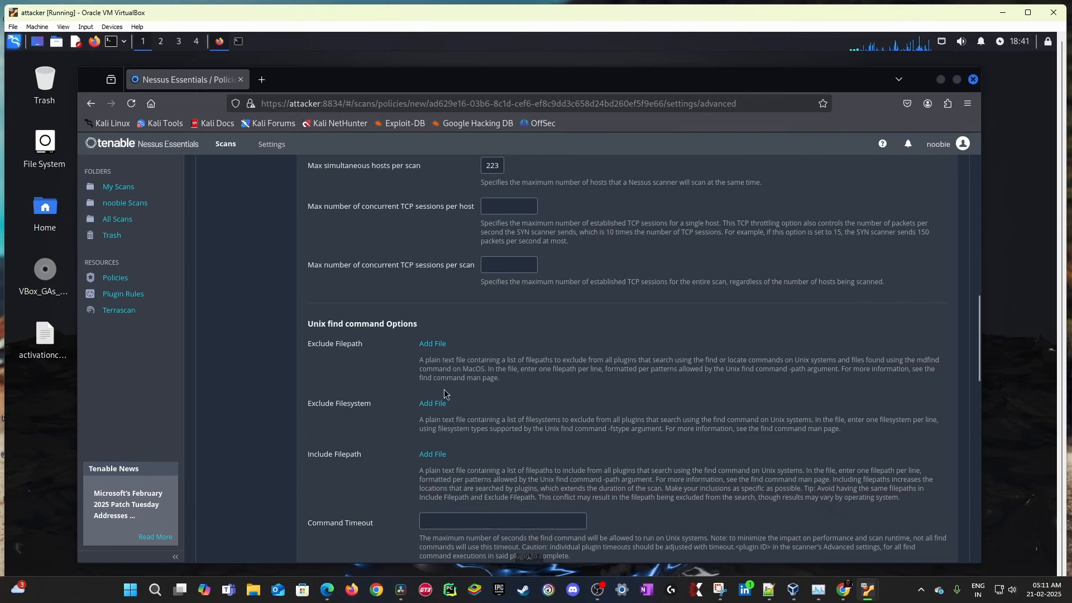
pyautogui.scroll(-4, 530, 355)
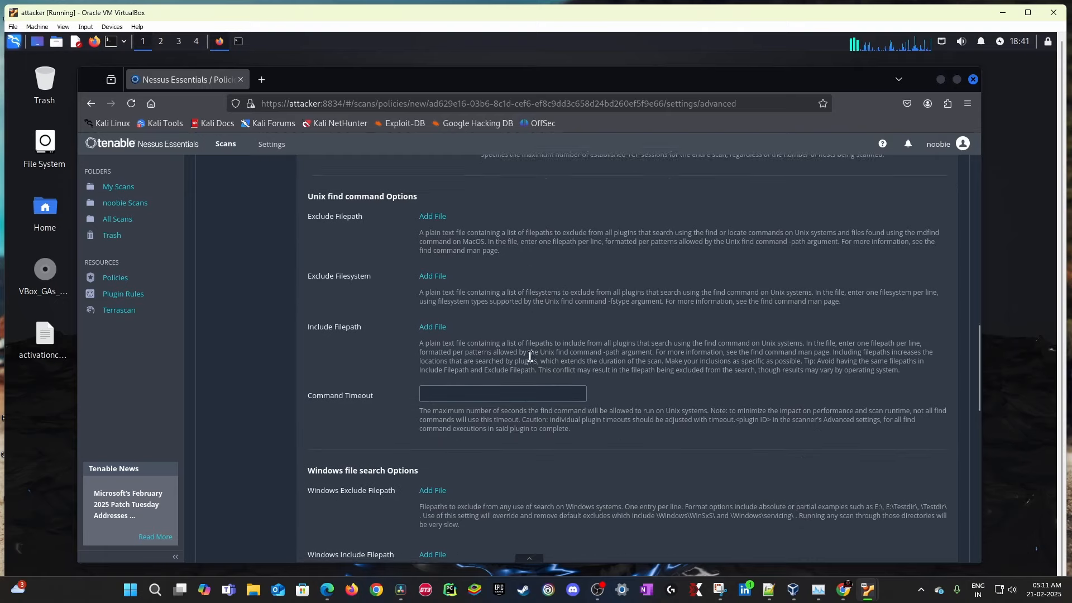
pyautogui.scroll(-2, 530, 356)
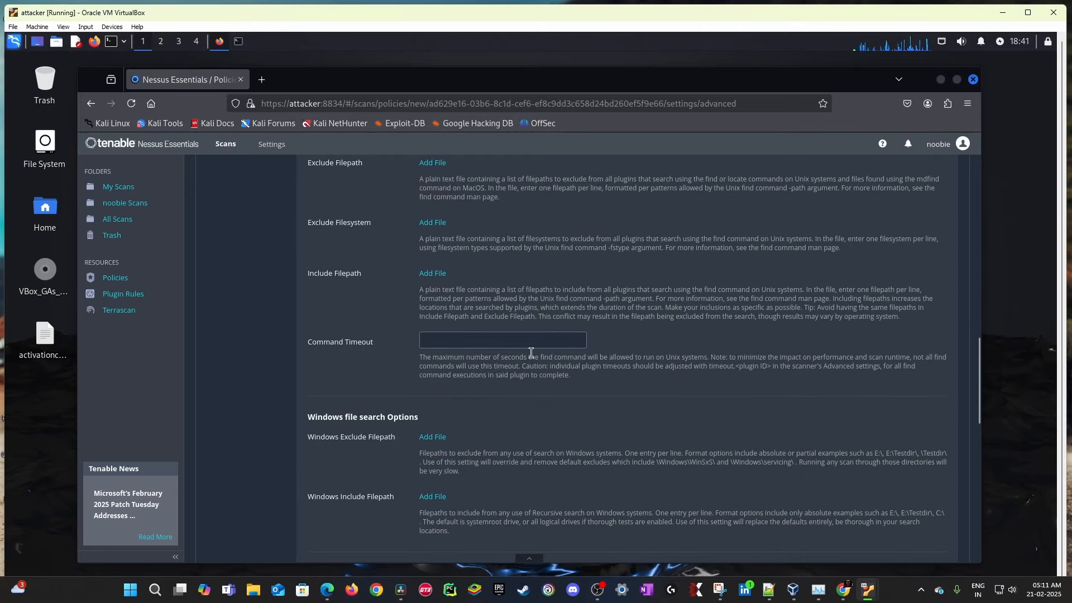
pyautogui.scroll(4, 522, 360)
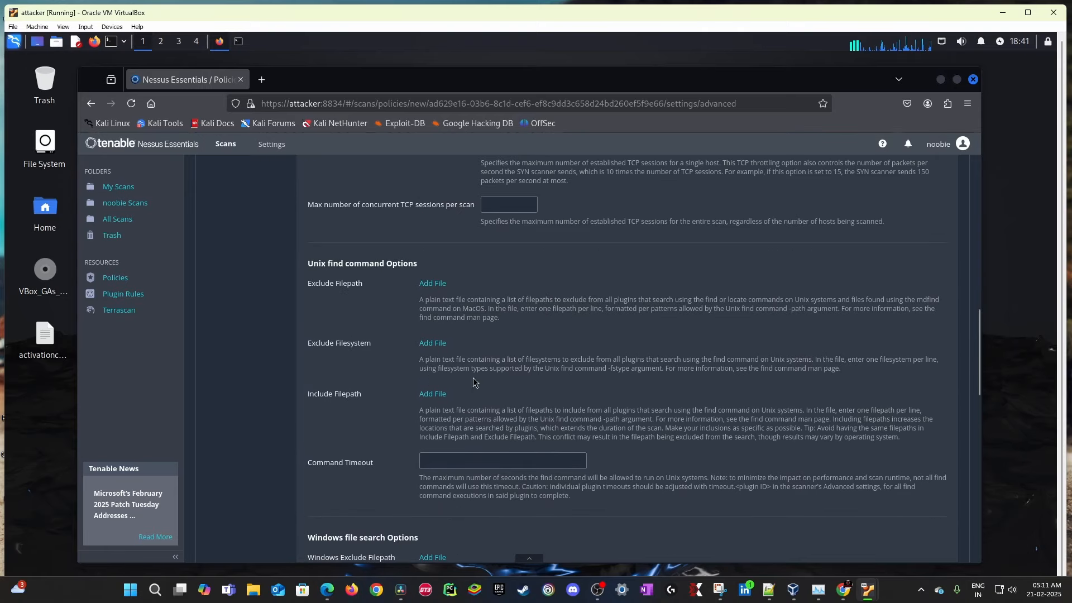
pyautogui.scroll(-6, 513, 368)
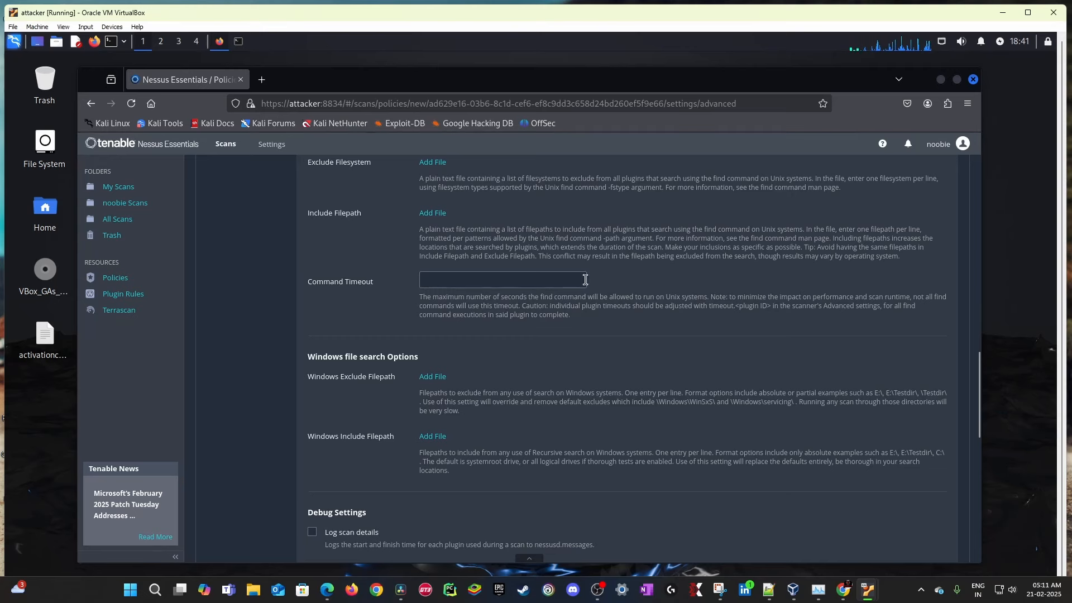
# Step: Examine the debug settings, including the Debug Log Level choices, and the compliance output and vulnerability options
pyautogui.scroll(-15, 452, 335)
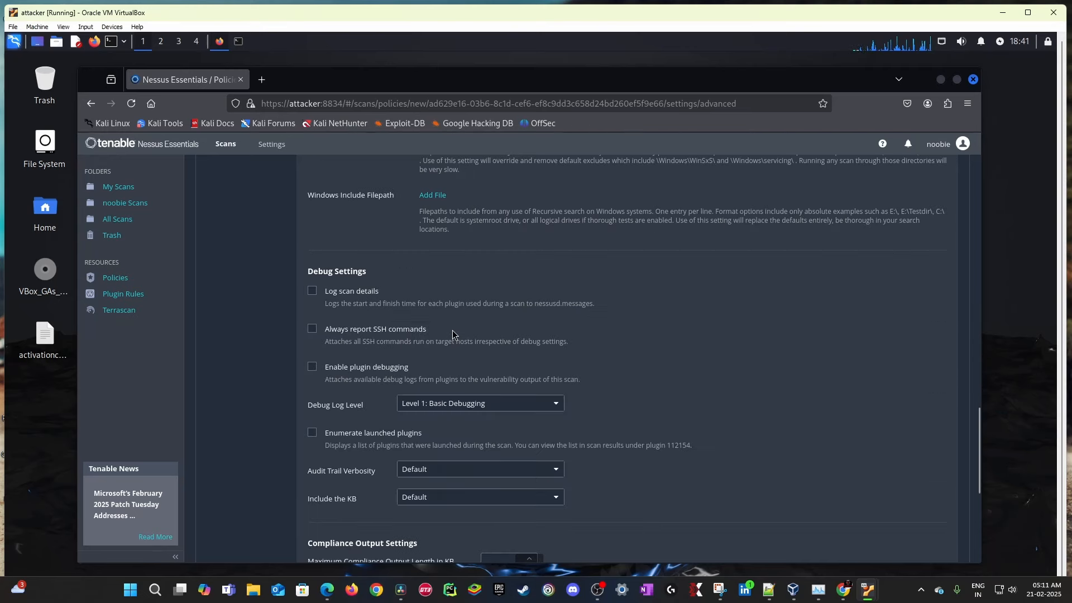
pyautogui.scroll(8, 410, 407)
pyautogui.click(560, 408)
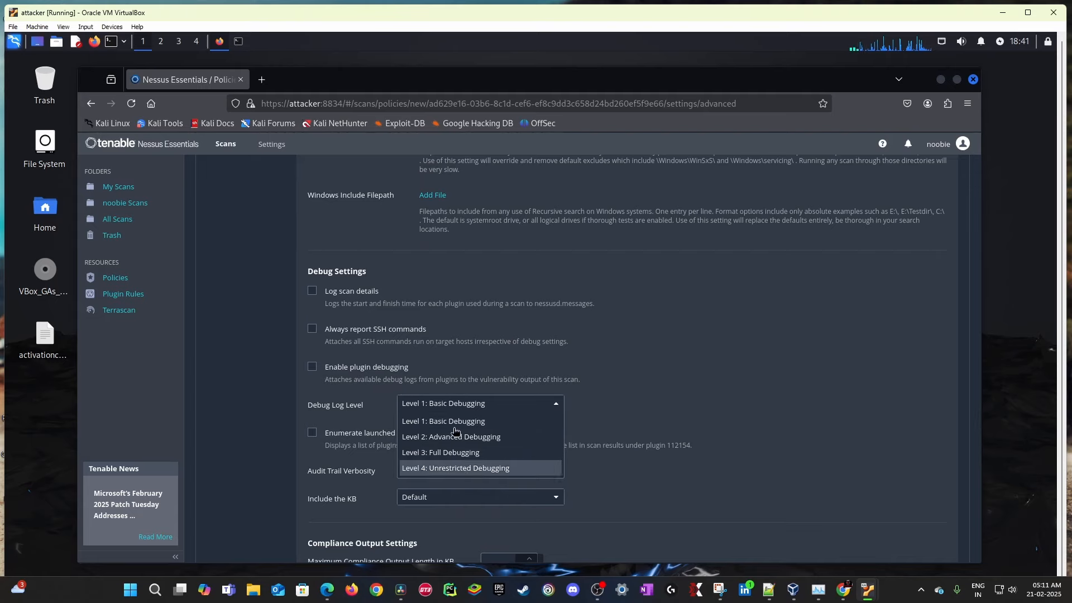
pyautogui.click(725, 341)
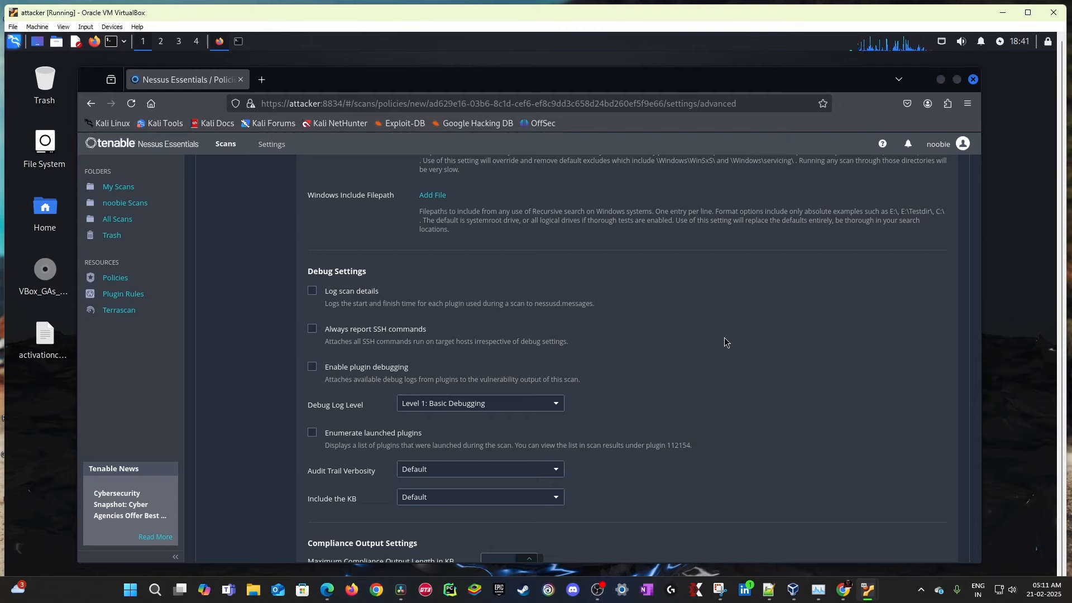
pyautogui.click(544, 403)
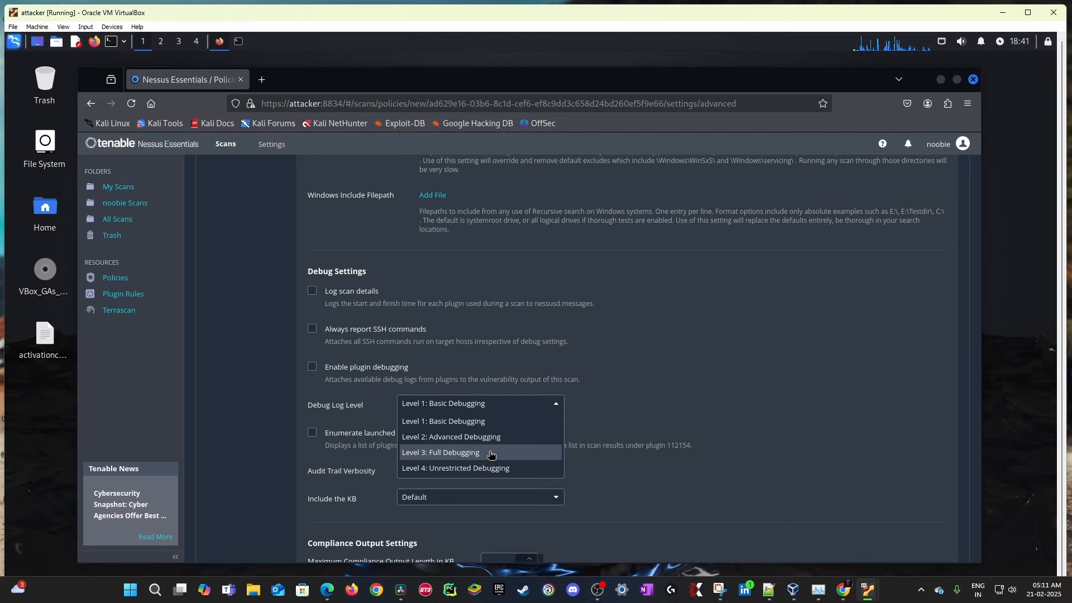
pyautogui.click(639, 361)
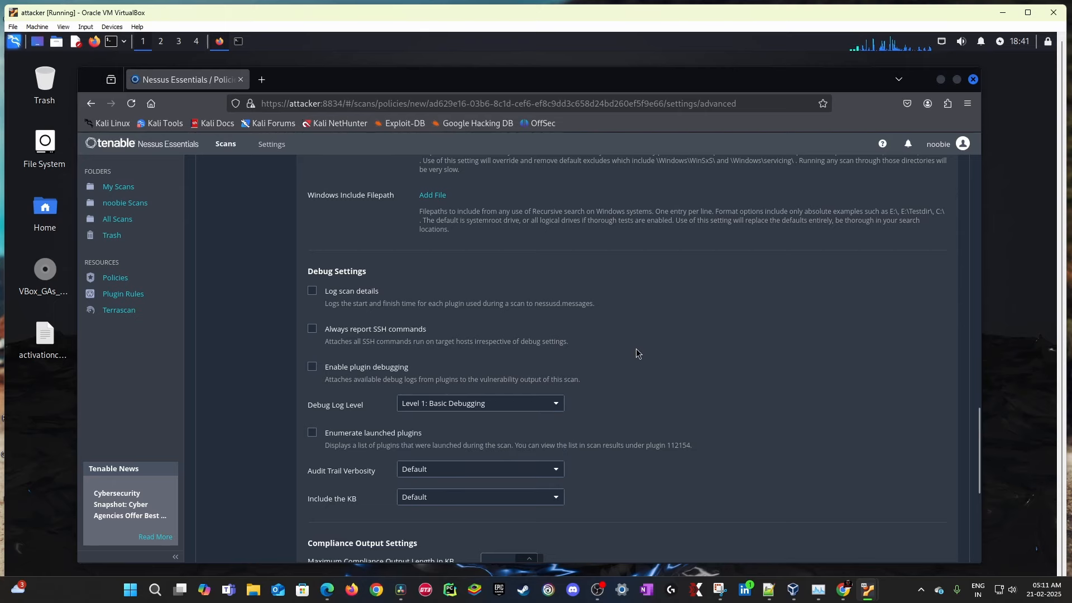
pyautogui.scroll(-5, 637, 352)
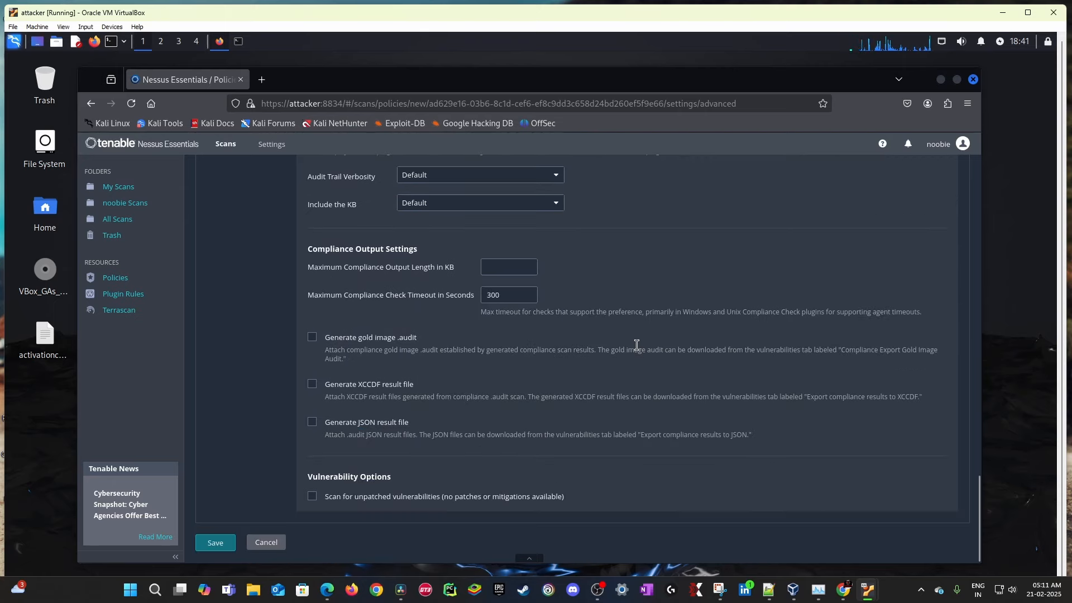
pyautogui.scroll(10, 637, 346)
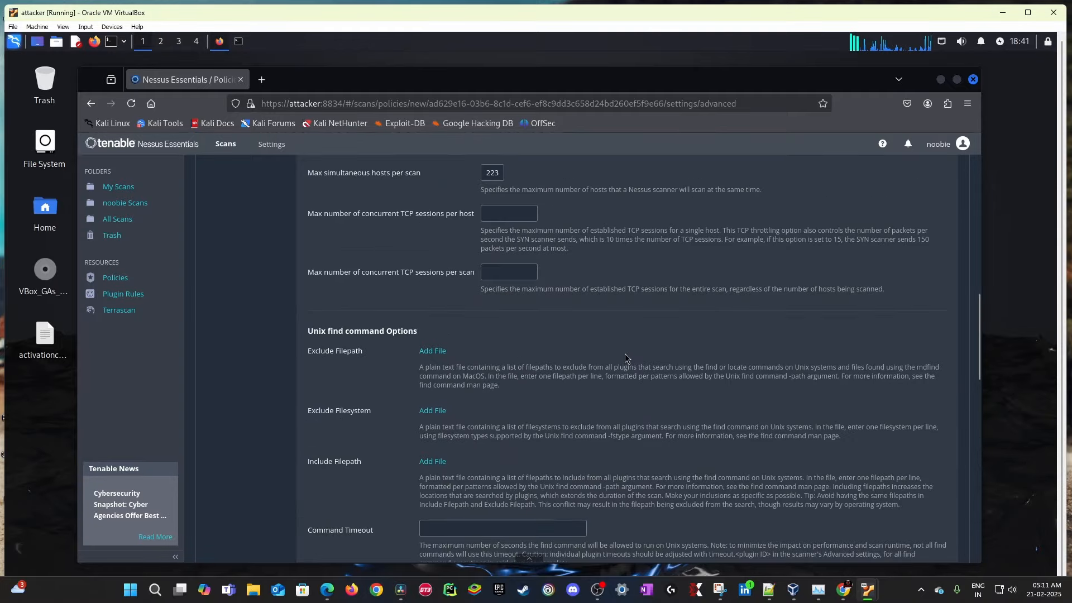
# Step: Go back over the policy's advanced general, performance, Unix find command and compliance output settings
pyautogui.scroll(15, 624, 358)
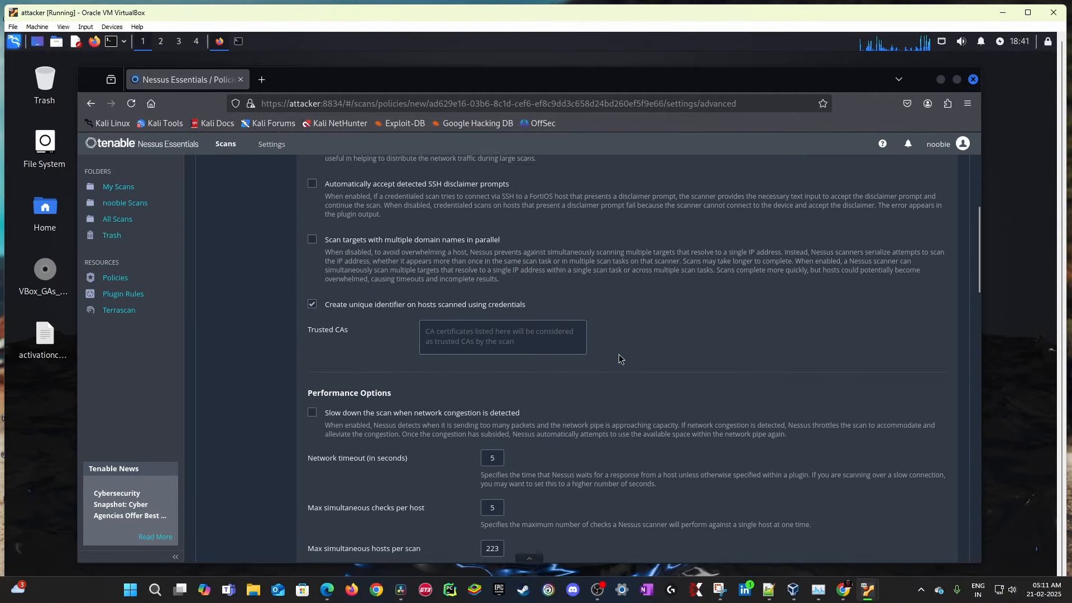
pyautogui.scroll(-10, 334, 315)
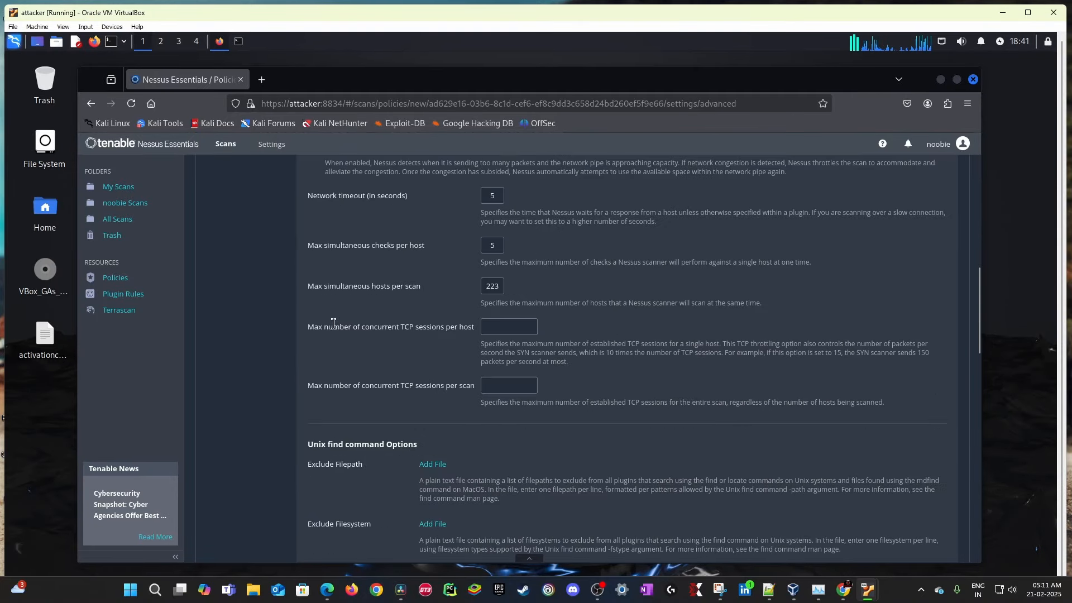
pyautogui.scroll(-5, 328, 329)
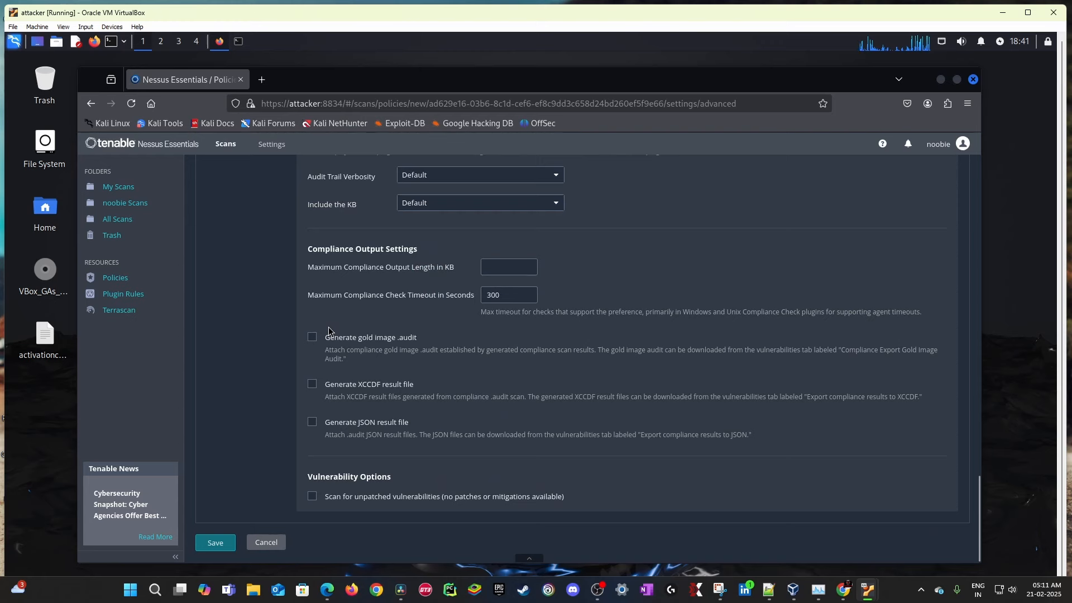
pyautogui.scroll(15, 507, 330)
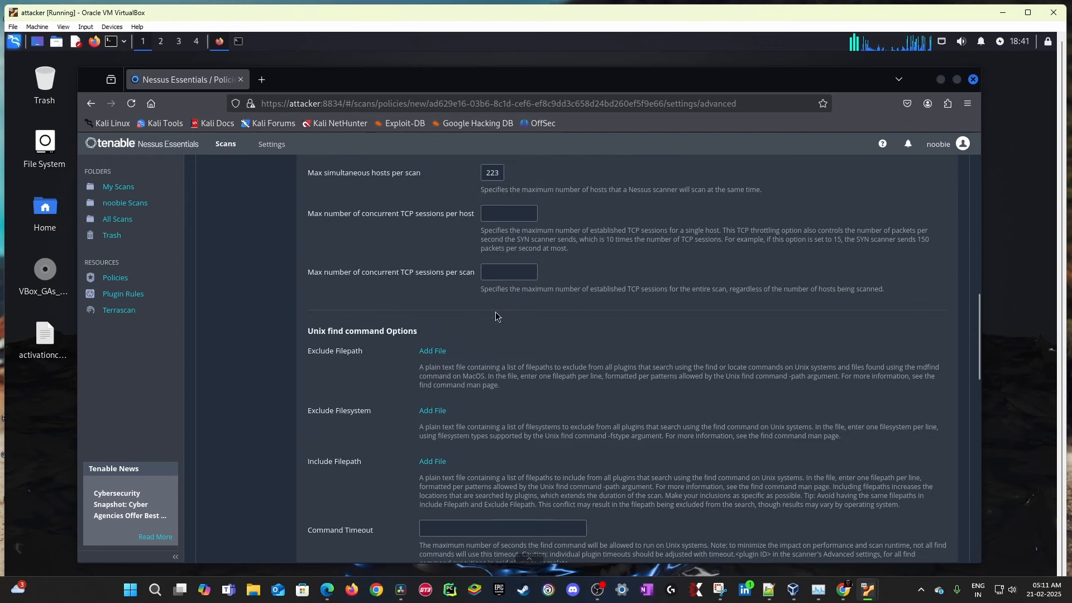
pyautogui.scroll(3, 457, 315)
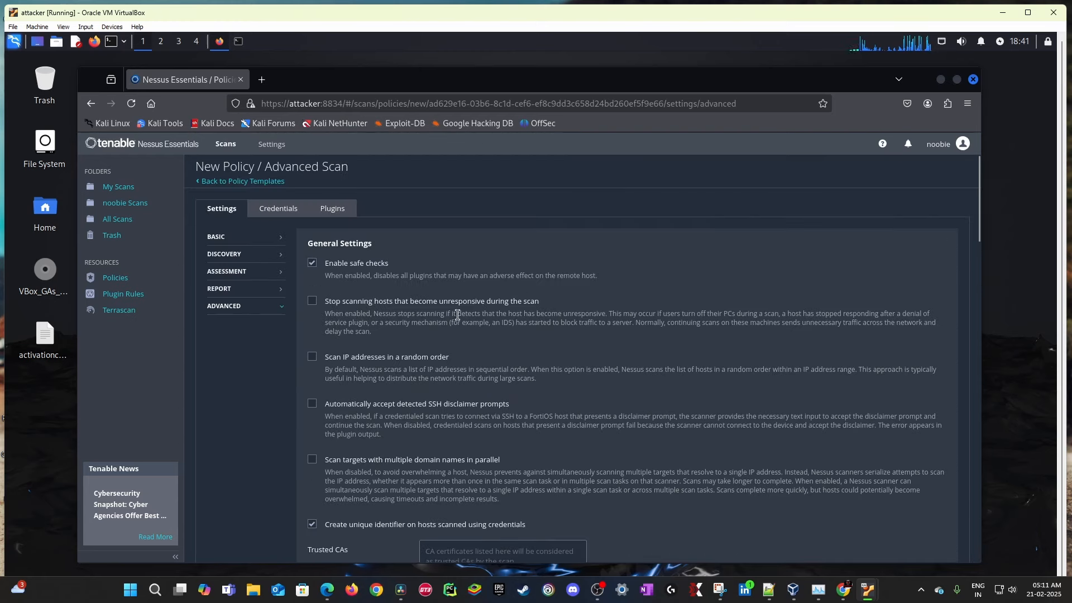
# Step: Add an SSH host credential to the policy and go through its Kerberos, certificate and password authentication methods
pyautogui.click(297, 210)
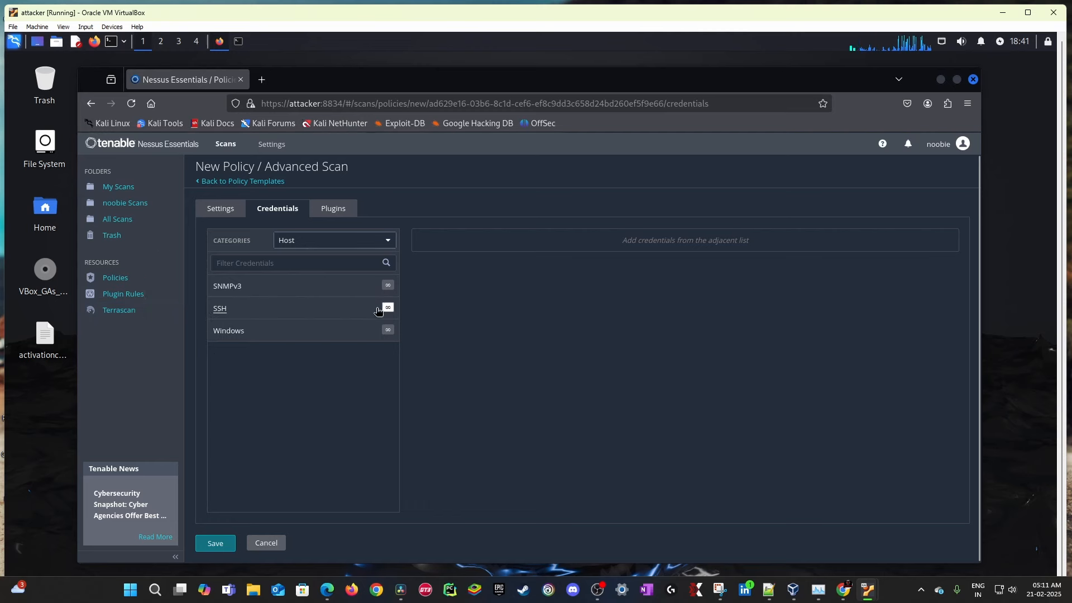
pyautogui.click(293, 316)
pyautogui.scroll(2, 288, 371)
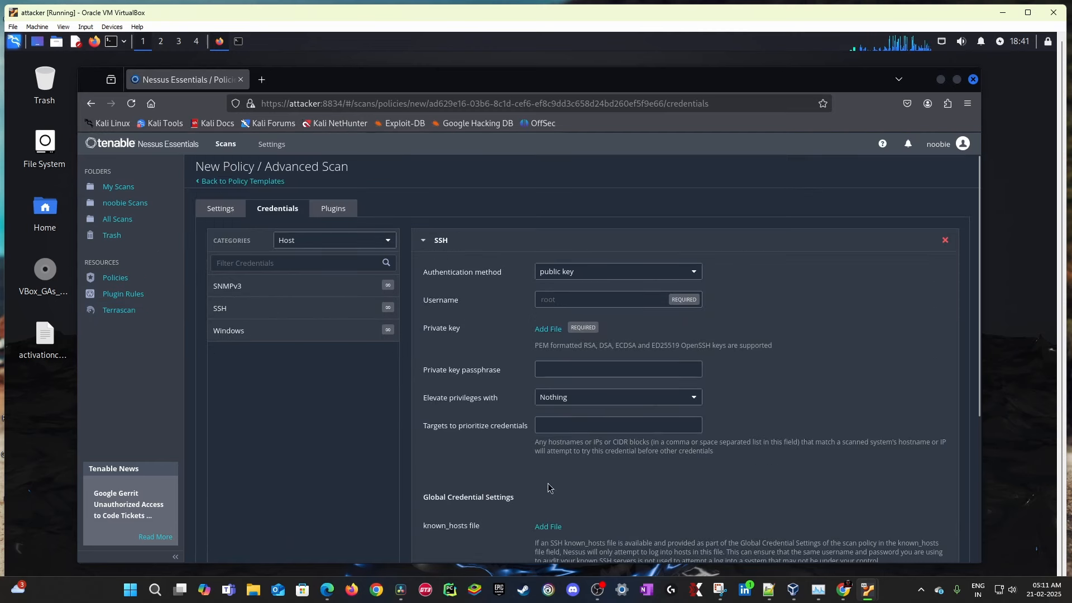
pyautogui.click(598, 271)
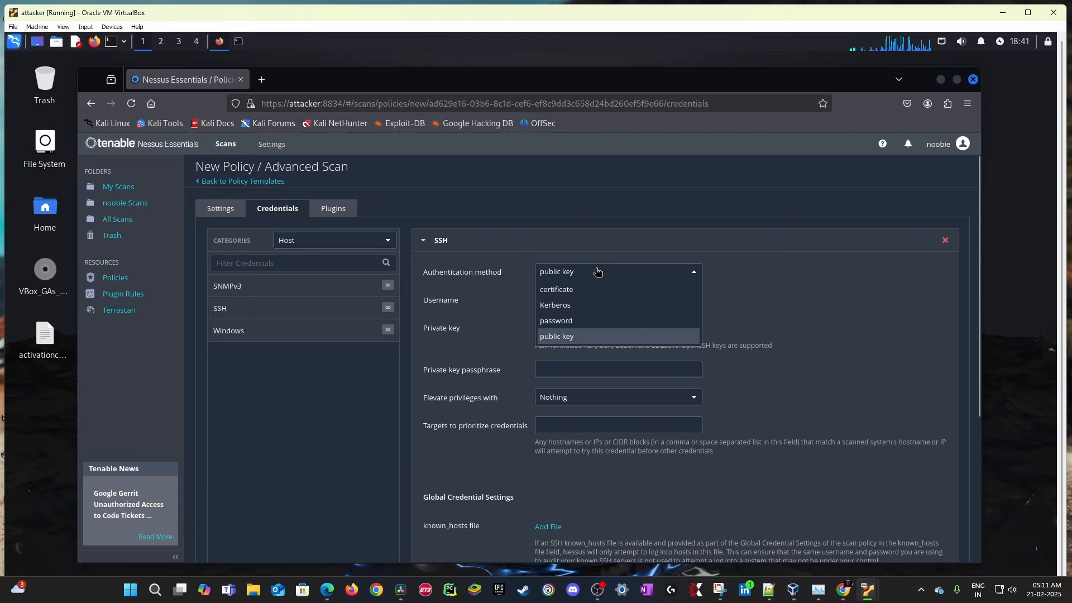
pyautogui.click(553, 305)
pyautogui.click(580, 272)
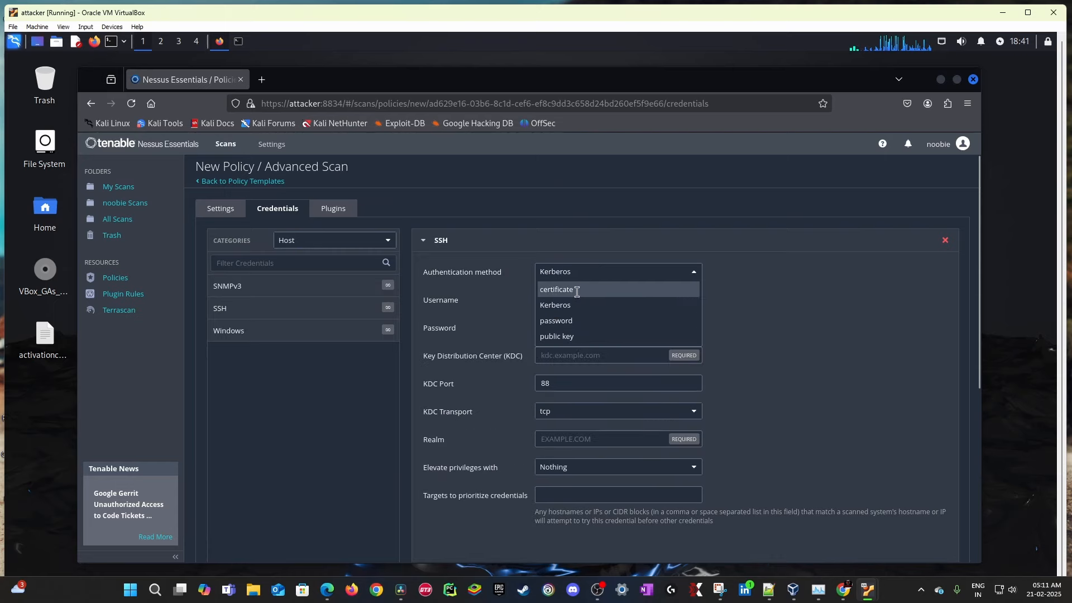
pyautogui.click(577, 289)
pyautogui.click(575, 273)
pyautogui.click(592, 321)
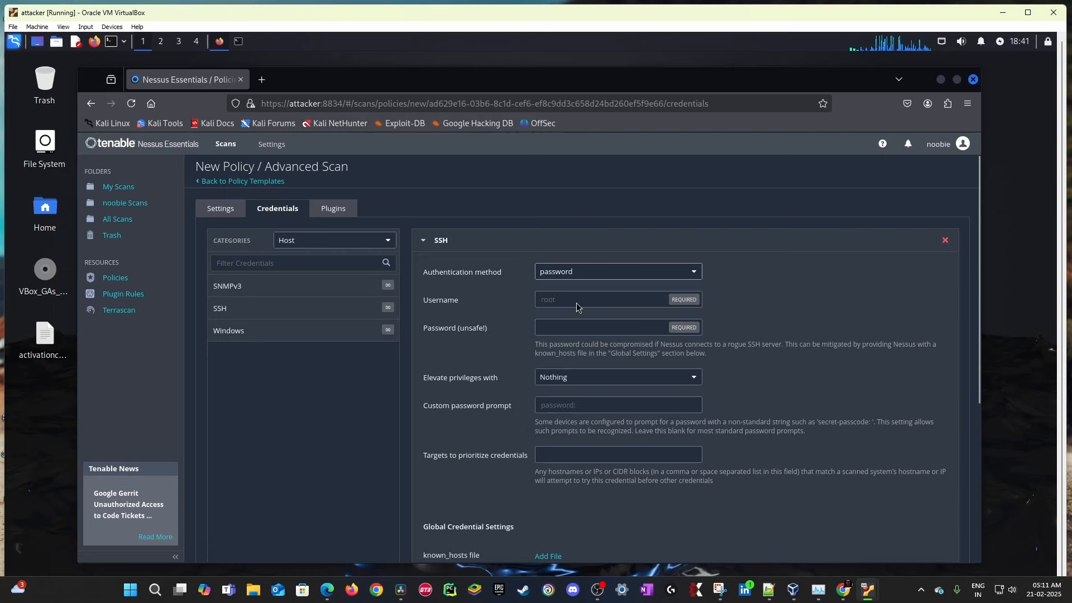
pyautogui.scroll(-5, 581, 385)
pyautogui.scroll(5, 585, 402)
# Step: Add Windows and SNMPv3 host credentials, filling the Windows password field with a securely generated password and clearing it again
pyautogui.click(257, 332)
pyautogui.scroll(-2, 659, 349)
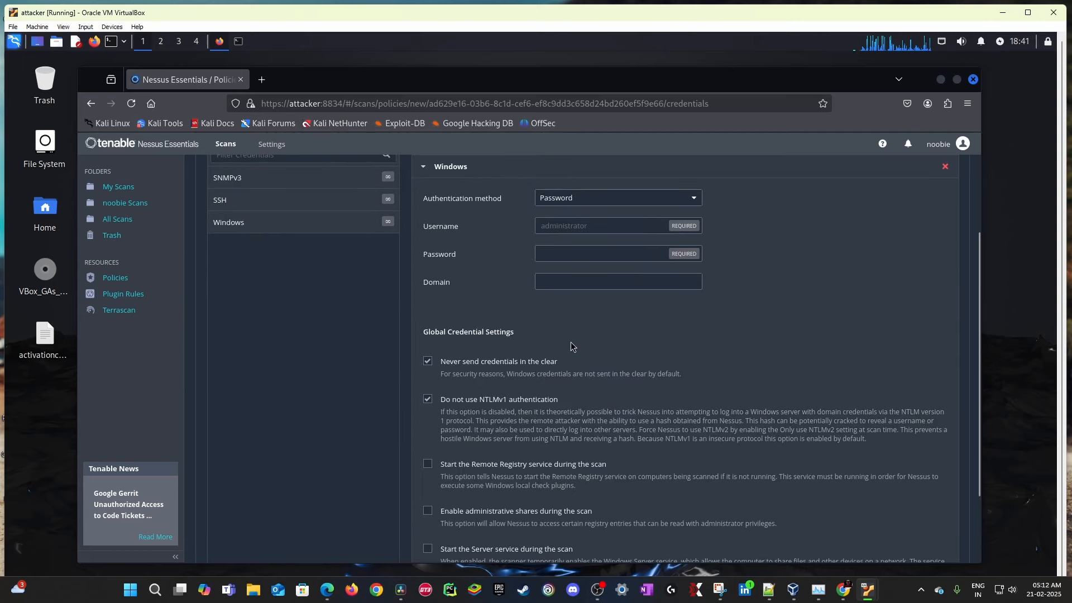
pyautogui.scroll(2, 571, 347)
pyautogui.click(563, 362)
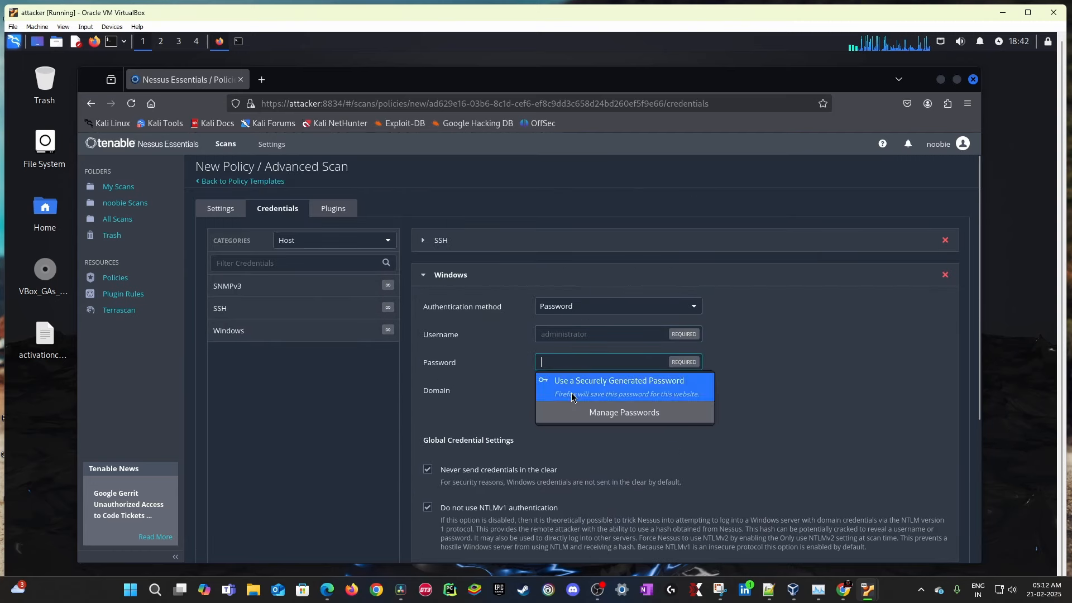
pyautogui.click(572, 397)
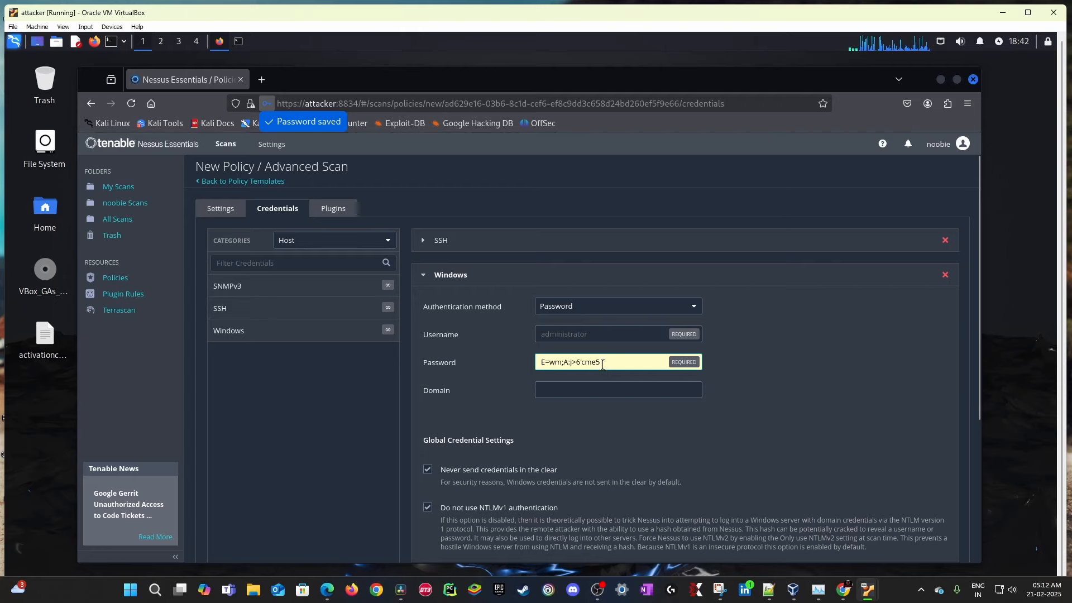
pyautogui.moveTo(602, 364); pyautogui.dragTo(469, 351)
pyautogui.press('BackSpace')
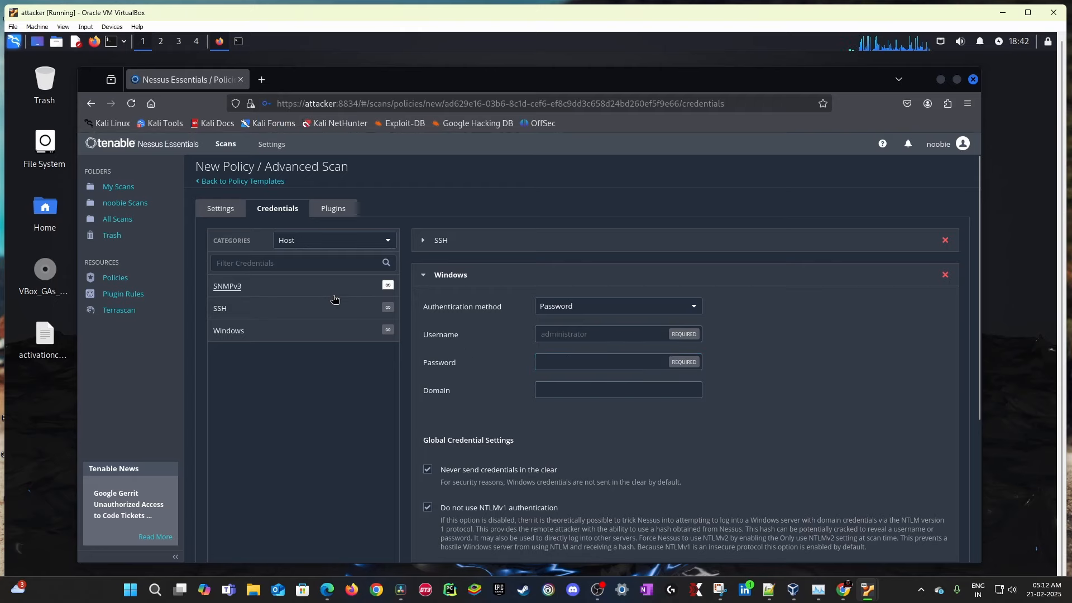
pyautogui.click(335, 295)
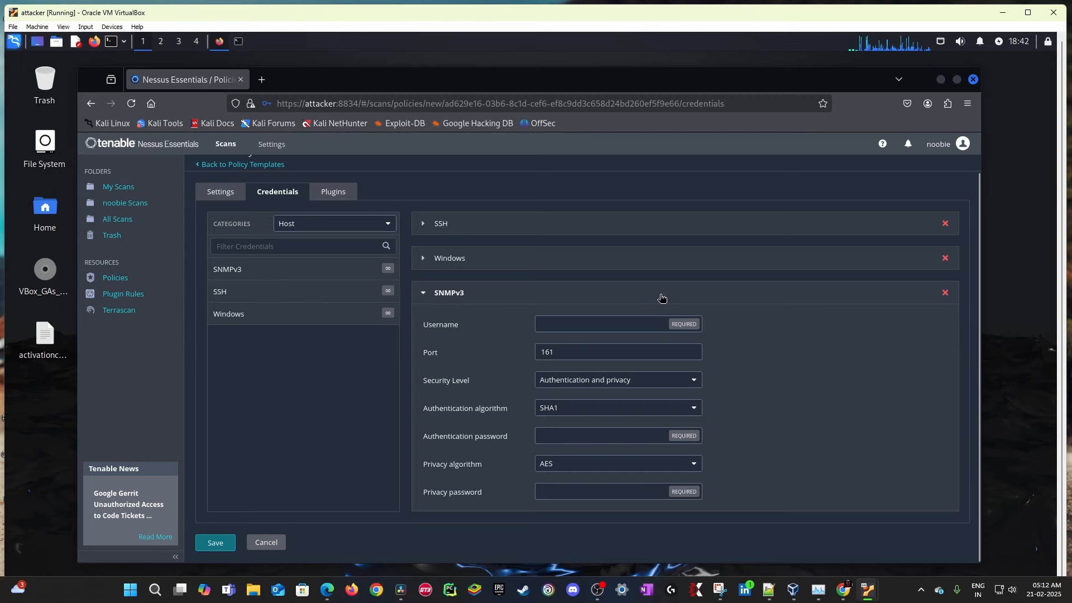
# Step: Look through the policy's list of plugin families and return to the end of its advanced settings
pyautogui.click(334, 194)
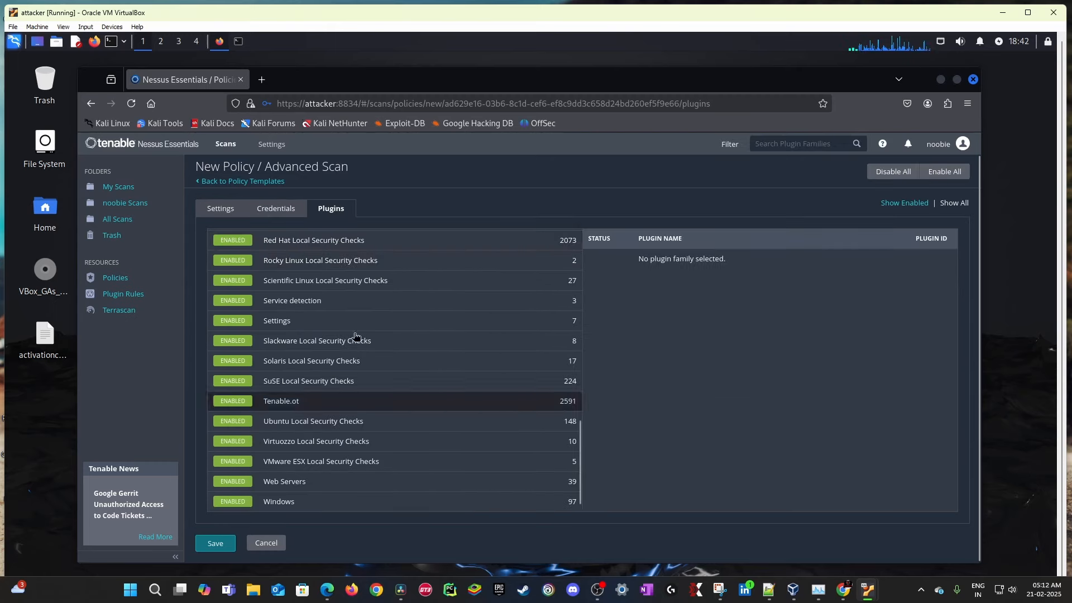
pyautogui.scroll(-1, 356, 336)
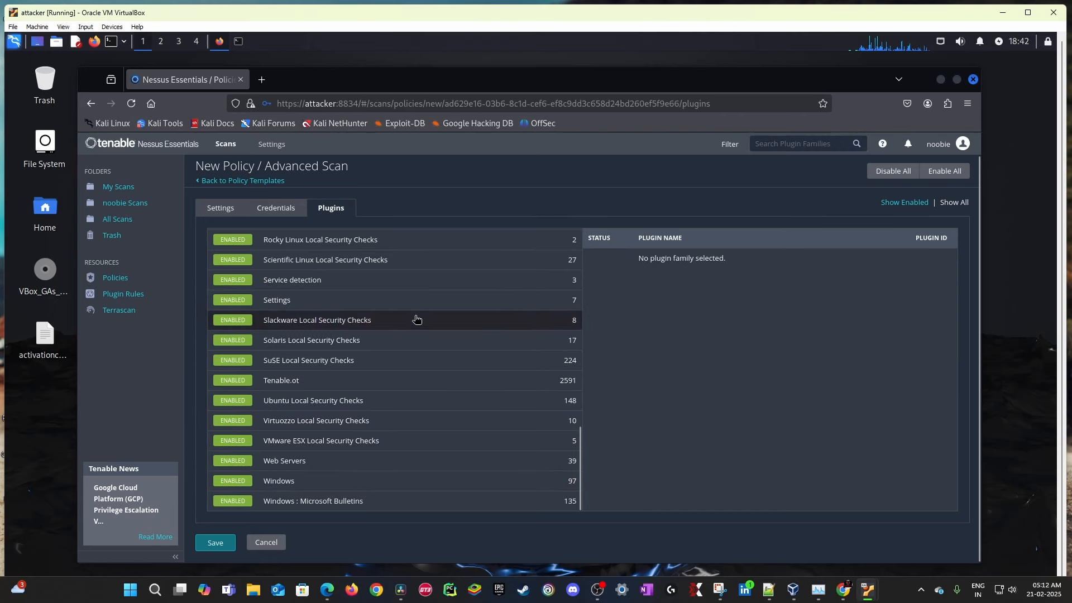
pyautogui.click(221, 208)
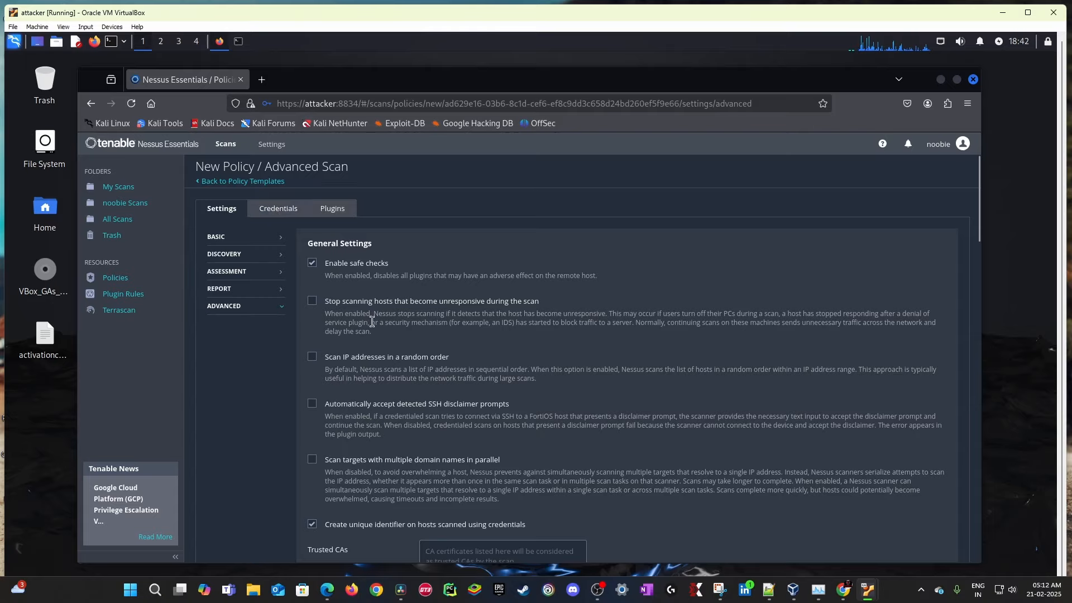
pyautogui.scroll(-10, 297, 474)
pyautogui.scroll(-15, 290, 446)
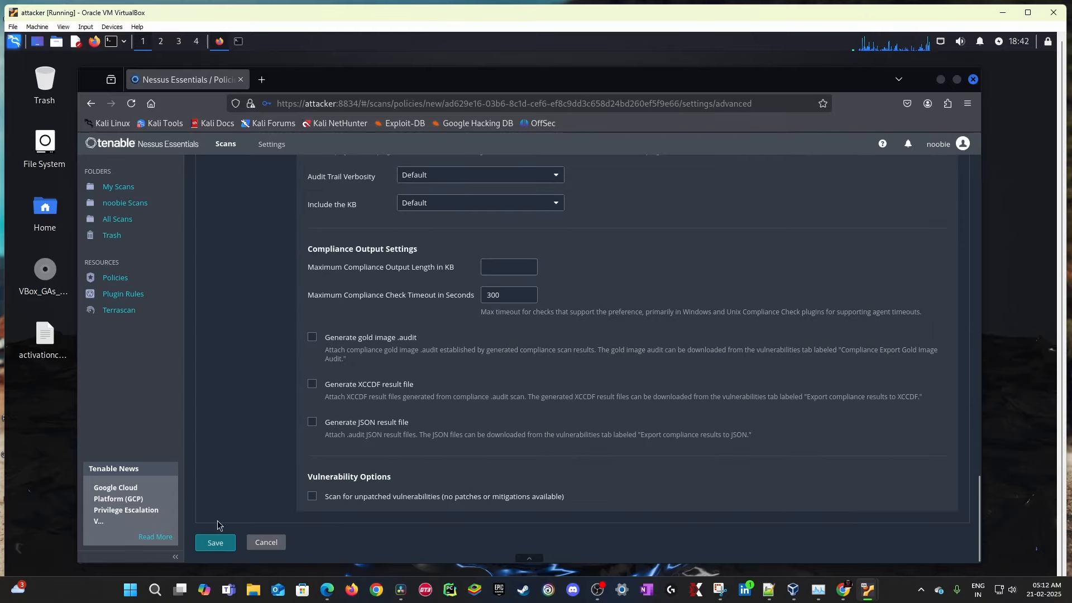
# Step: Remove the SSH, Windows and SNMPv3 credentials from the policy and save it
pyautogui.click(224, 541)
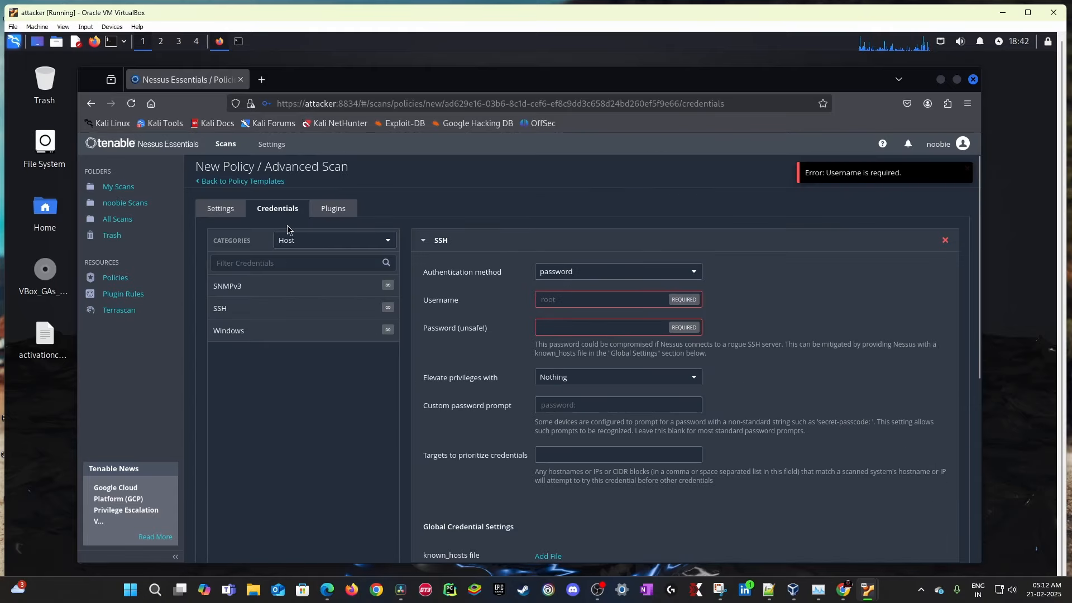
pyautogui.click(945, 240)
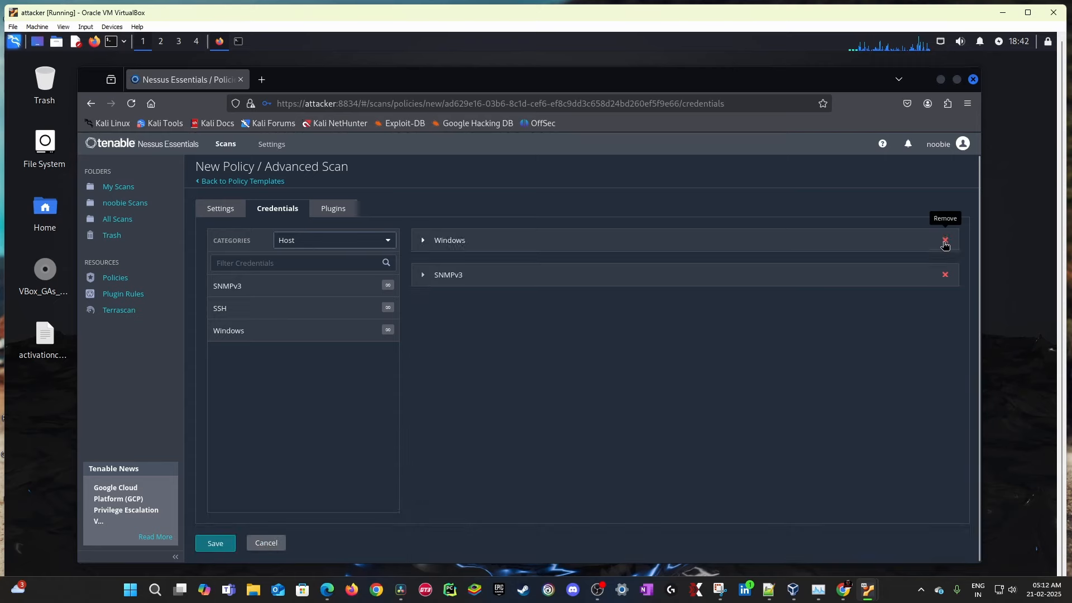
pyautogui.click(944, 241)
pyautogui.click(945, 240)
pyautogui.click(222, 541)
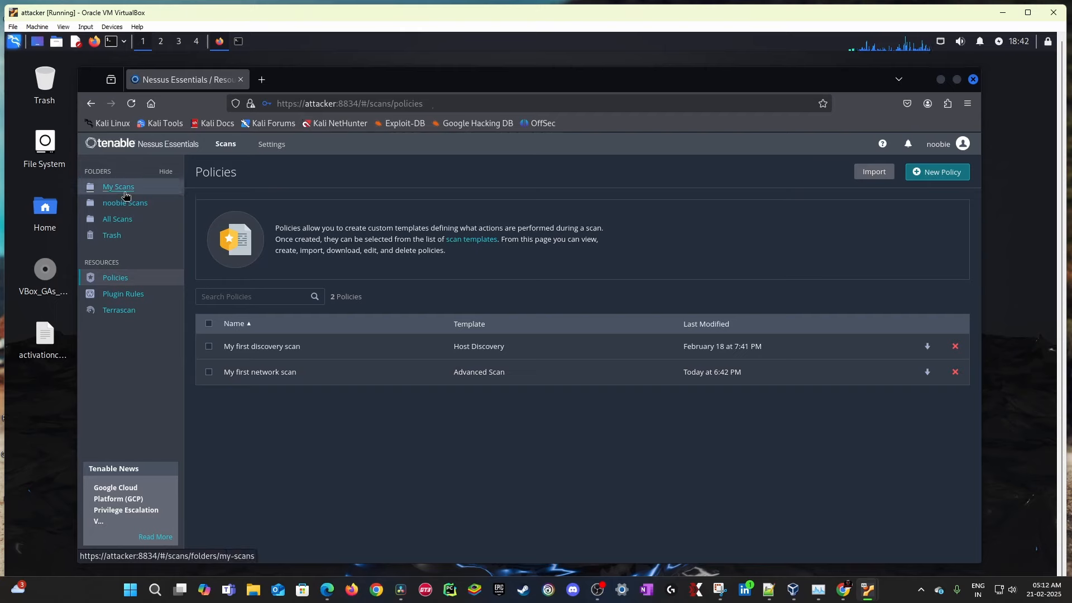
# Step: Create a scan in the noobie Scans folder from the user-defined template "My first network scan" with target 10.0.2.4
pyautogui.click(125, 191)
pyautogui.click(125, 203)
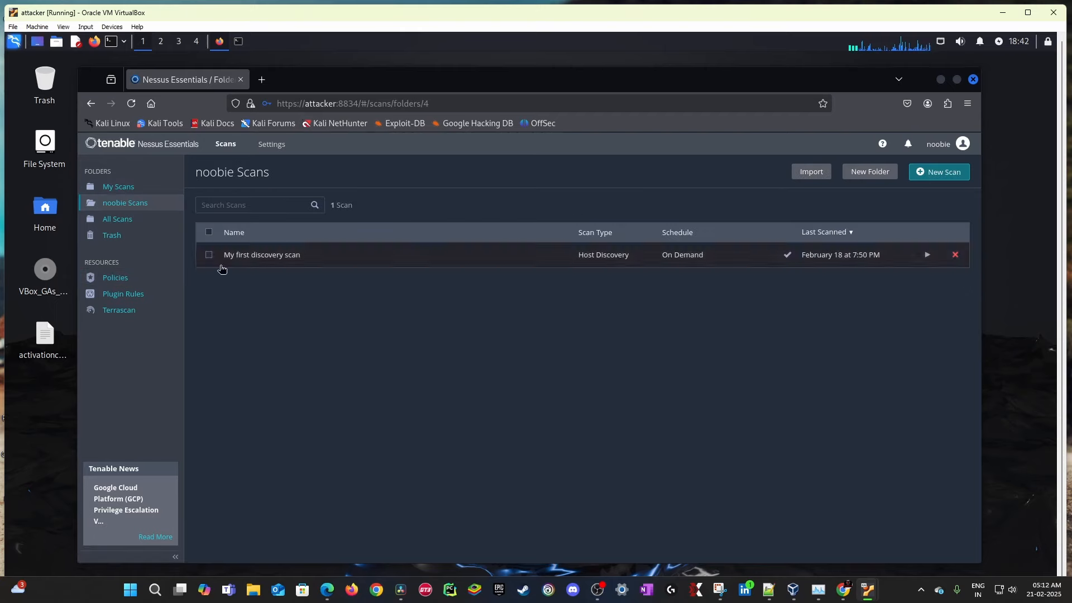
pyautogui.click(927, 180)
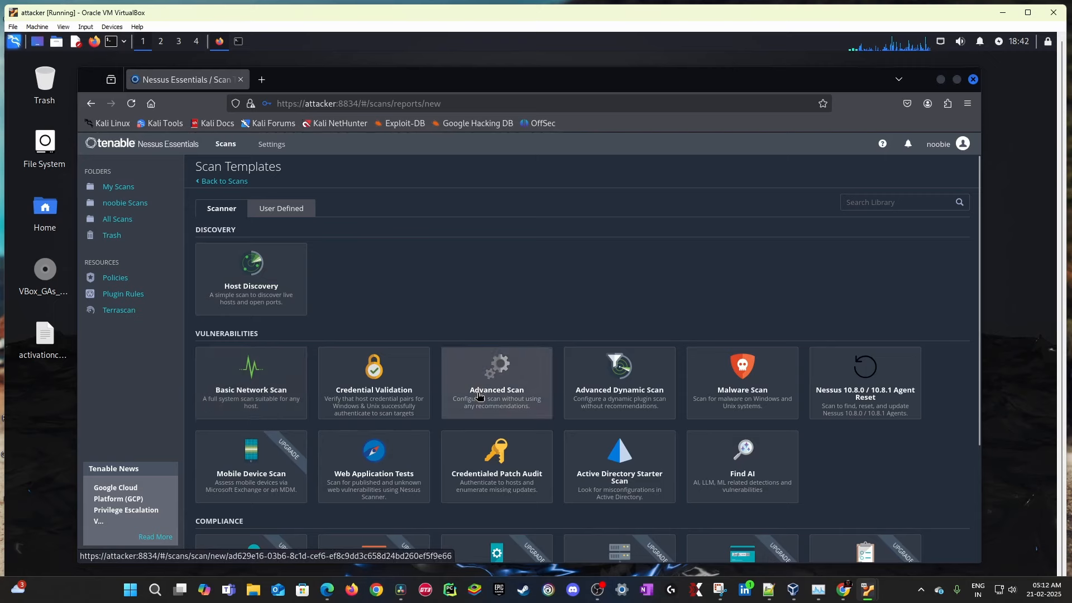
pyautogui.click(286, 209)
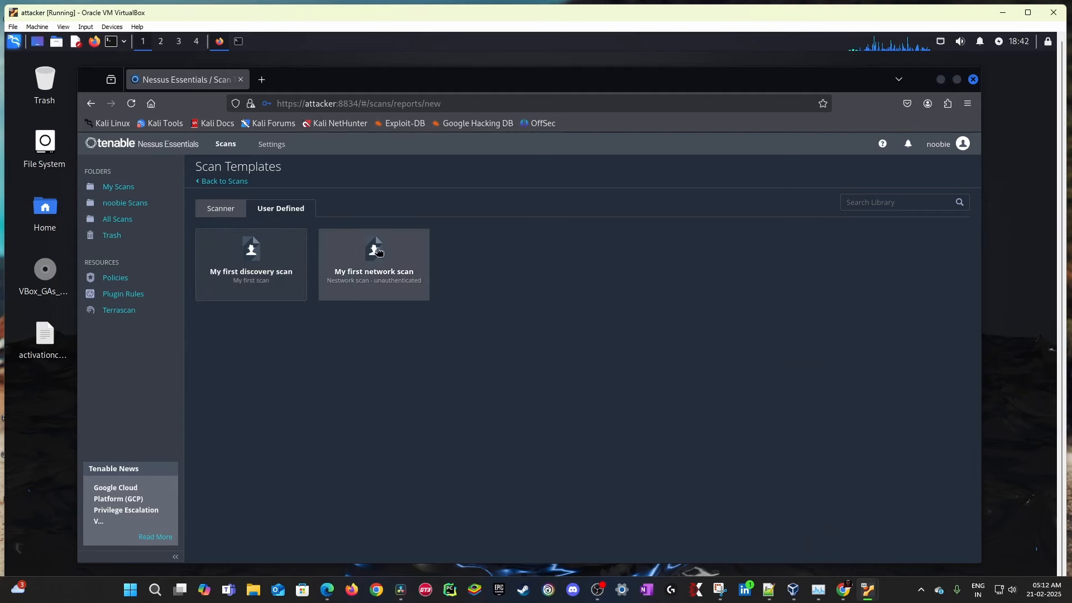
pyautogui.click(358, 261)
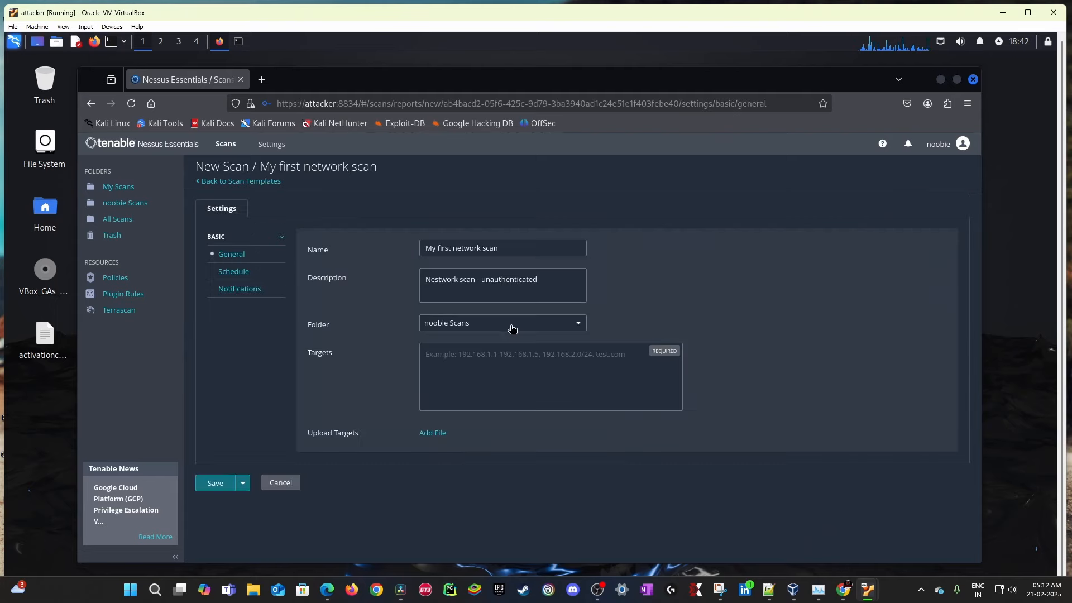
pyautogui.click(572, 360)
pyautogui.write('10.0.2.4')
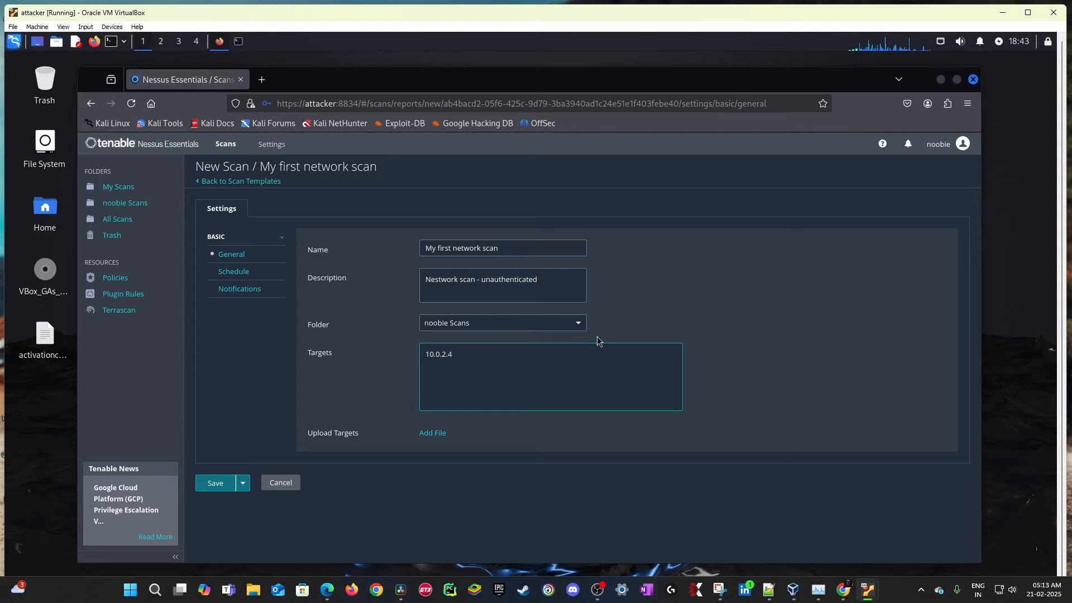
# Step: Switch to the victim 01 virtual machine, log in with the account password and open its terminal
pyautogui.moveTo(865, 594)
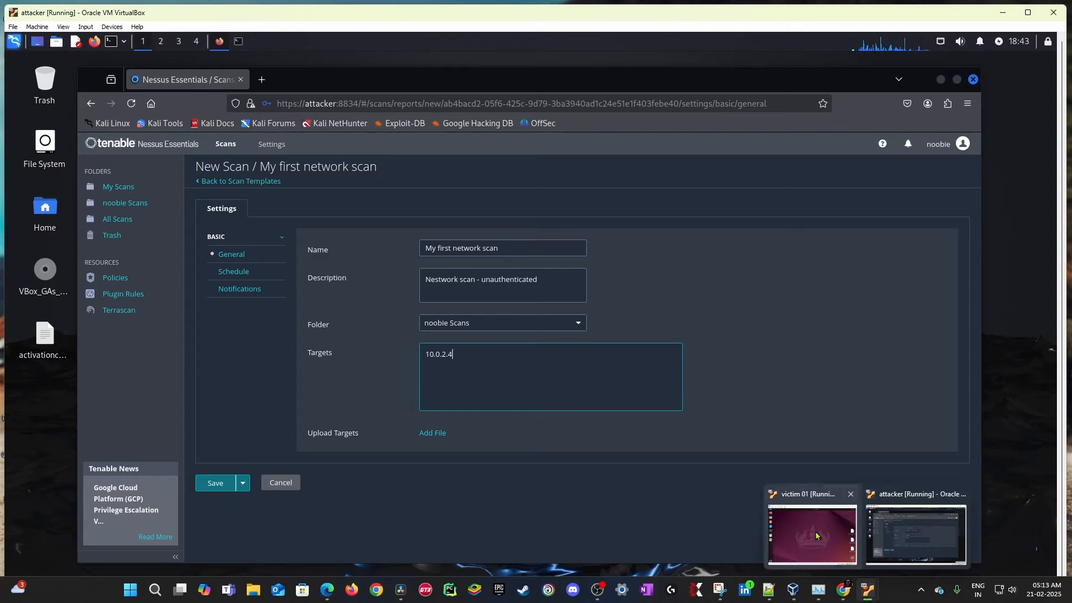
pyautogui.click(815, 532)
pyautogui.click(569, 412)
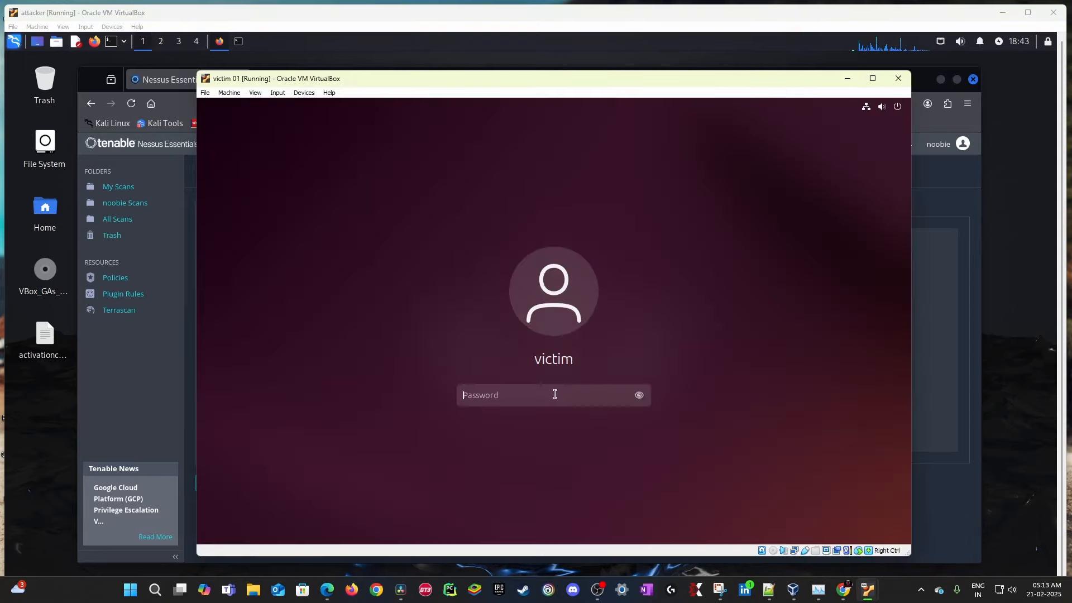
pyautogui.write('****')
pyautogui.press('Return')
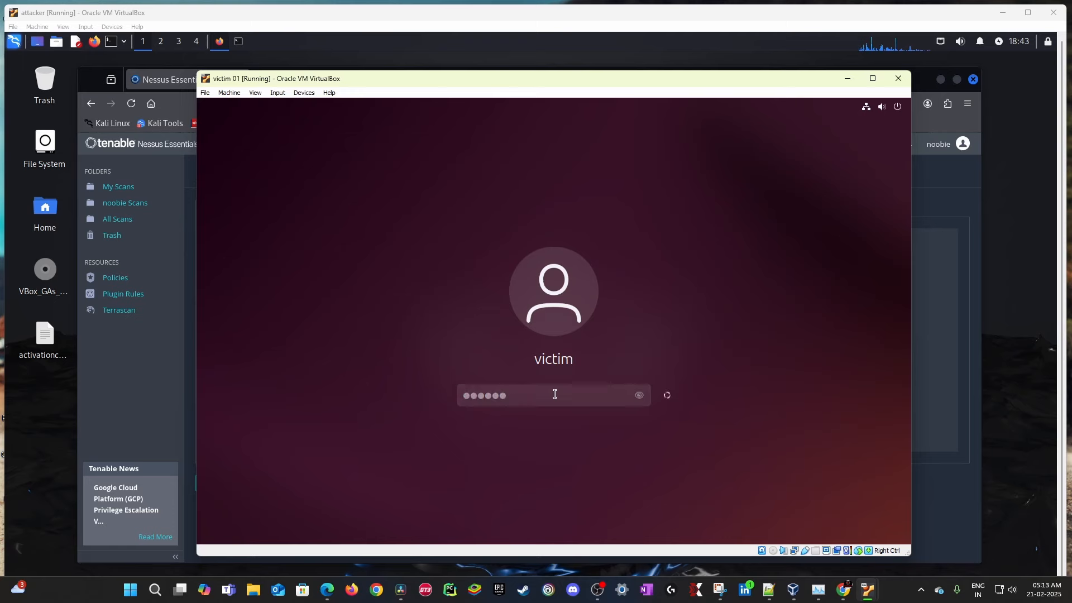
pyautogui.click(217, 290)
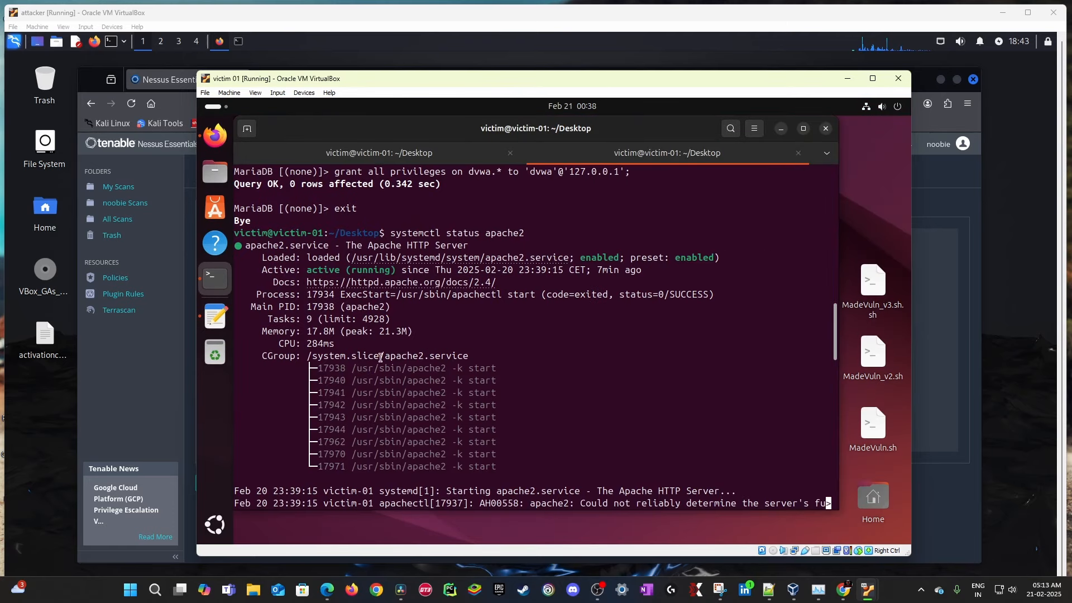
# Step: Check the victim machine's IP address in the earlier ifconfig output and return to the attacker virtual machine
pyautogui.click(429, 150)
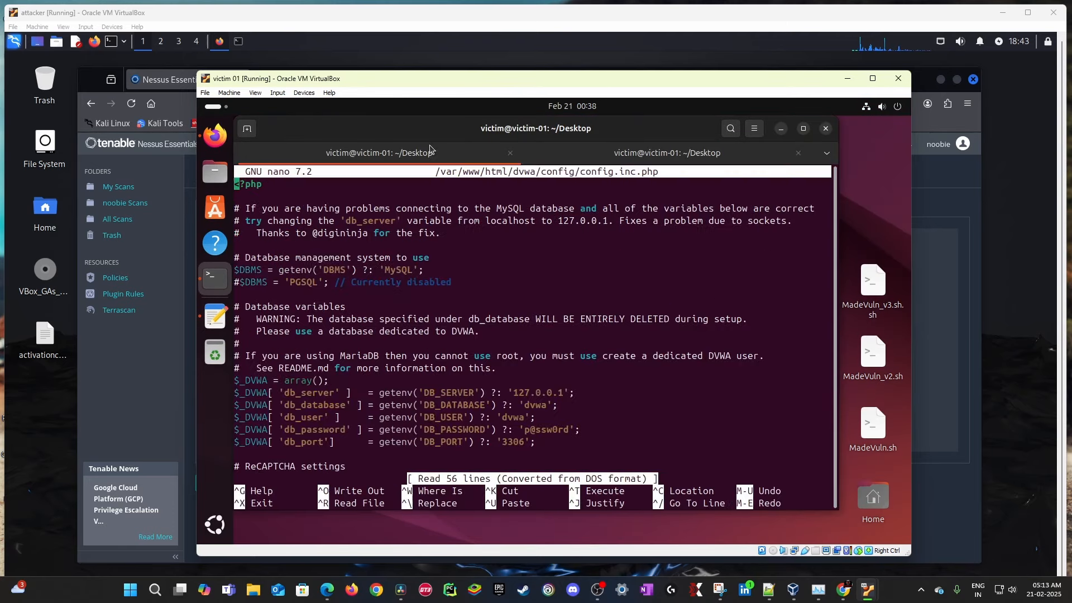
pyautogui.click(623, 156)
pyautogui.scroll(-10, 553, 307)
pyautogui.scroll(-5, 553, 309)
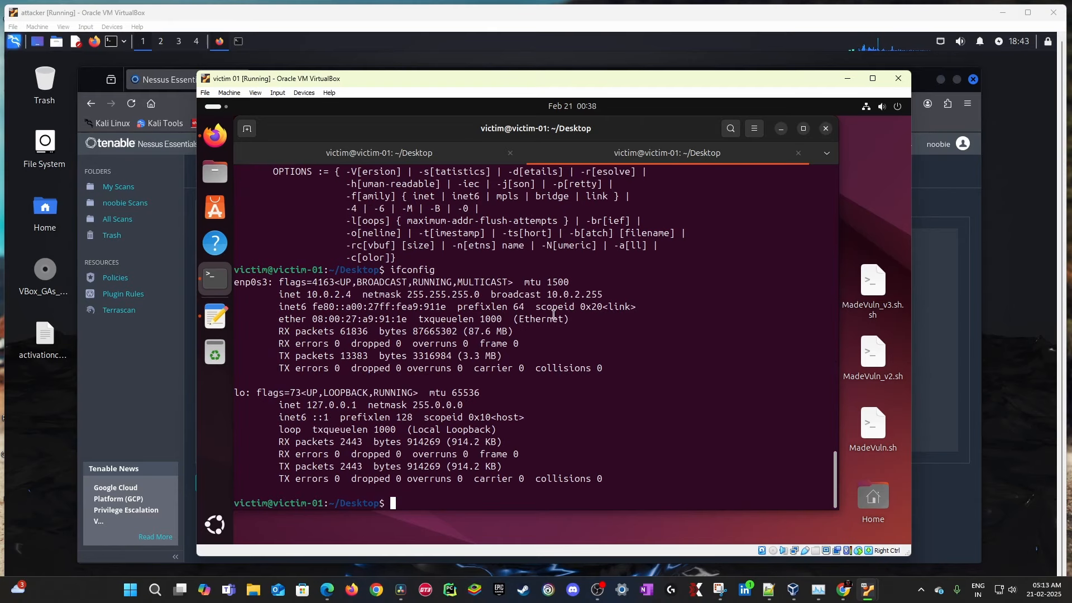
pyautogui.click(845, 81)
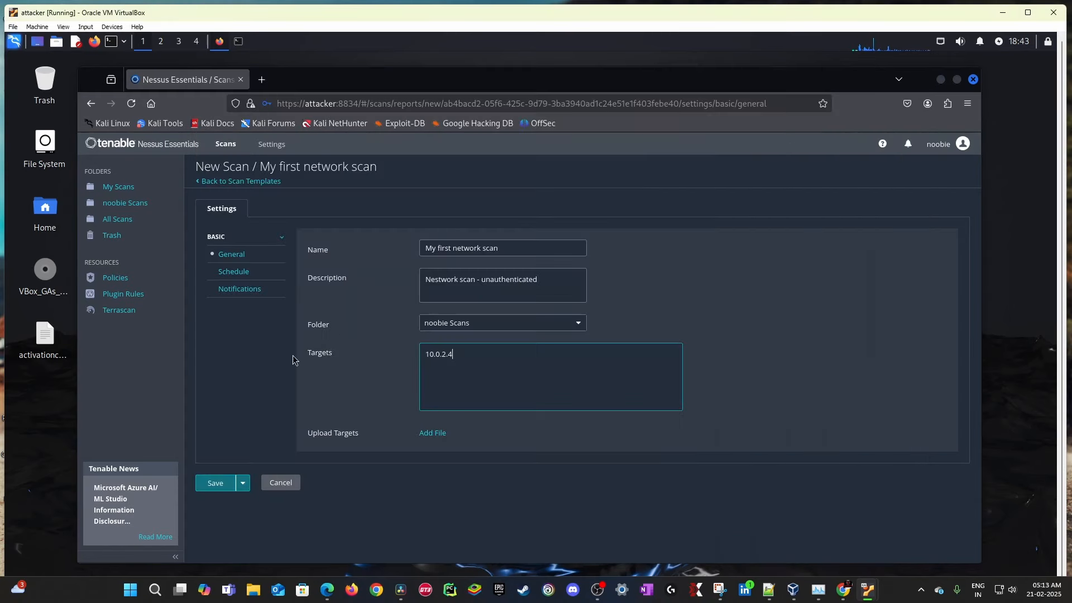
# Step: Enable the scan schedule with a Weekly frequency and a start time of 20:00
pyautogui.click(243, 273)
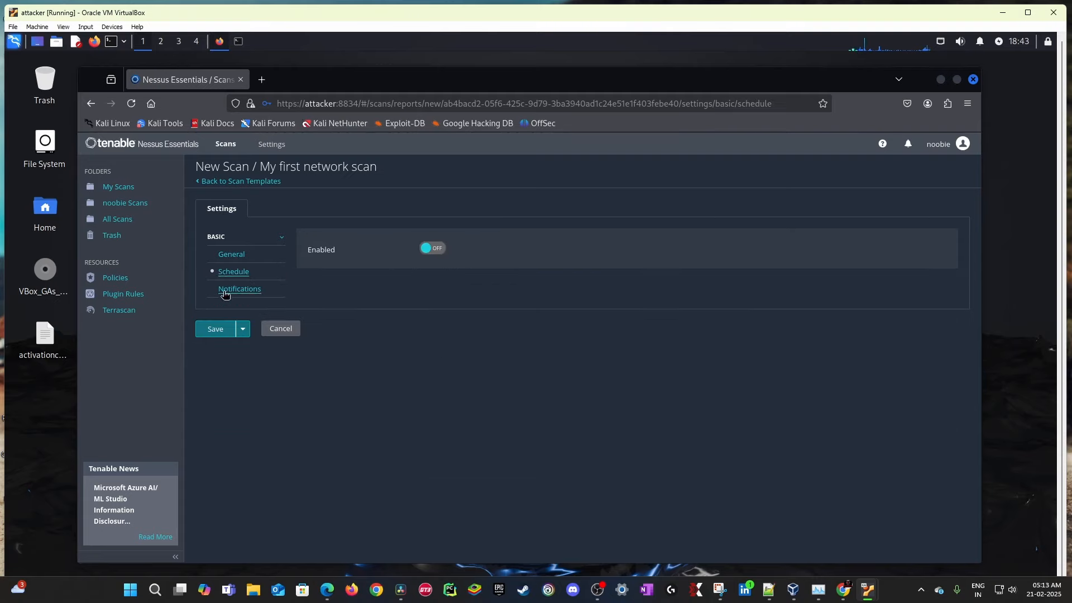
pyautogui.click(429, 250)
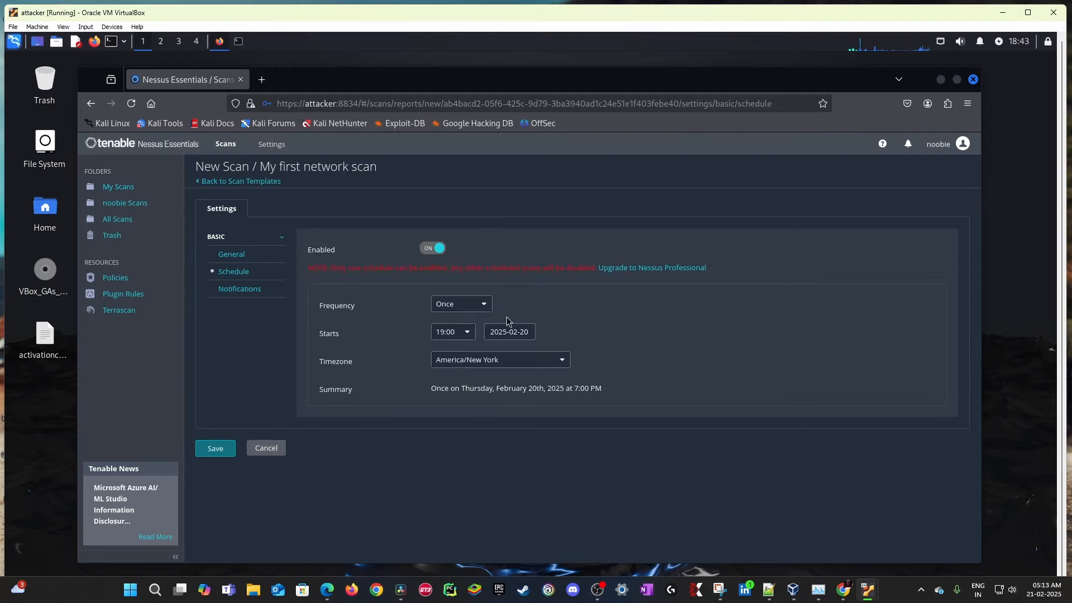
pyautogui.click(484, 303)
pyautogui.click(523, 307)
pyautogui.click(483, 304)
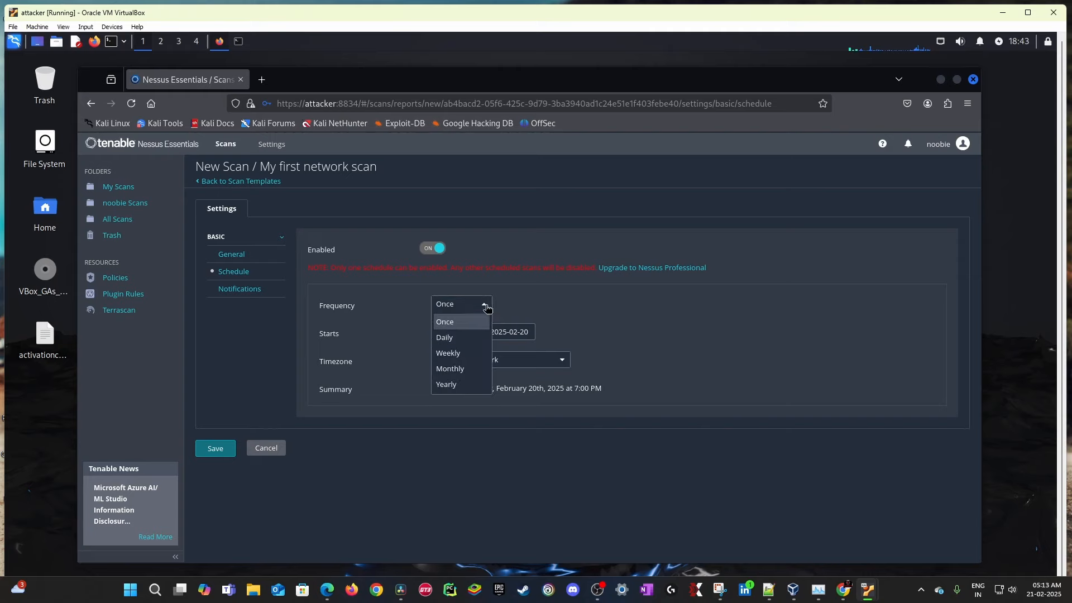
pyautogui.click(567, 310)
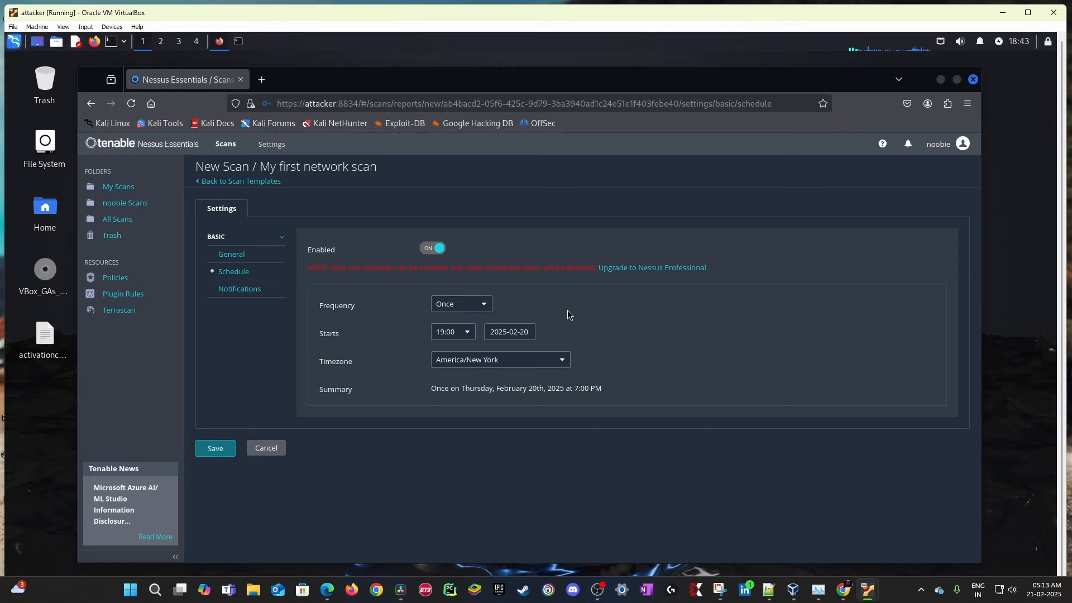
pyautogui.click(486, 307)
pyautogui.click(459, 355)
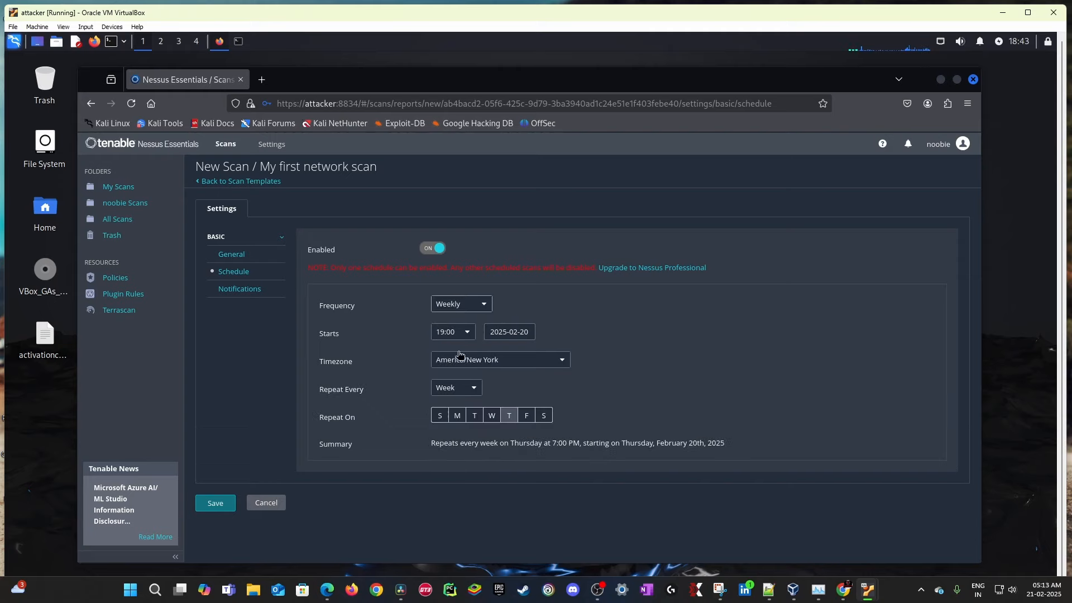
pyautogui.click(474, 310)
pyautogui.click(549, 304)
pyautogui.click(468, 333)
pyautogui.click(446, 438)
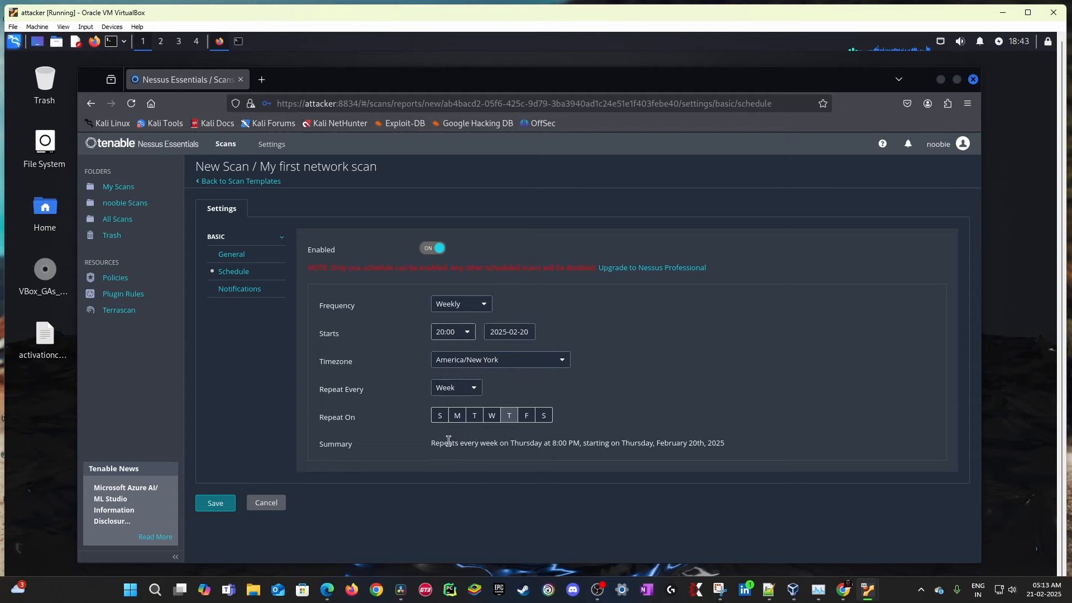
# Step: Try 2025-02-27 as the schedule's start date, set it back to 2025-02-20, and turn the schedule off
pyautogui.doubleClick(525, 333)
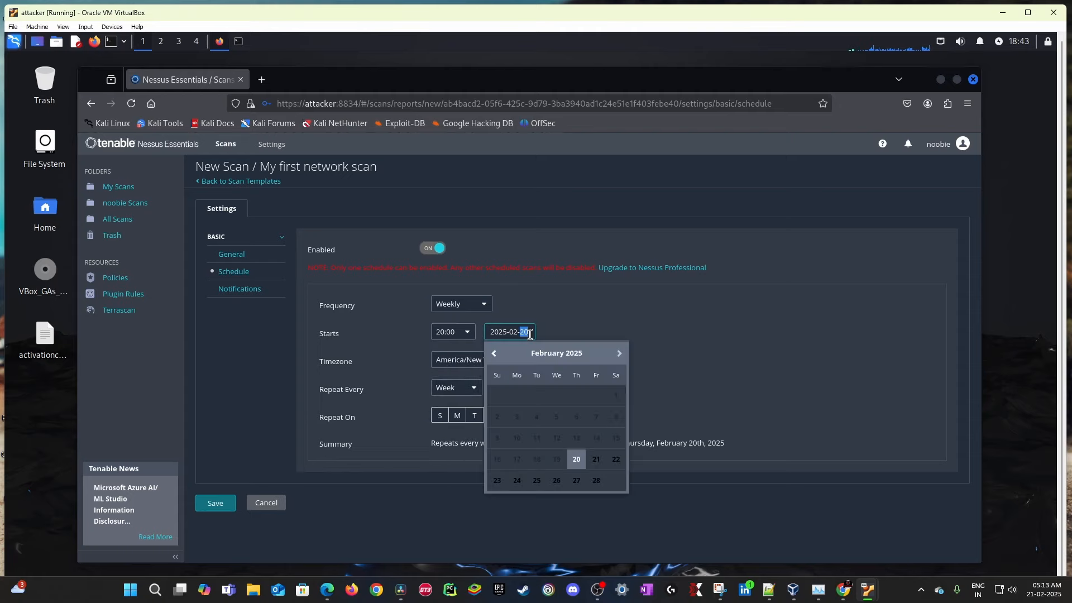
pyautogui.click(570, 325)
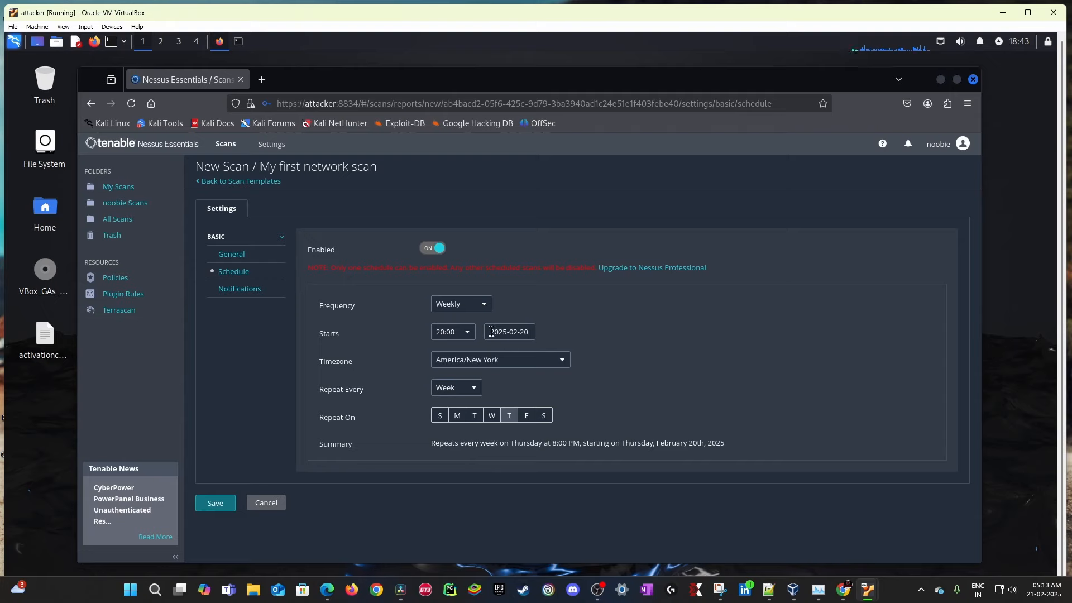
pyautogui.click(461, 333)
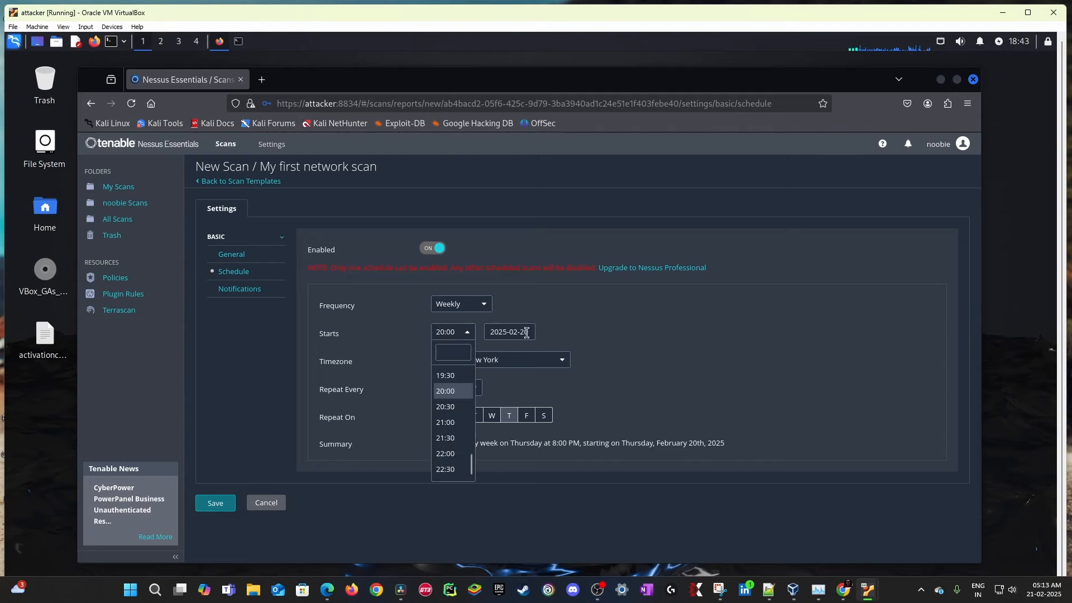
pyautogui.click(547, 333)
pyautogui.click(442, 335)
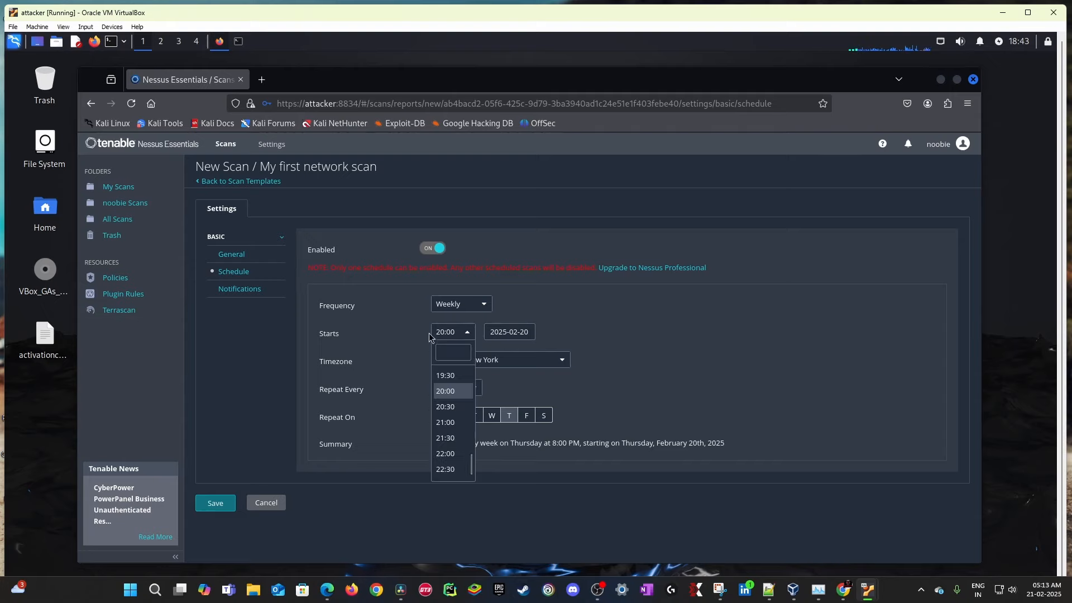
pyautogui.click(656, 338)
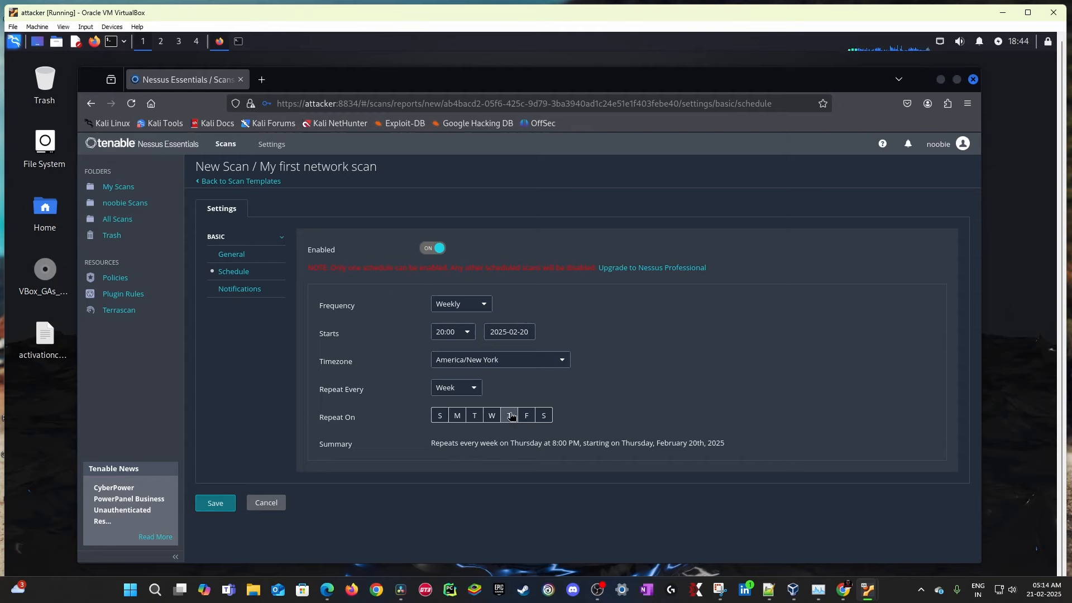
pyautogui.click(526, 333)
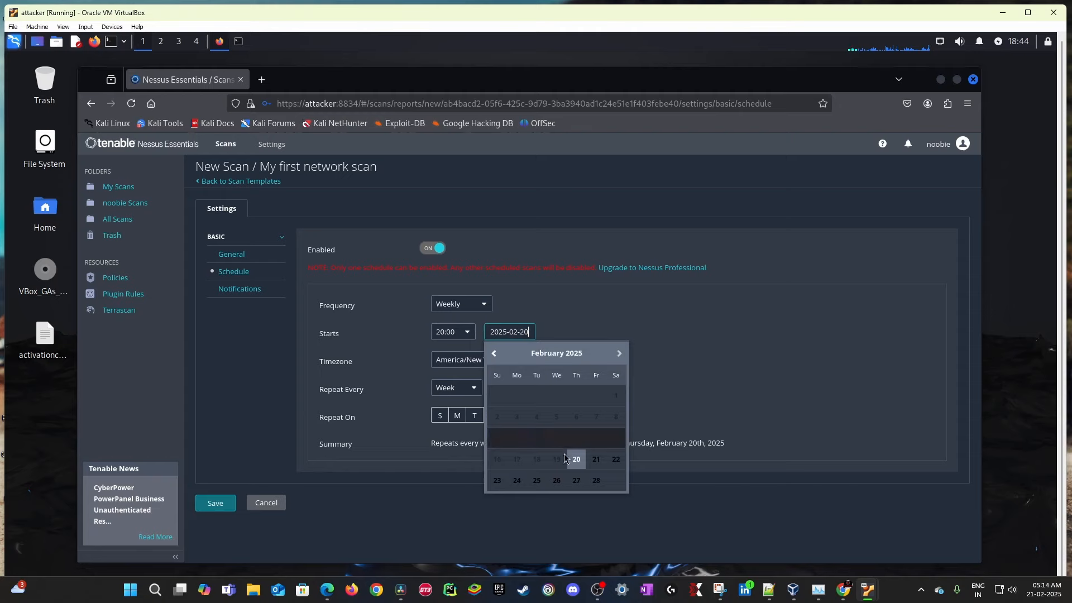
pyautogui.click(577, 481)
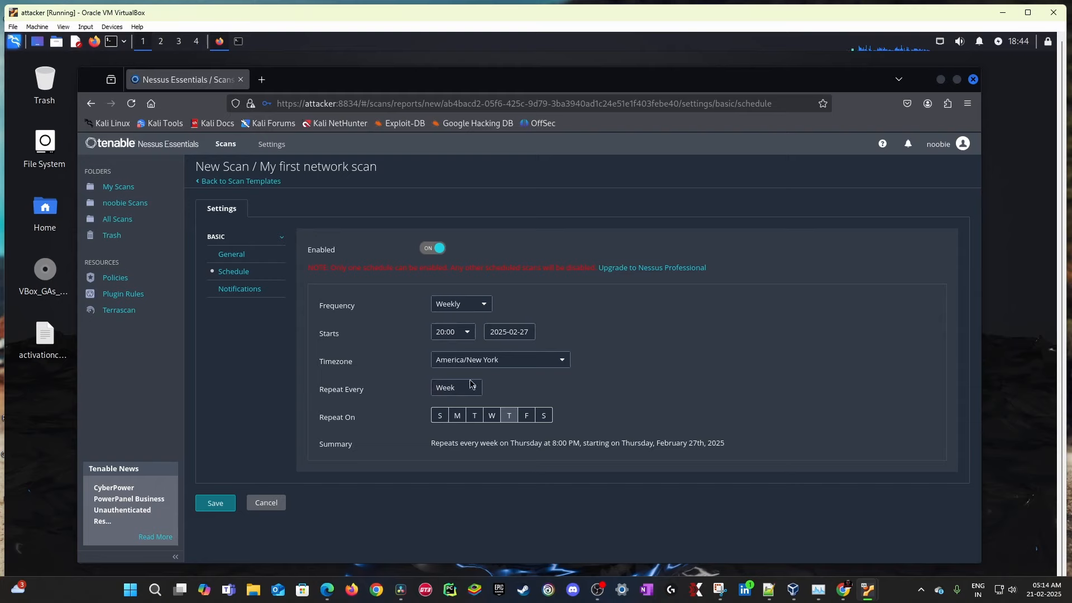
pyautogui.click(527, 332)
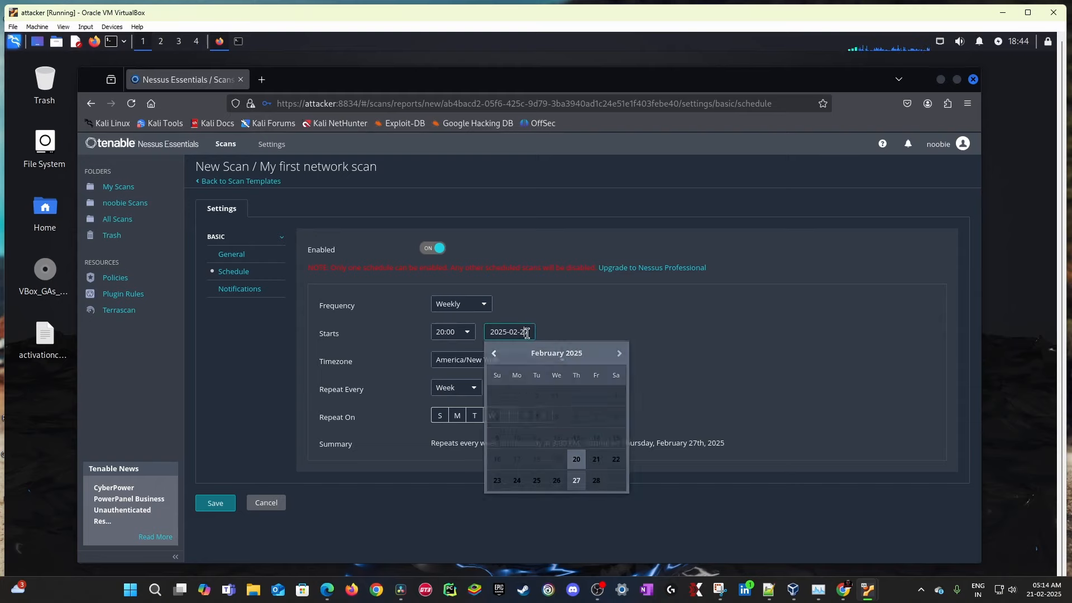
pyautogui.click(575, 457)
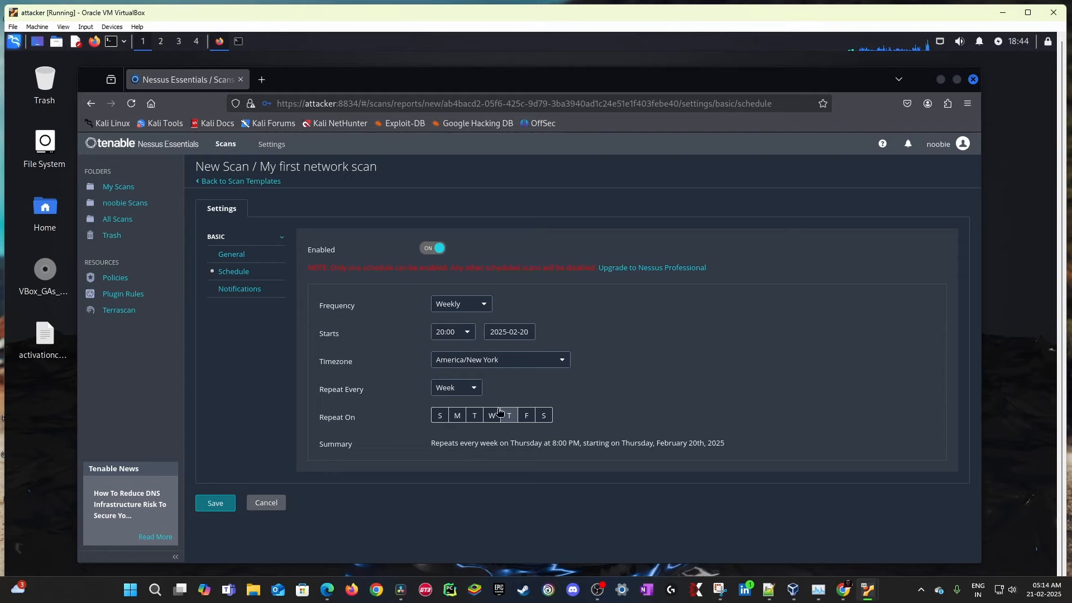
pyautogui.click(436, 249)
# Step: Review the scan's notification settings, leave the email recipients empty, and save the scan
pyautogui.click(242, 289)
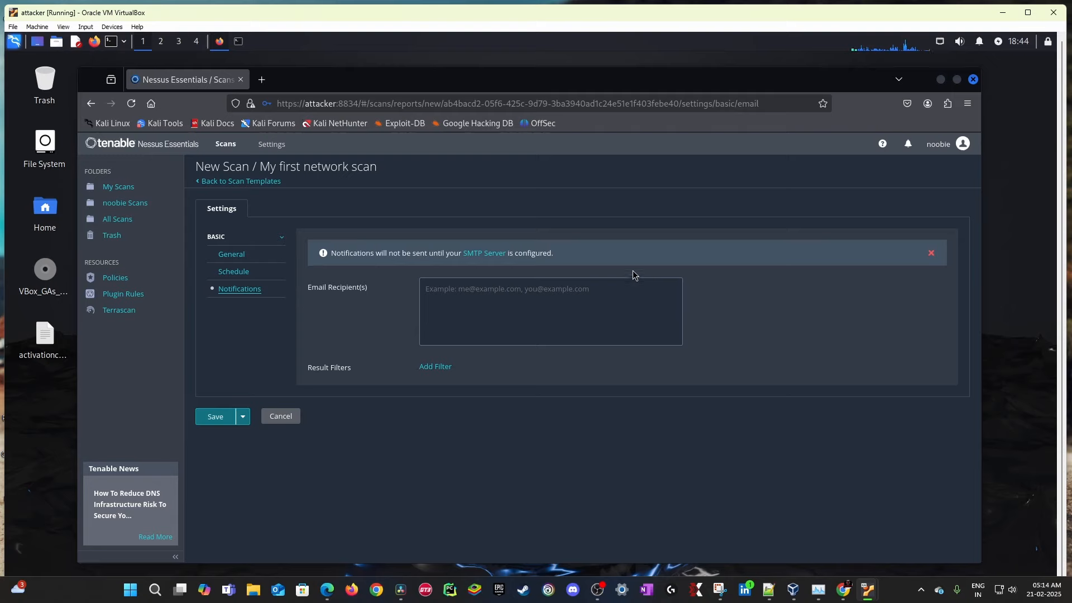
pyautogui.click(467, 300)
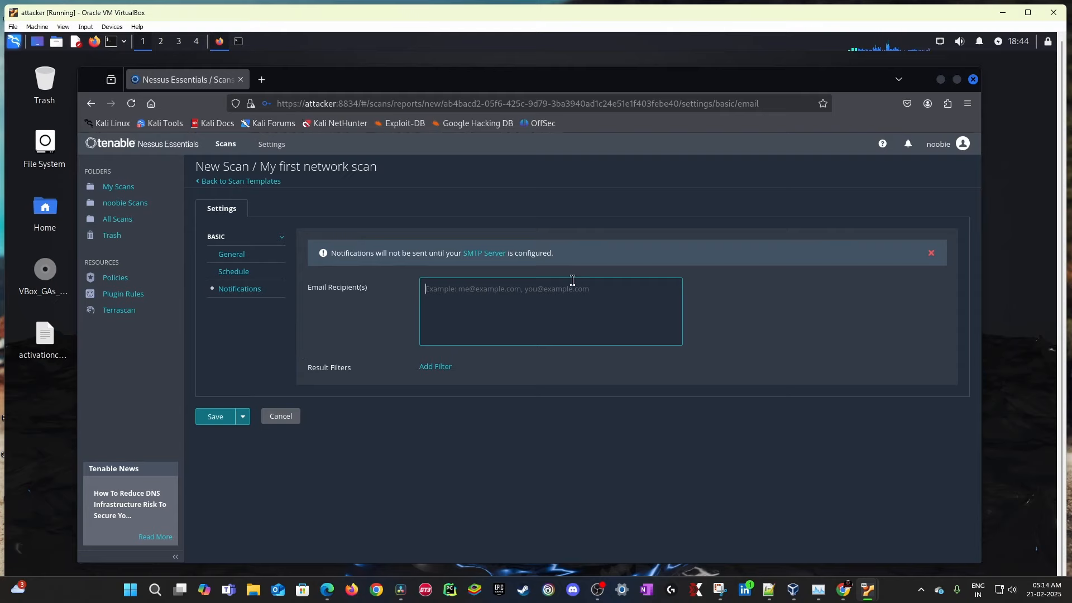
pyautogui.click(216, 417)
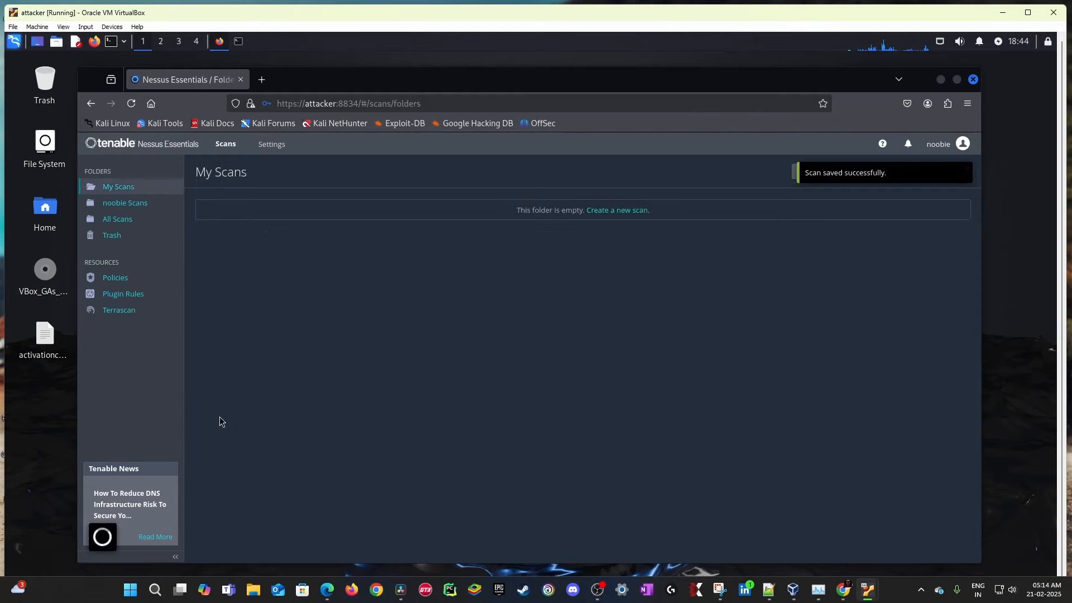
# Step: Launch "My first network scan" from the noobie Scans folder
pyautogui.click(127, 205)
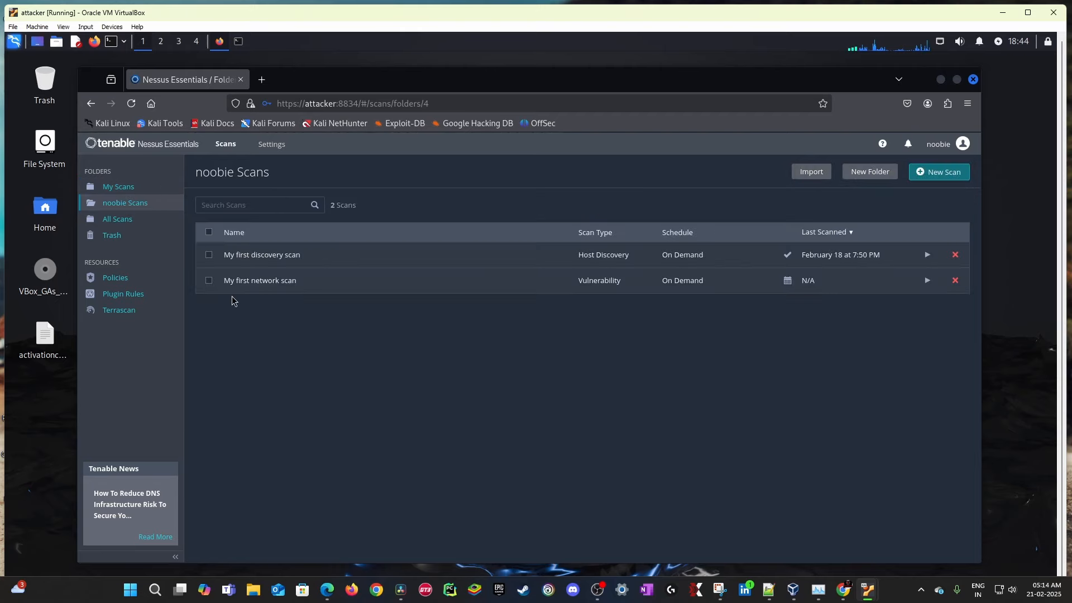
pyautogui.click(210, 281)
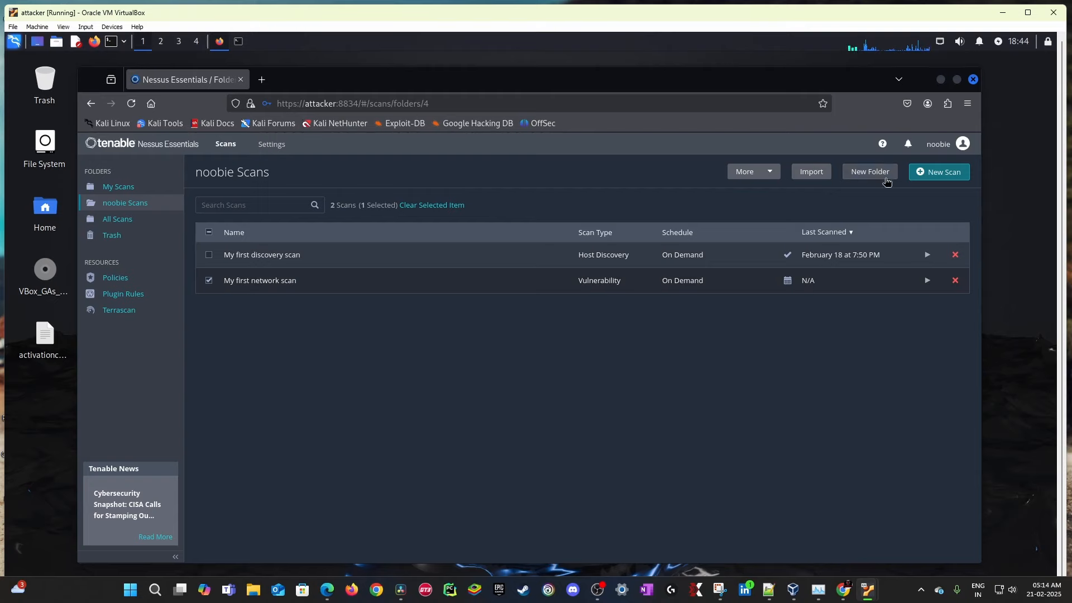
pyautogui.click(773, 174)
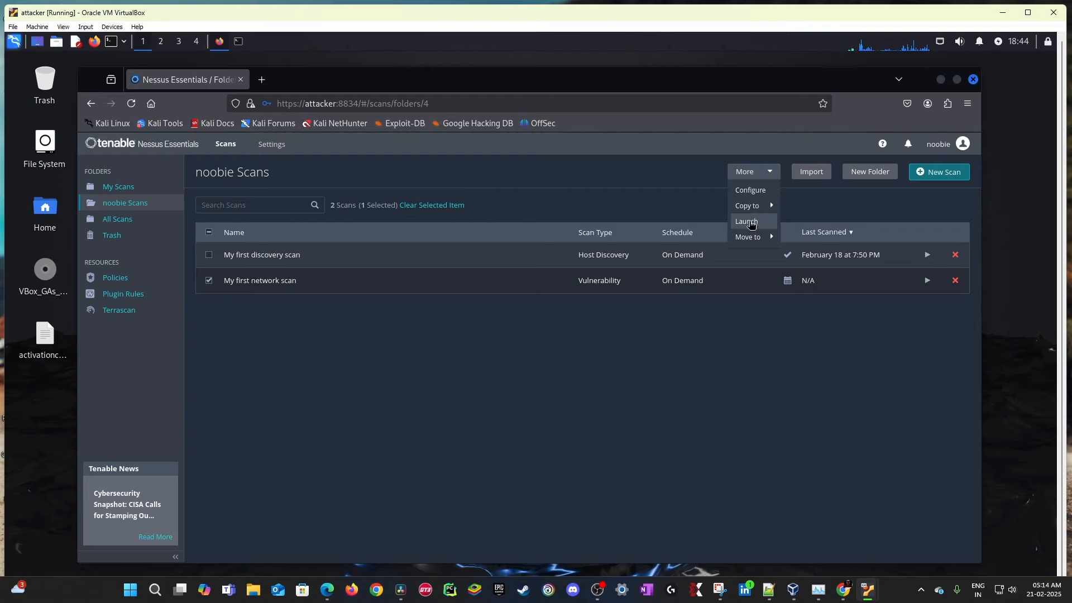
pyautogui.click(752, 229)
pyautogui.click(446, 379)
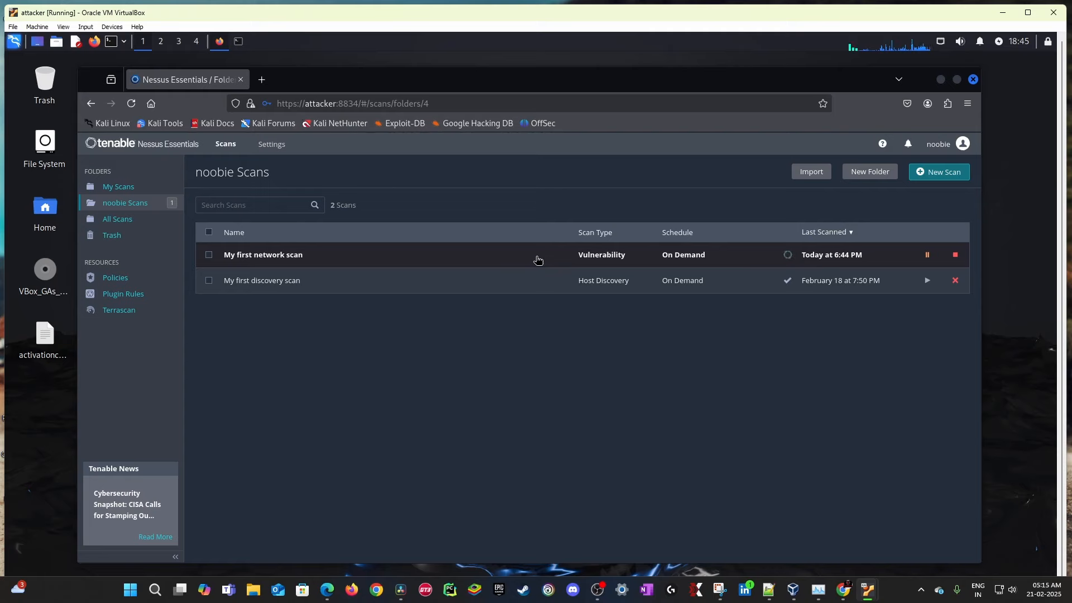
# Step: Examine the Nessus SYN scanner finding and its port output for host 10.0.2.4 in the running scan, and return to noobie Scans
pyautogui.click(538, 260)
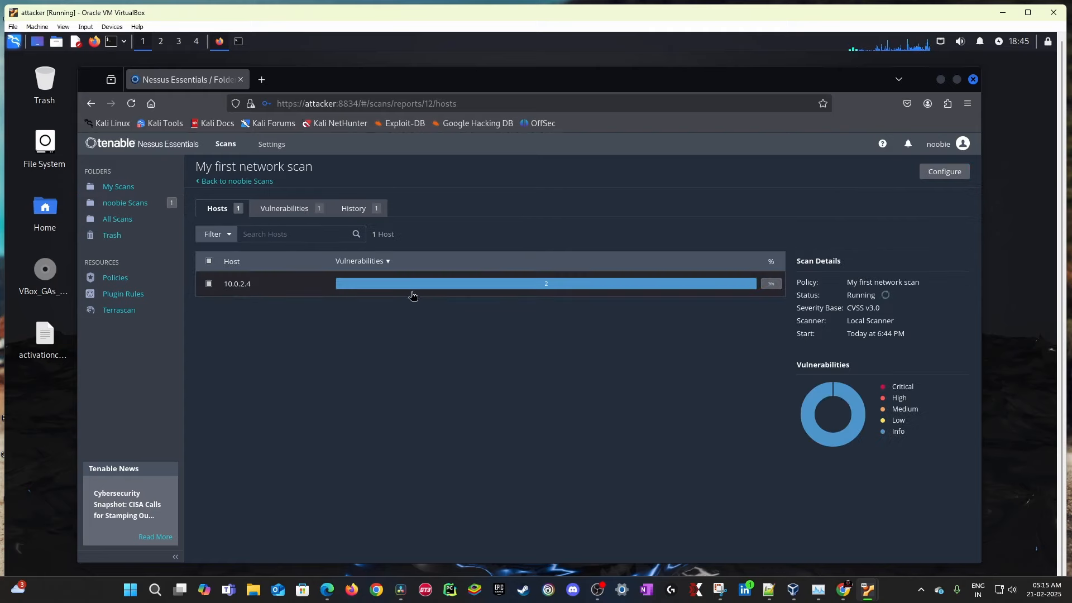
pyautogui.click(411, 295)
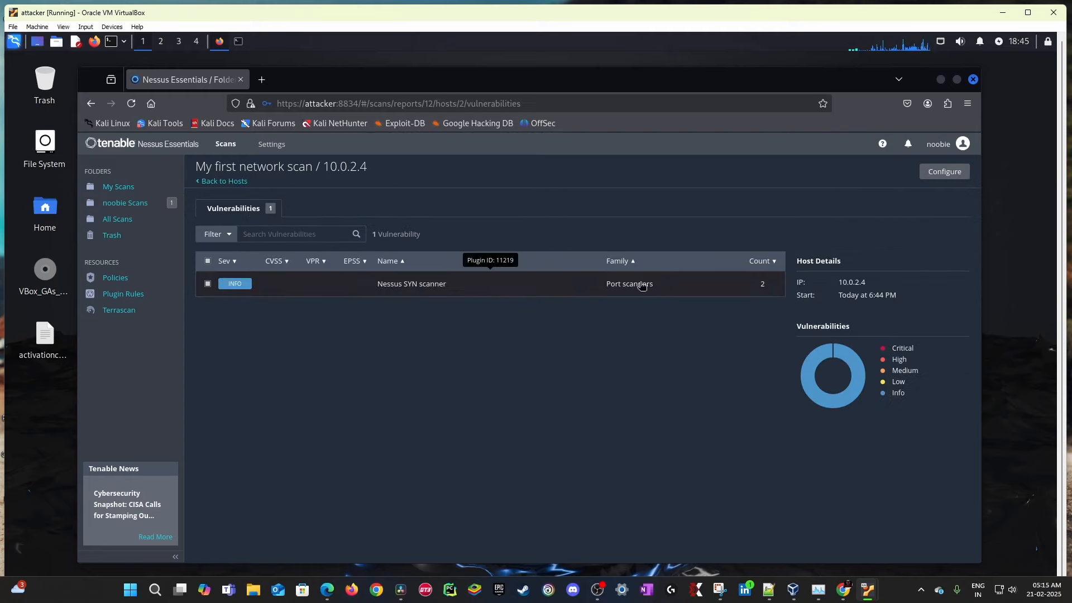
pyautogui.click(409, 289)
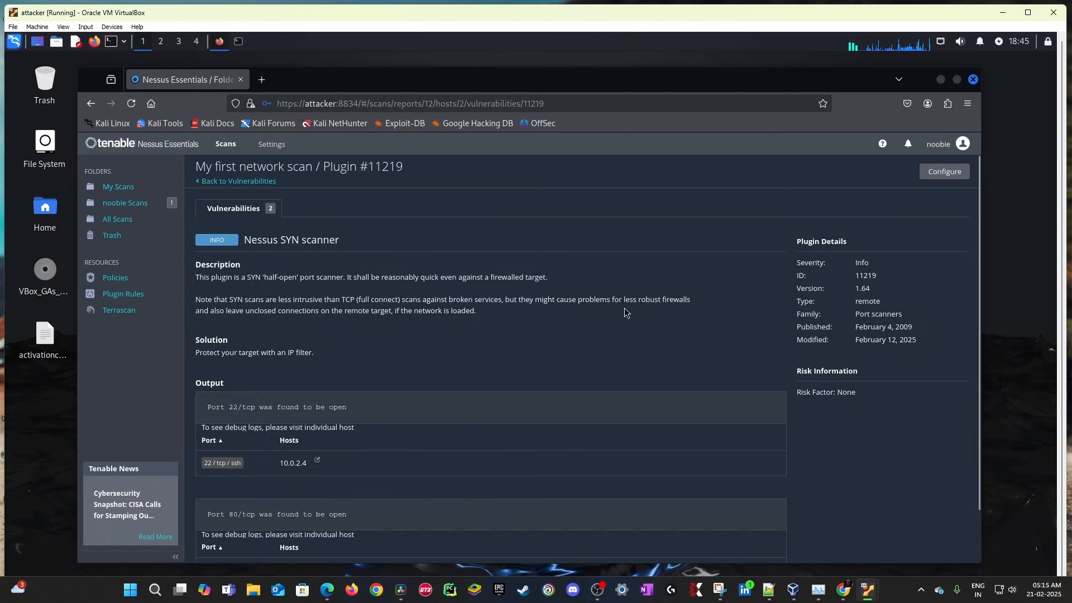
pyautogui.scroll(-2, 513, 280)
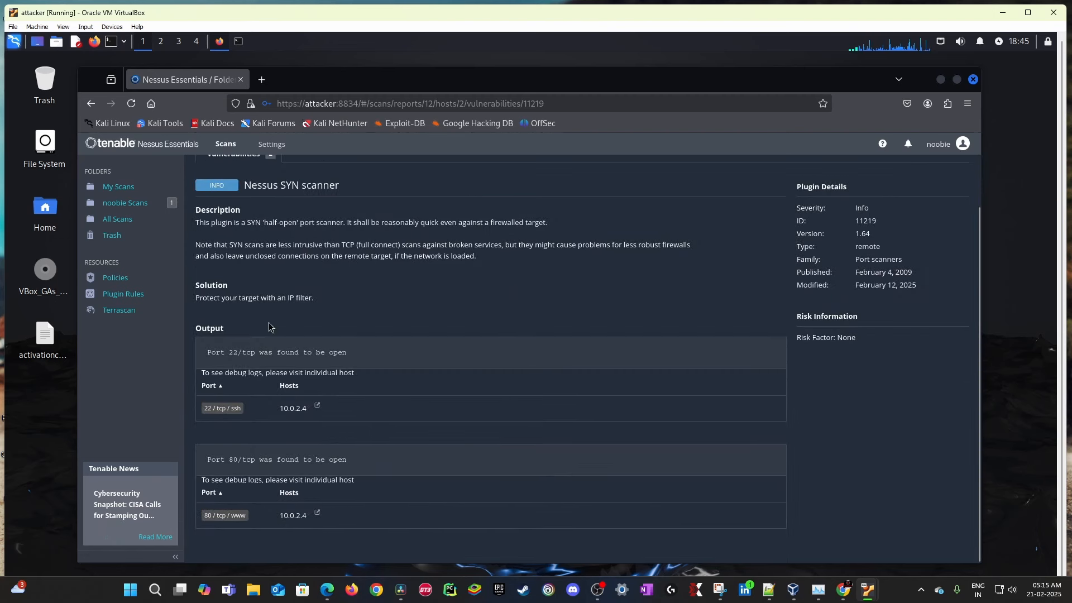
pyautogui.click(253, 442)
pyautogui.moveTo(208, 515); pyautogui.dragTo(286, 515)
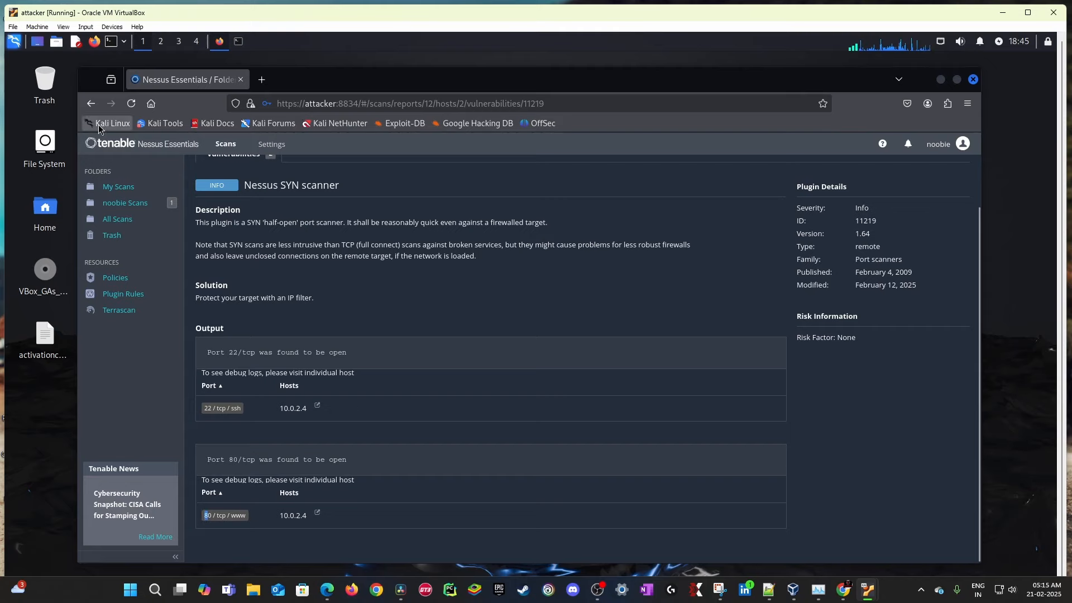
pyautogui.scroll(2, 251, 223)
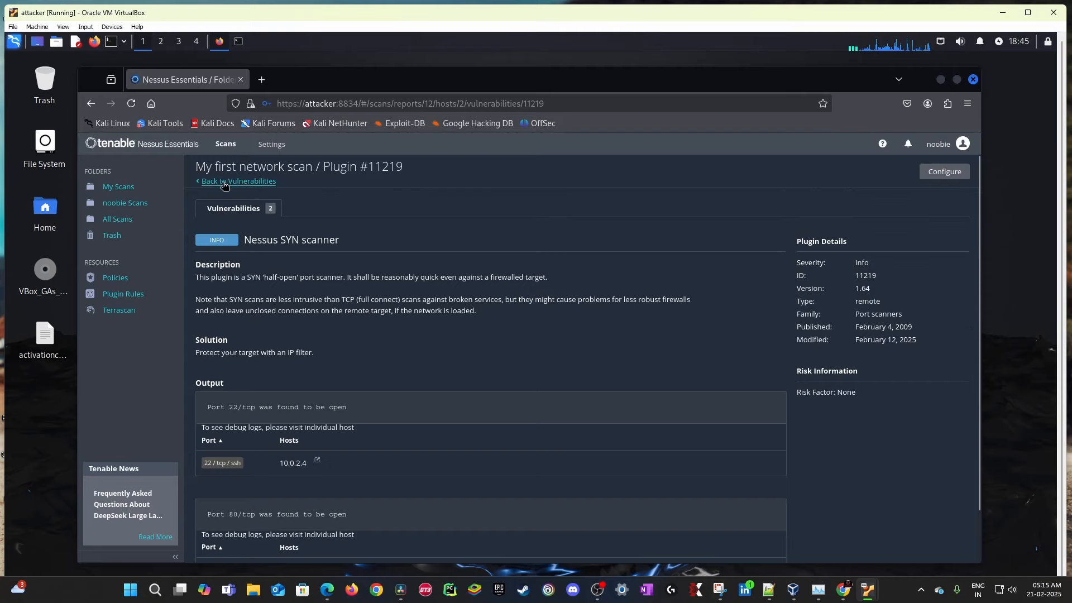
pyautogui.click(224, 181)
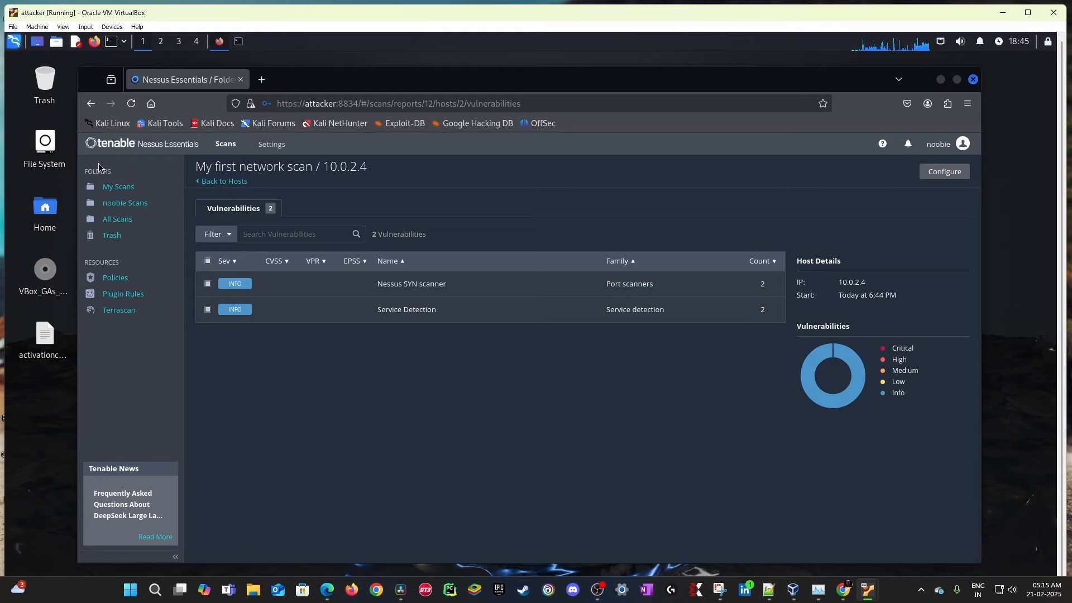
pyautogui.click(212, 182)
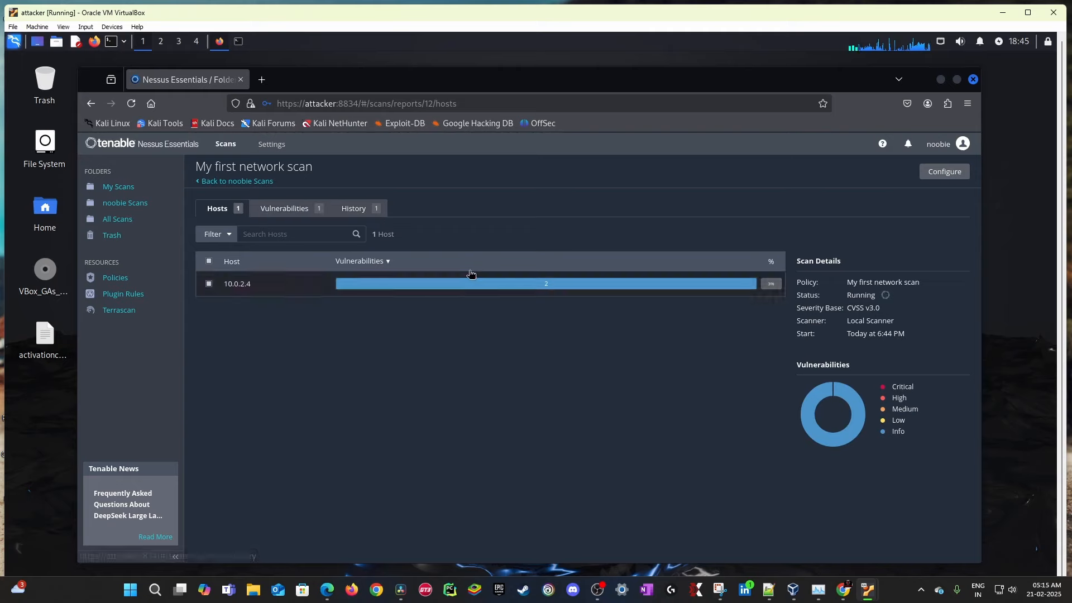
pyautogui.click(211, 182)
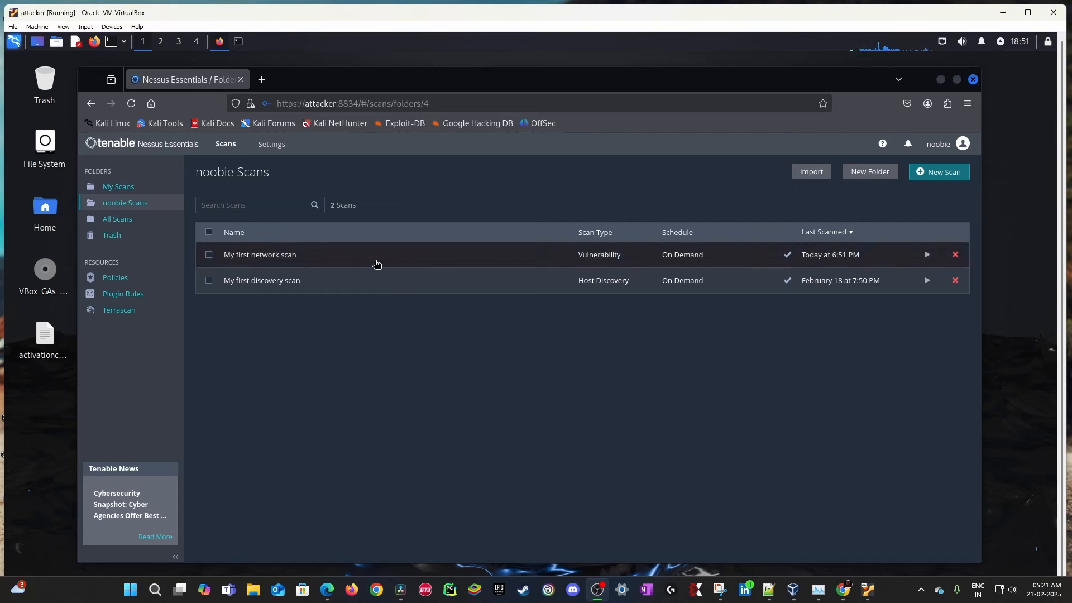
# Step: Open the completed "My first network scan" results for host 10.0.2.4 and look through its full vulnerability list
pyautogui.click(377, 264)
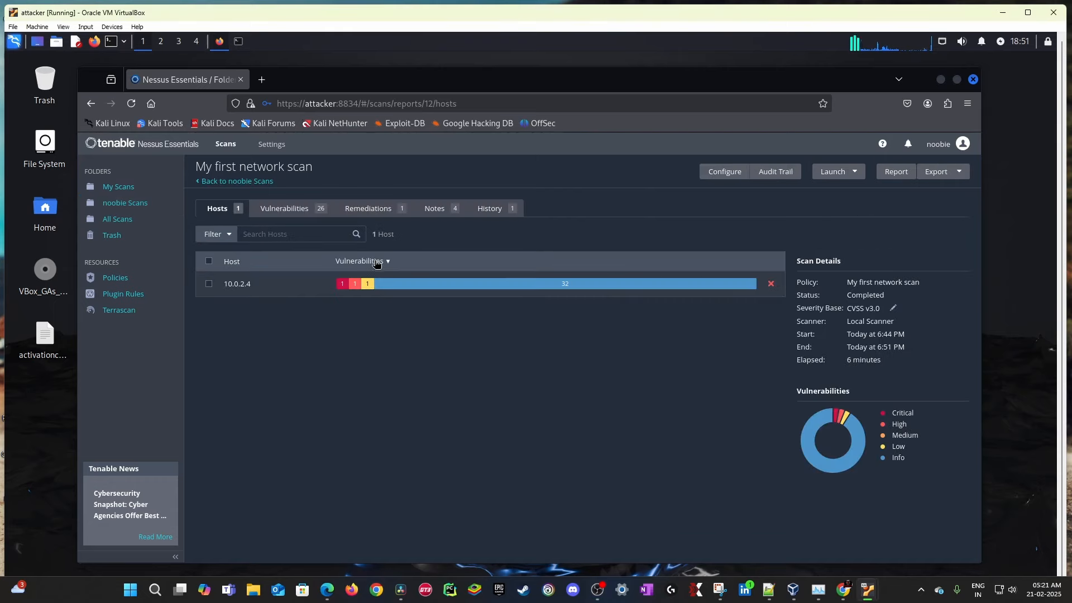
pyautogui.click(415, 288)
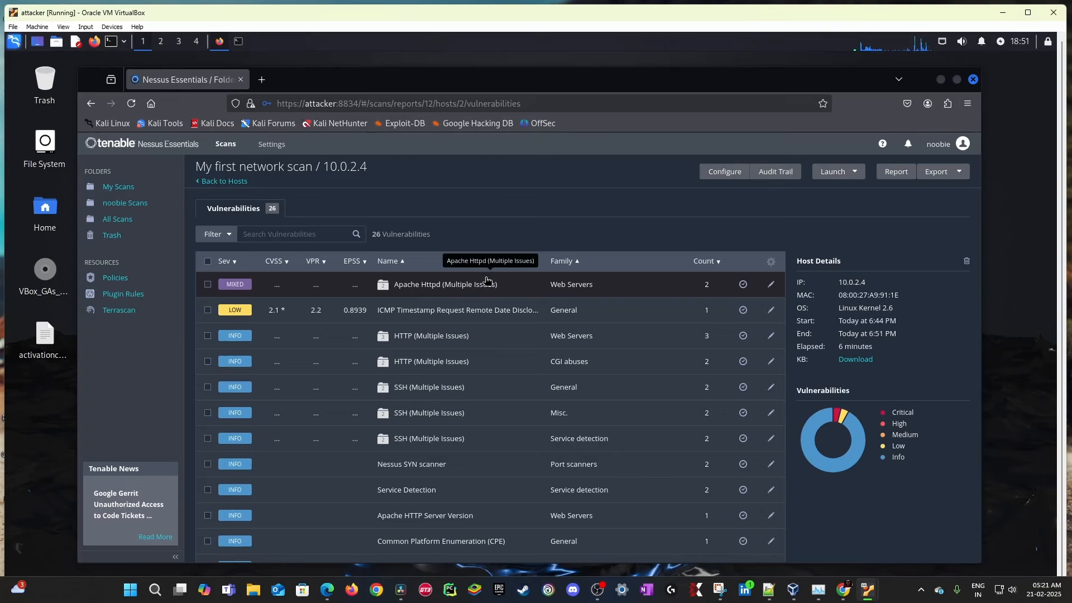
pyautogui.scroll(-7, 416, 391)
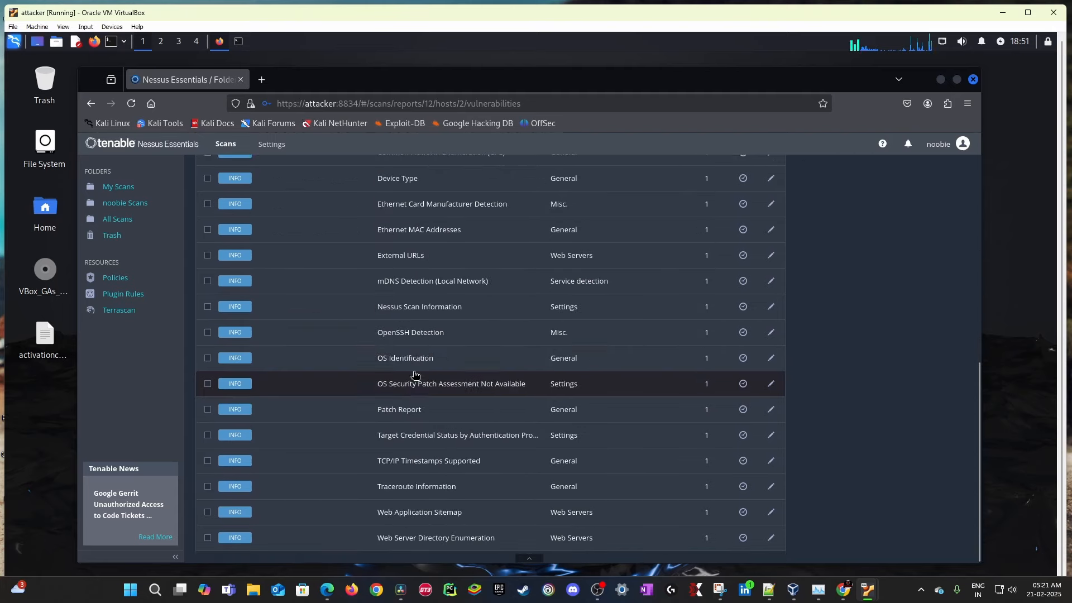
pyautogui.scroll(8, 393, 353)
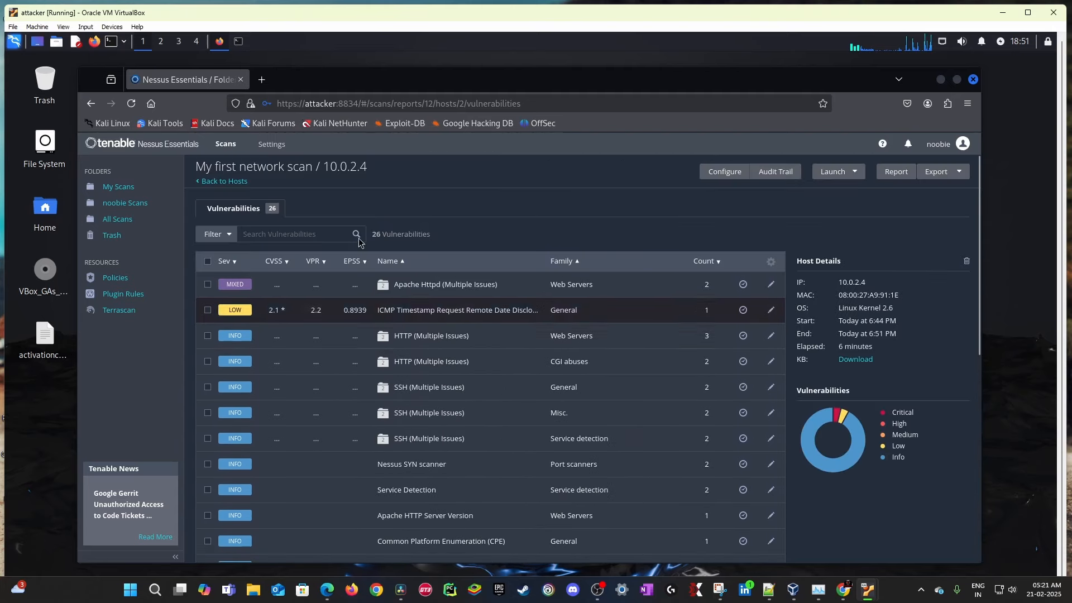
# Step: Examine the Web Server Directory Enumeration finding and its discovered directories in the host's vulnerability list, and return to the list
pyautogui.scroll(-7, 531, 268)
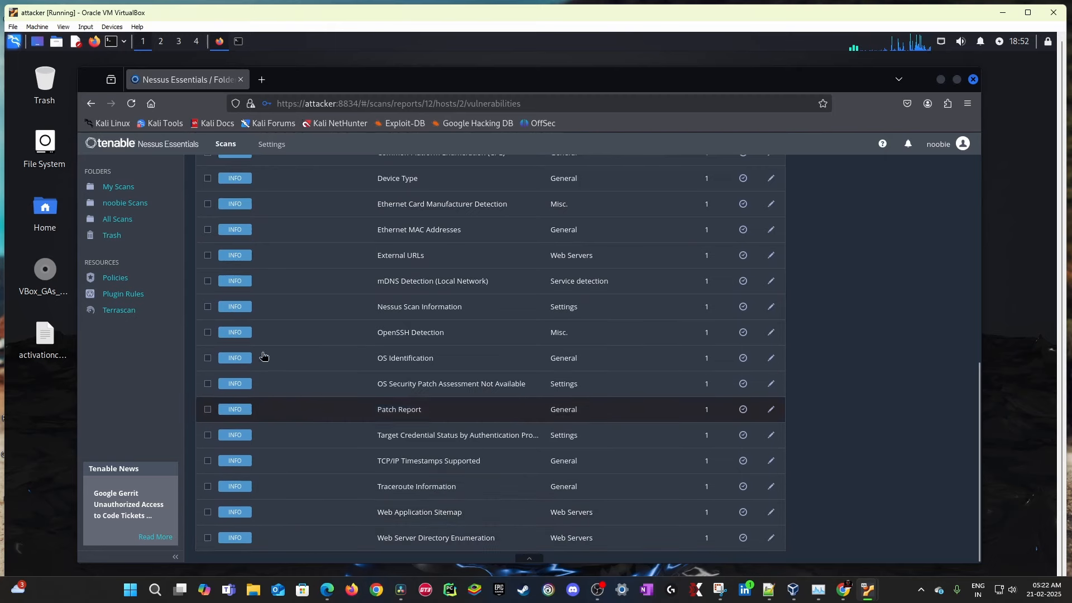
pyautogui.scroll(3, 310, 341)
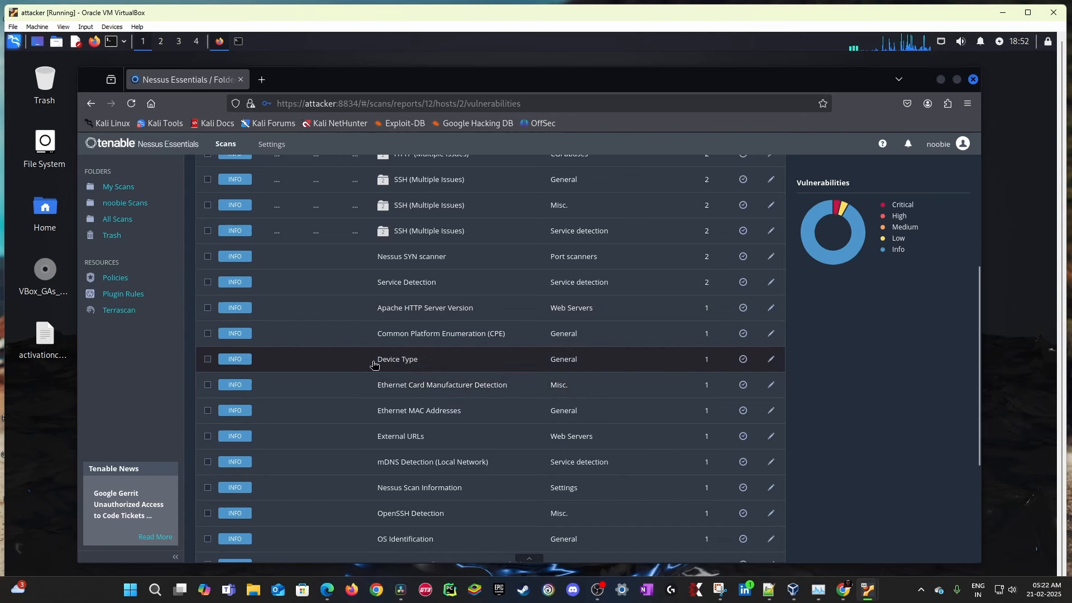
pyautogui.scroll(2, 346, 344)
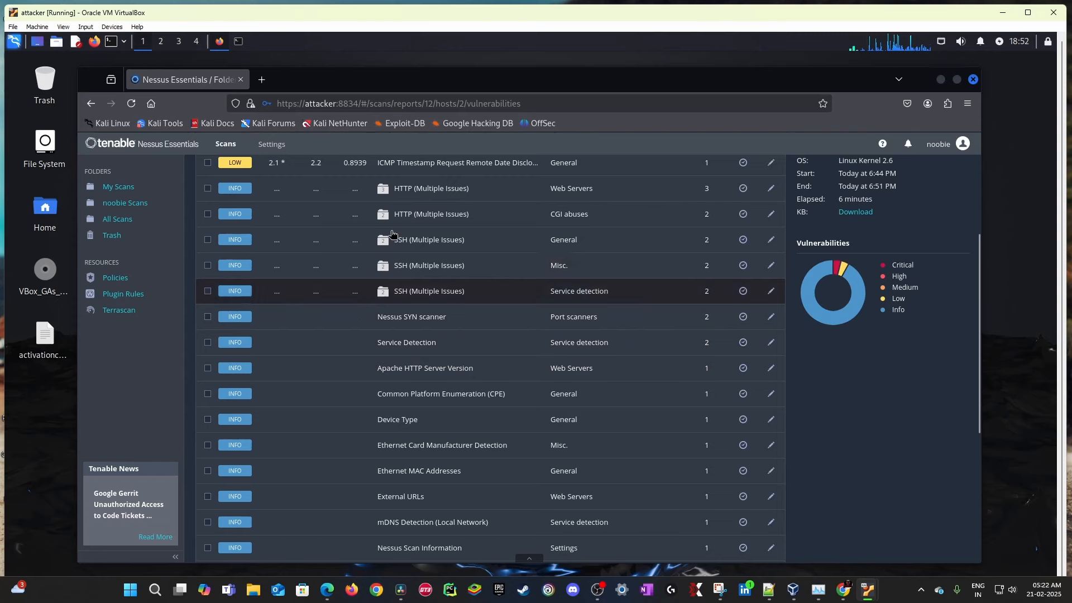
pyautogui.scroll(1, 348, 278)
pyautogui.scroll(2, 348, 279)
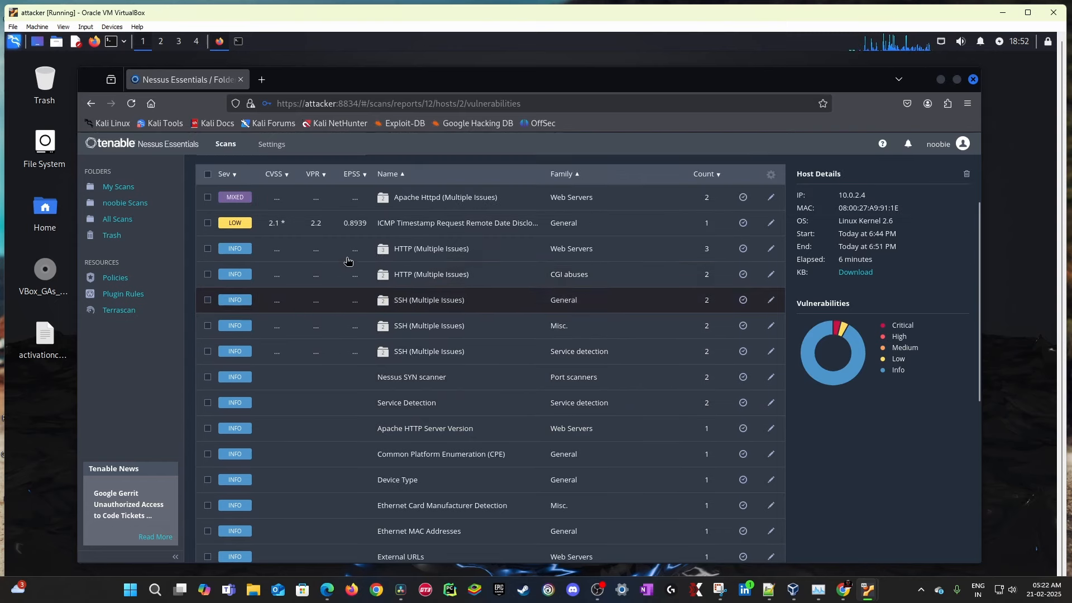
pyautogui.scroll(-10, 347, 313)
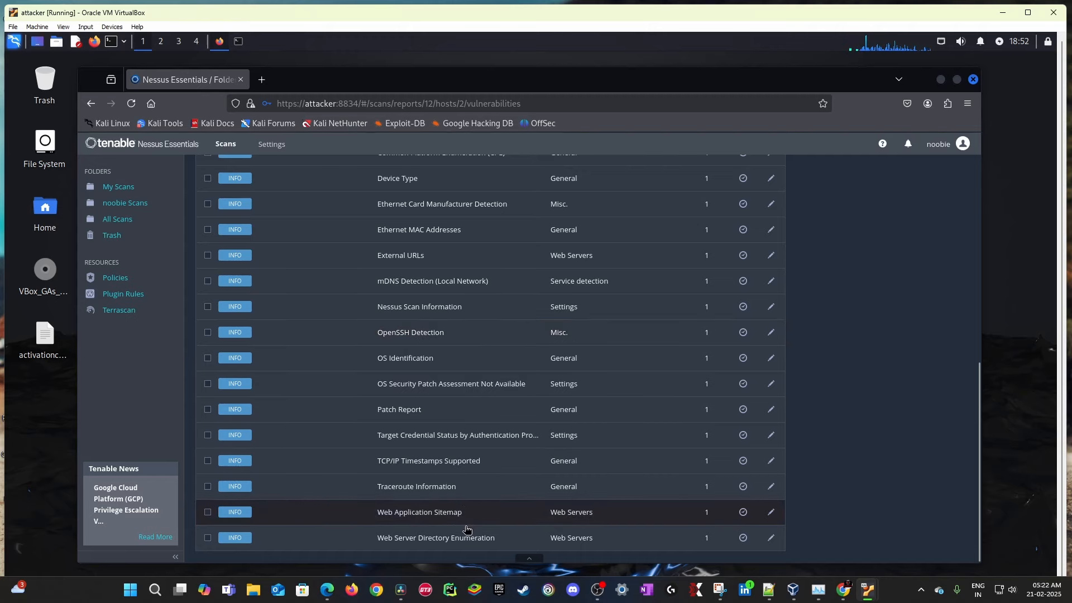
pyautogui.click(415, 539)
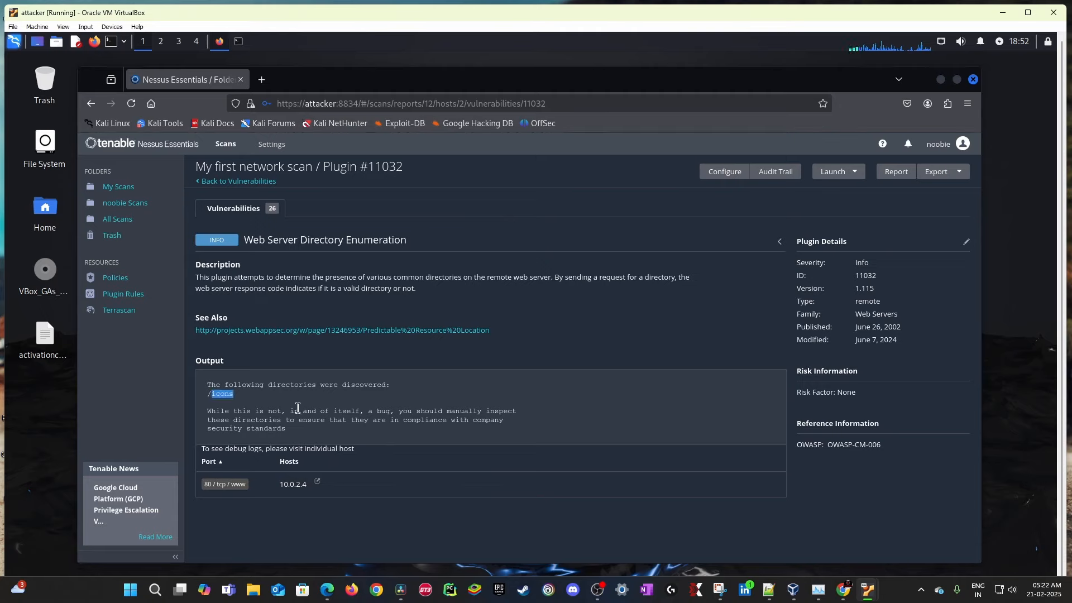
pyautogui.click(271, 393)
pyautogui.moveTo(297, 237); pyautogui.dragTo(406, 240)
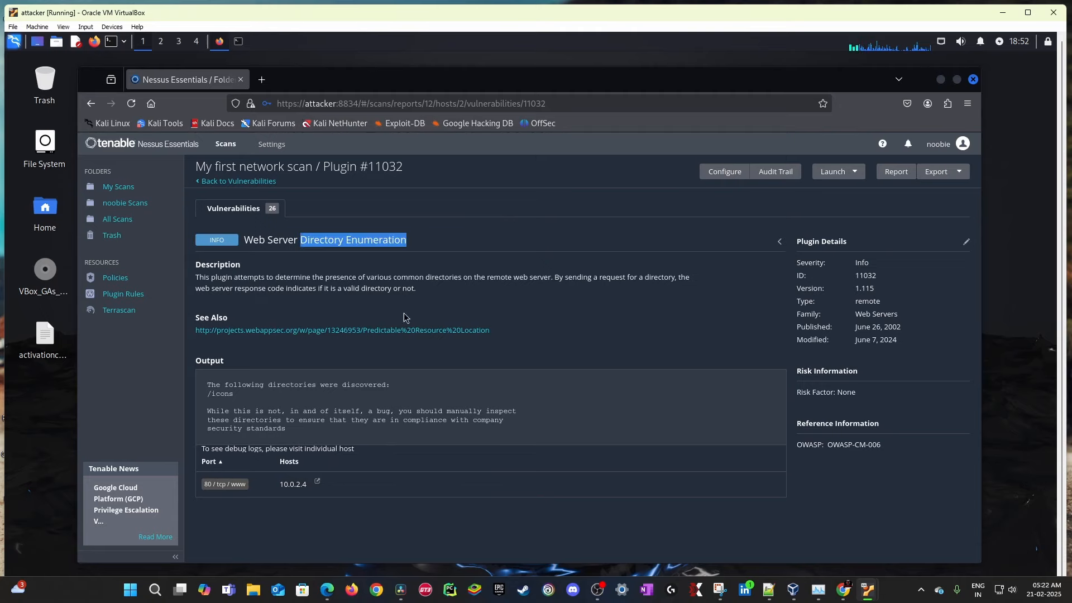
pyautogui.moveTo(207, 394); pyautogui.dragTo(312, 401)
pyautogui.moveTo(297, 238); pyautogui.dragTo(406, 241)
pyautogui.click(223, 181)
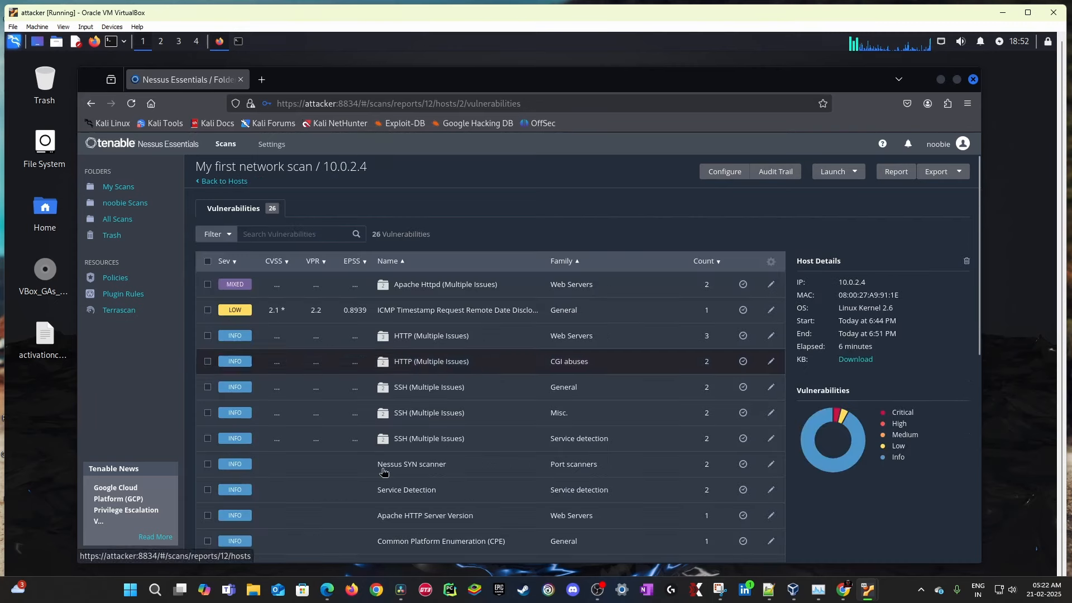
# Step: Check the Apache HTTP Server Version output and the Service Detection ports for host 10.0.2.4, returning to the vulnerability list after each
pyautogui.click(368, 526)
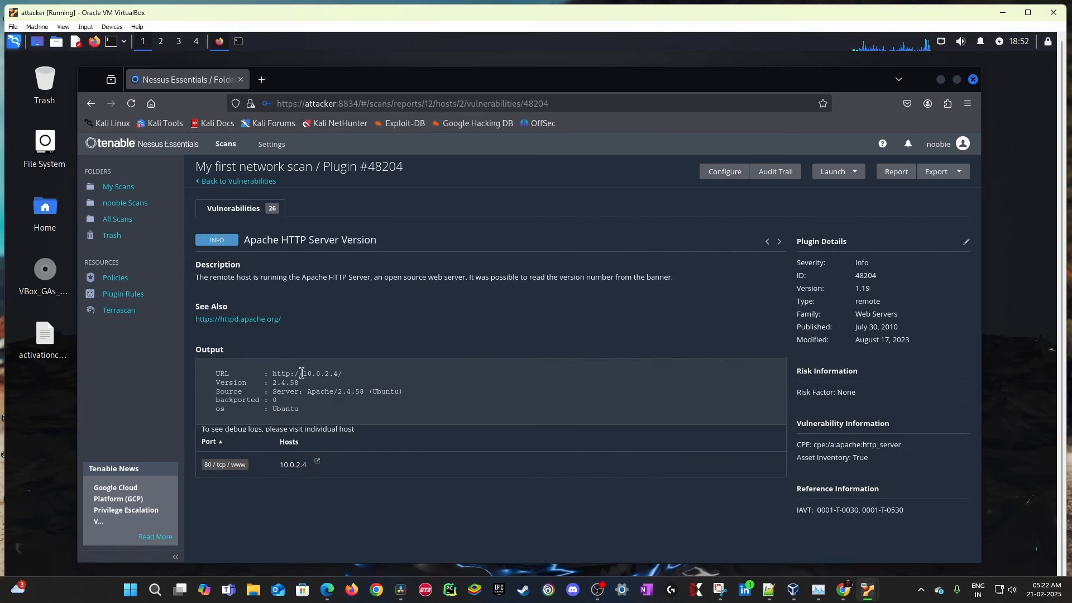
pyautogui.moveTo(307, 391); pyautogui.dragTo(403, 391)
pyautogui.click(223, 181)
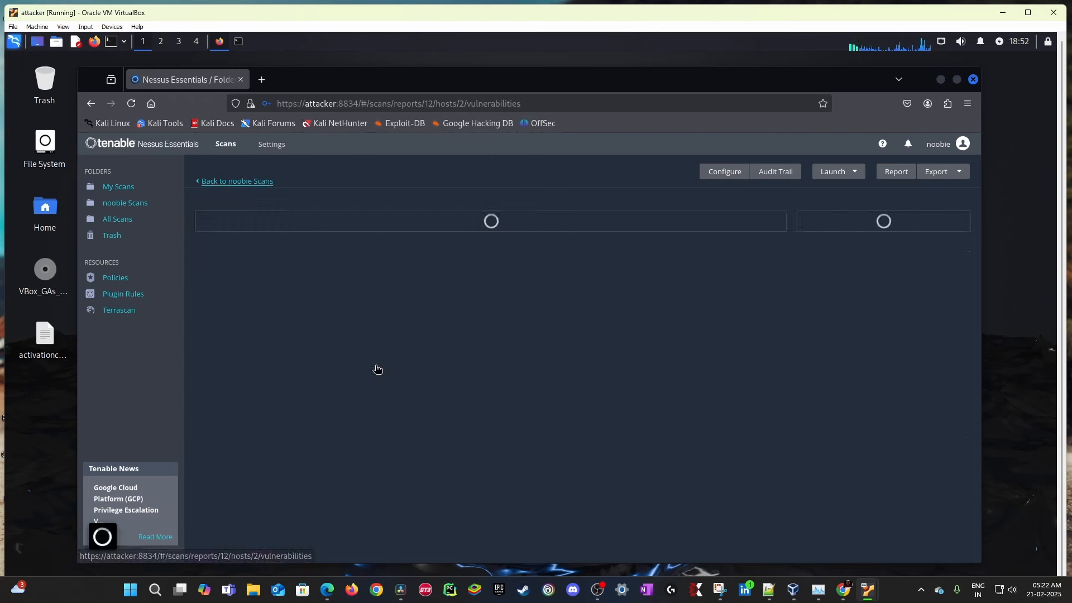
pyautogui.click(390, 486)
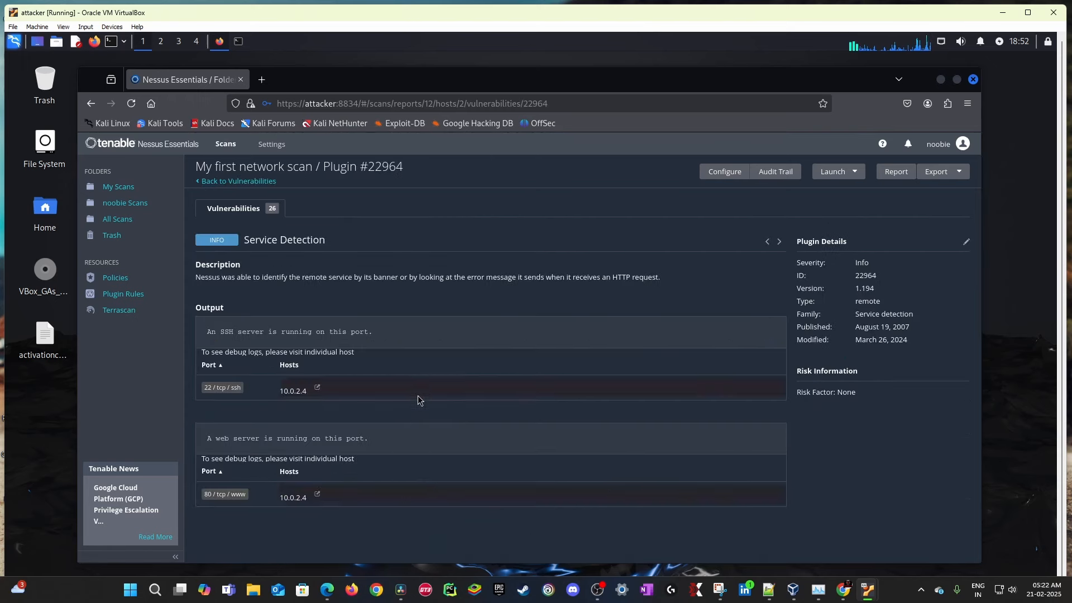
pyautogui.click(223, 181)
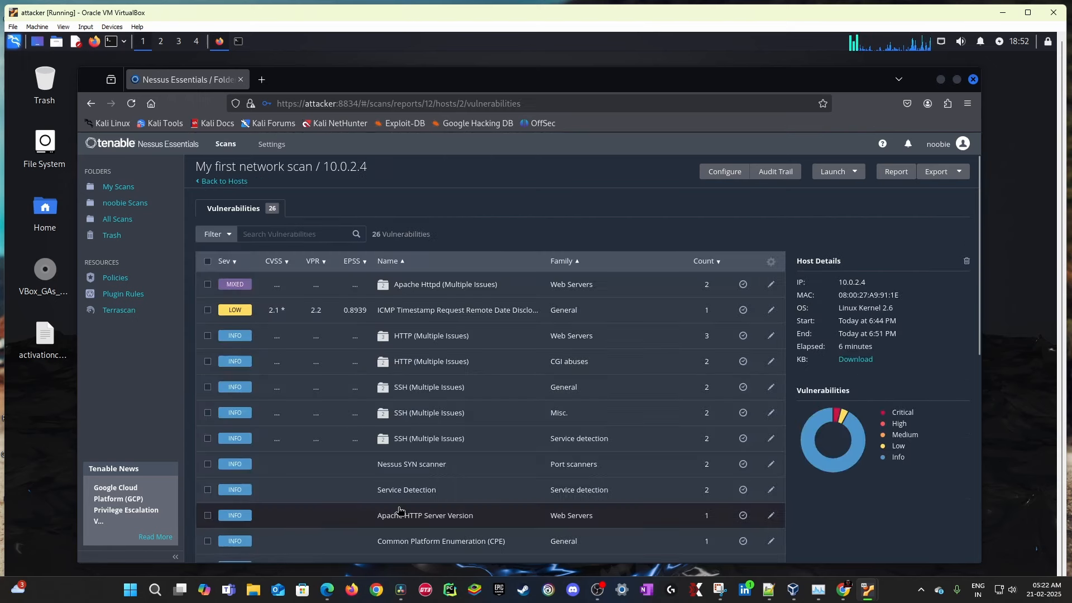
# Step: View the issues grouped under SSH (Multiple Issues) for the Service detection and Misc. families, and return to the vulnerability list
pyautogui.click(447, 445)
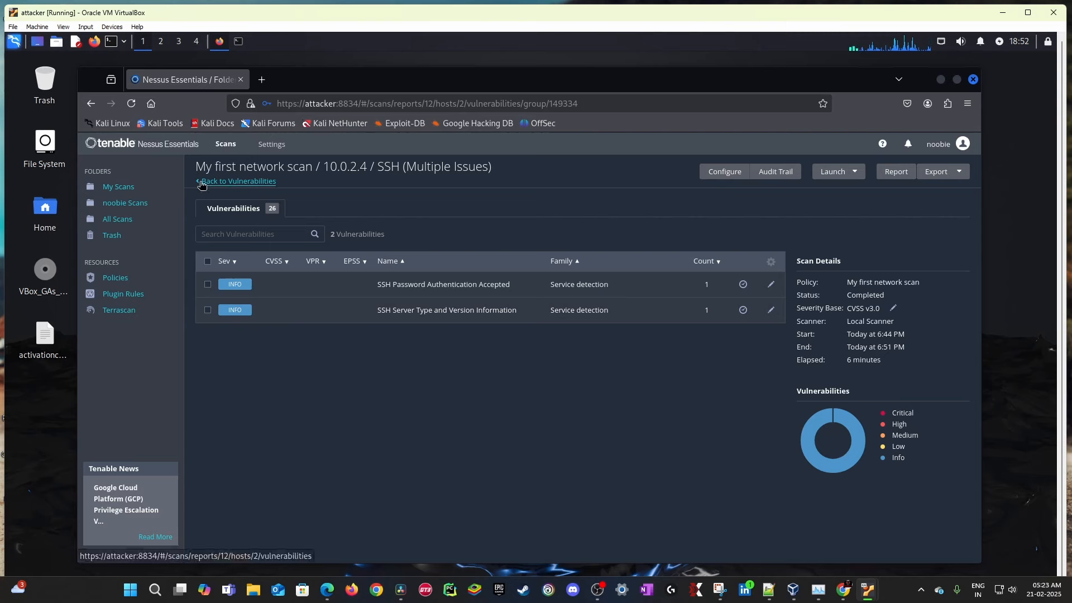
pyautogui.click(236, 181)
pyautogui.click(435, 413)
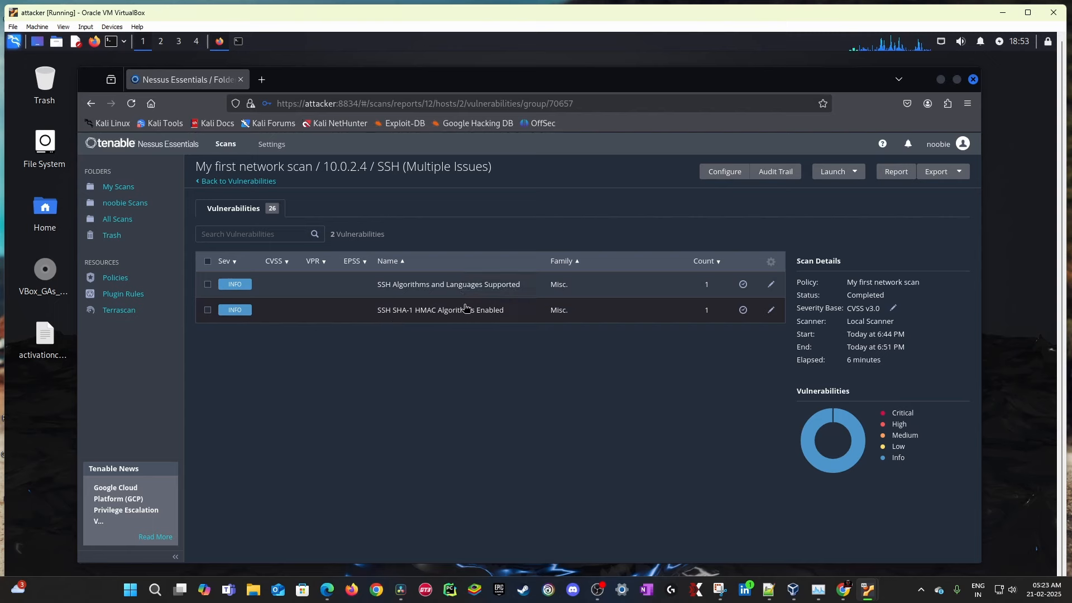
pyautogui.click(213, 181)
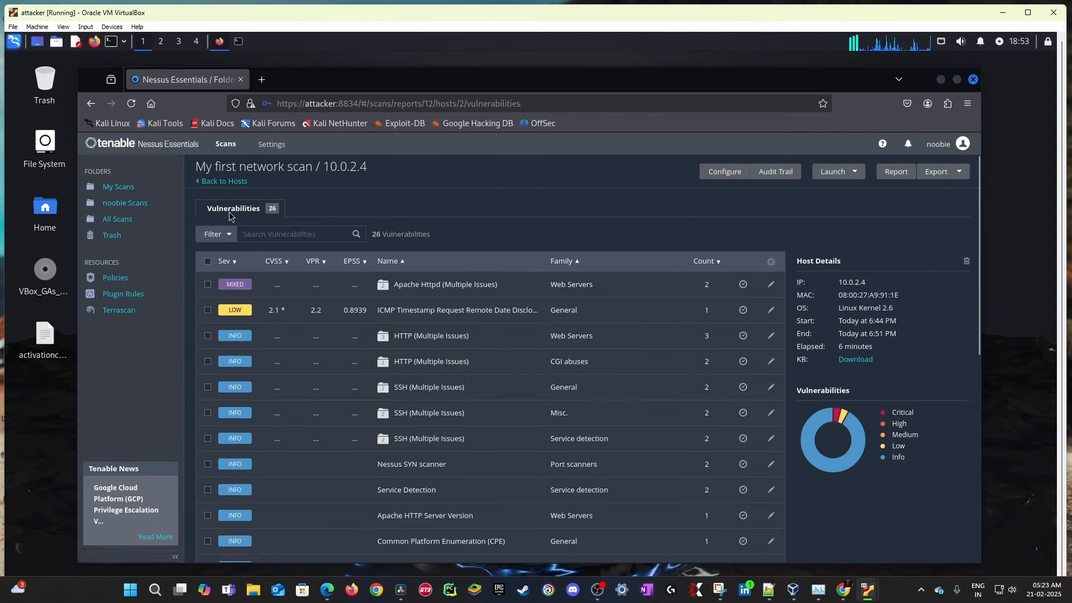
# Step: Examine the Backported Security Patch Detection (SSH) finding and its output in the General family's SSH group, and return to the vulnerability list
pyautogui.click(427, 387)
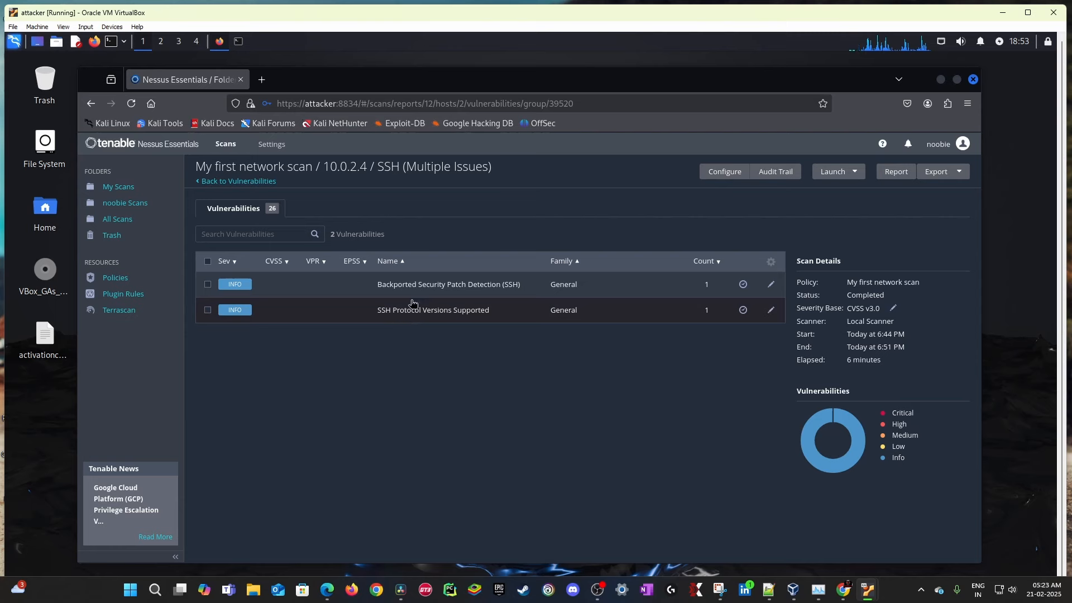
pyautogui.click(474, 289)
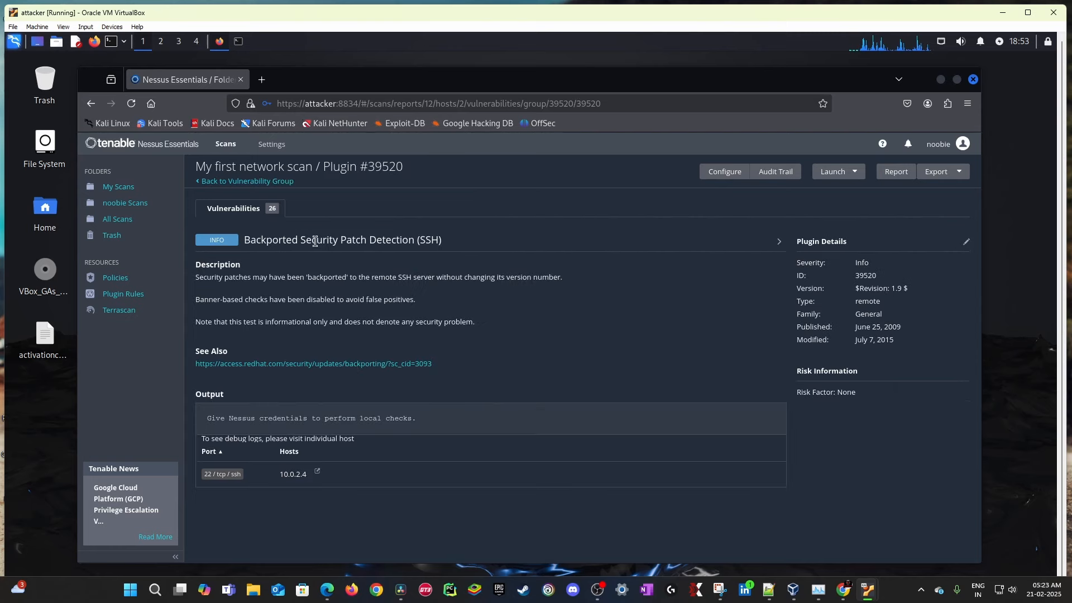
pyautogui.moveTo(315, 241); pyautogui.dragTo(399, 241)
pyautogui.moveTo(312, 418); pyautogui.dragTo(386, 418)
pyautogui.click(258, 418)
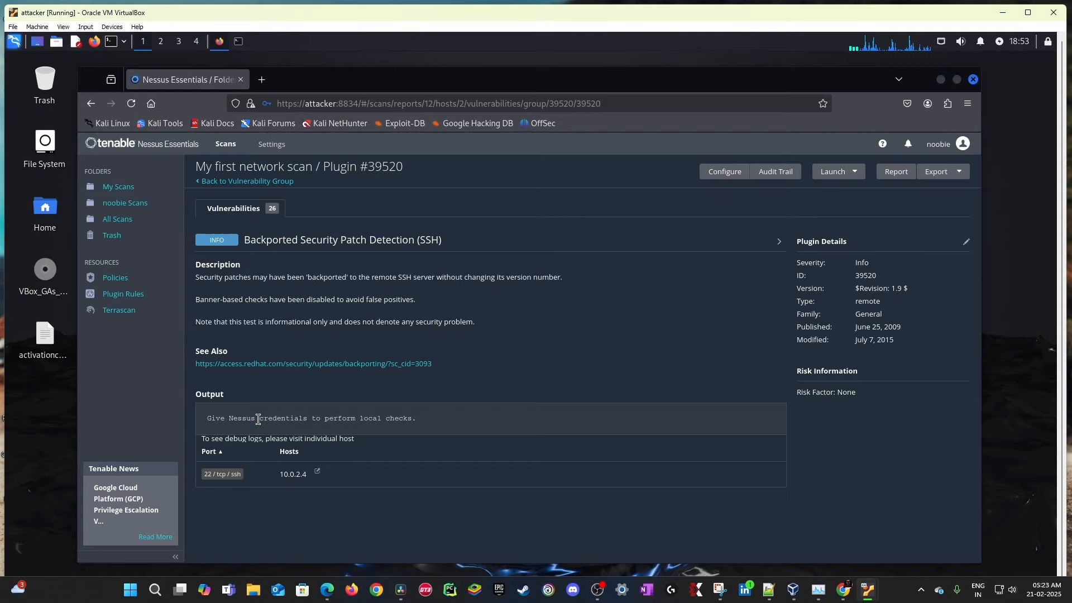
pyautogui.tripleClick(213, 419)
pyautogui.moveTo(450, 421); pyautogui.dragTo(203, 421)
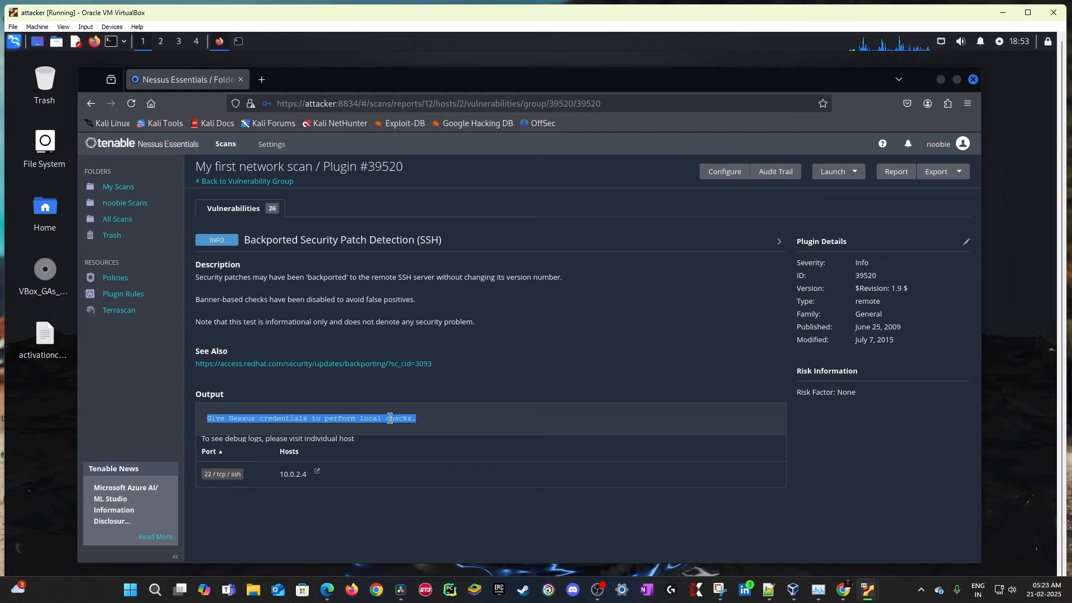
pyautogui.click(490, 428)
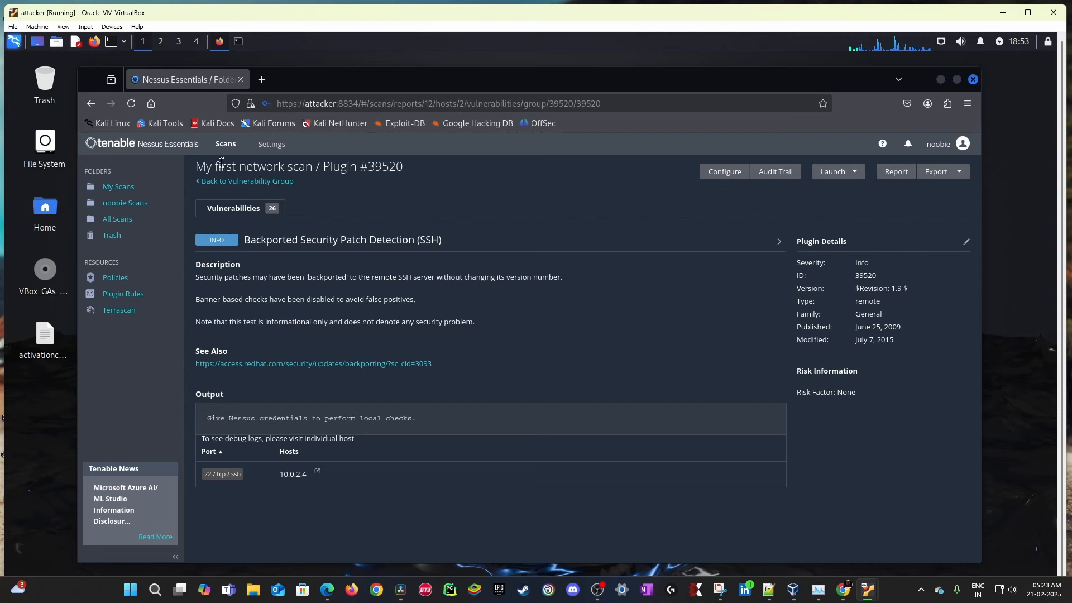
pyautogui.click(227, 182)
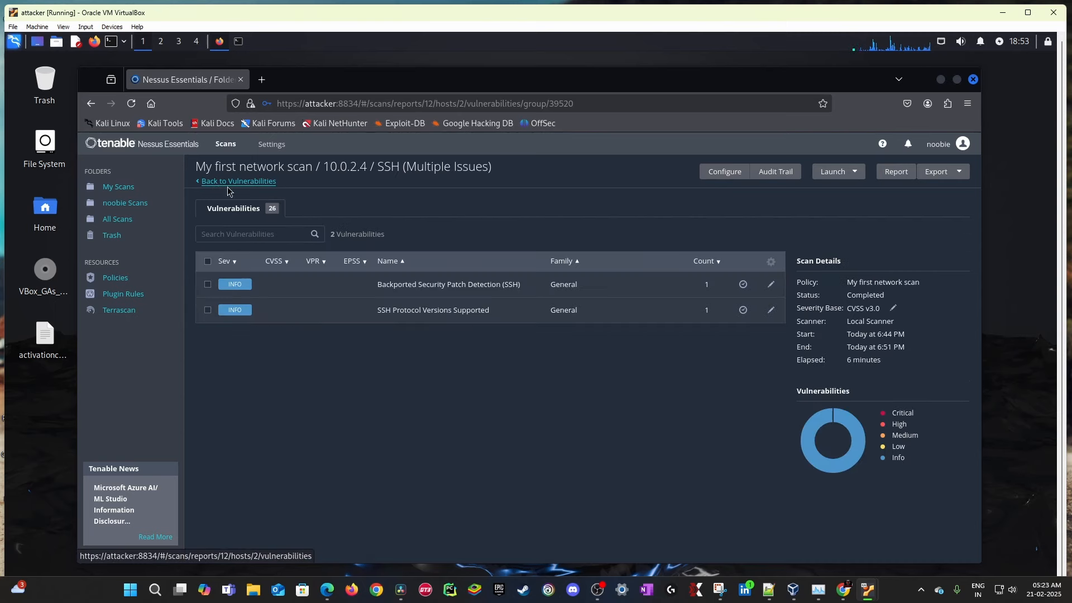
pyautogui.click(219, 182)
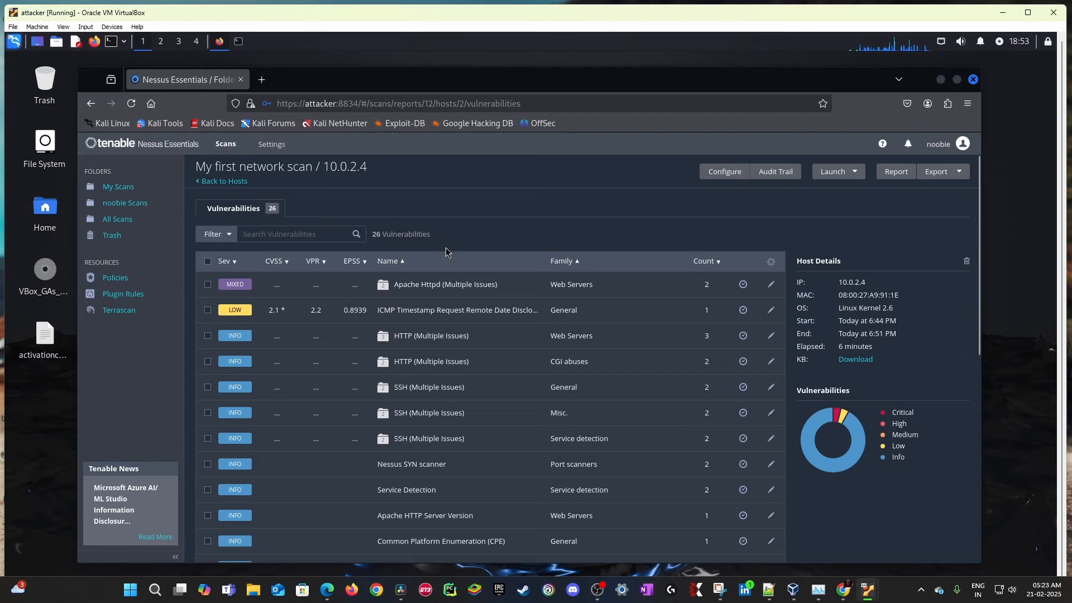
# Step: Examine the Content-Security-Policy frame-ancestors finding and its output in the CGI abuses HTTP group, and return to the group
pyautogui.click(435, 368)
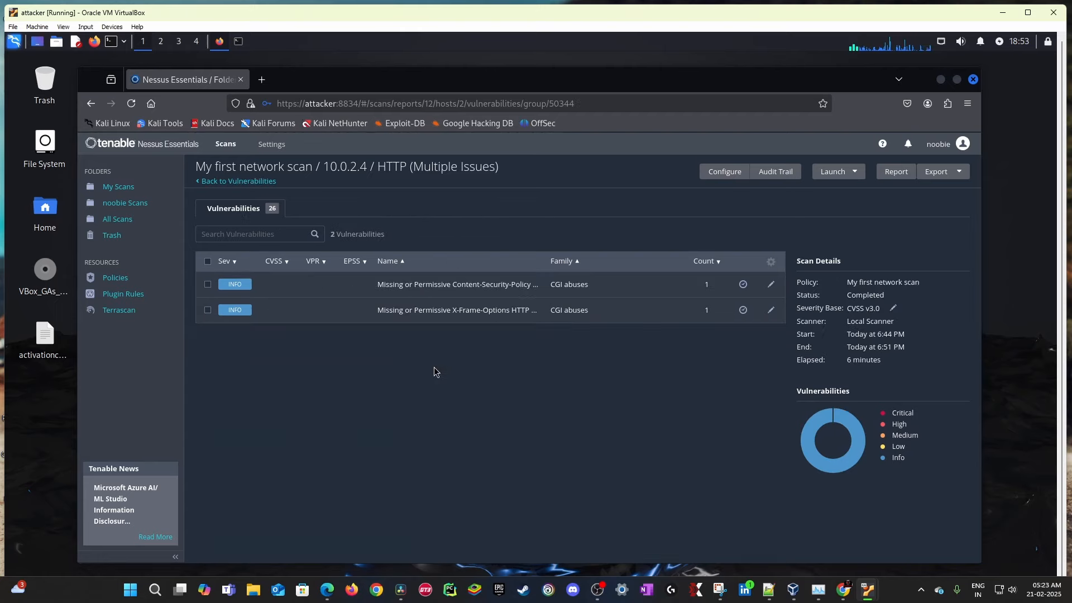
pyautogui.click(458, 285)
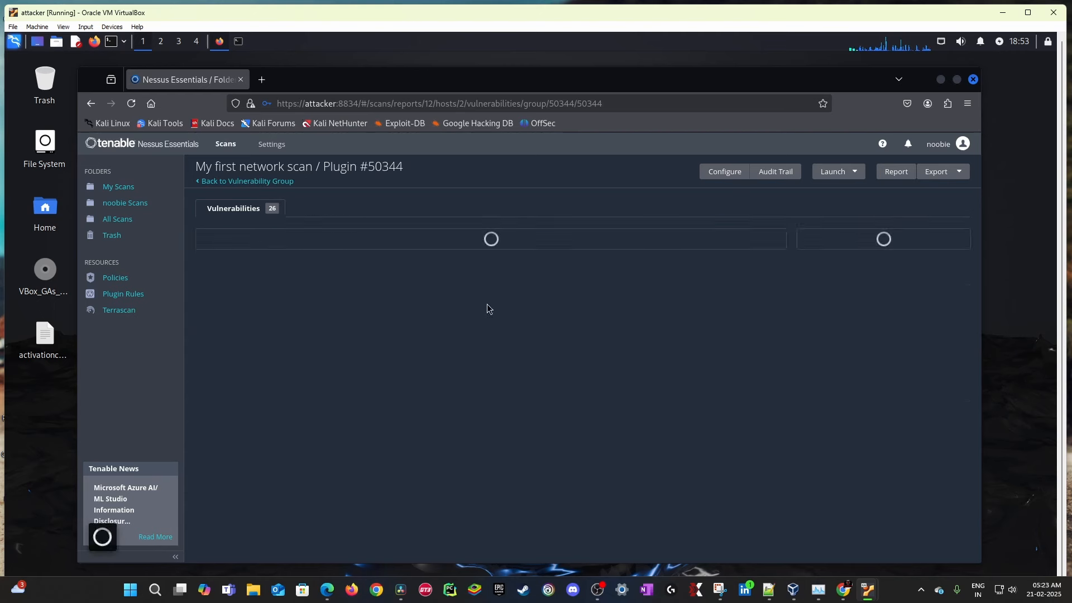
pyautogui.moveTo(385, 240); pyautogui.dragTo(535, 240)
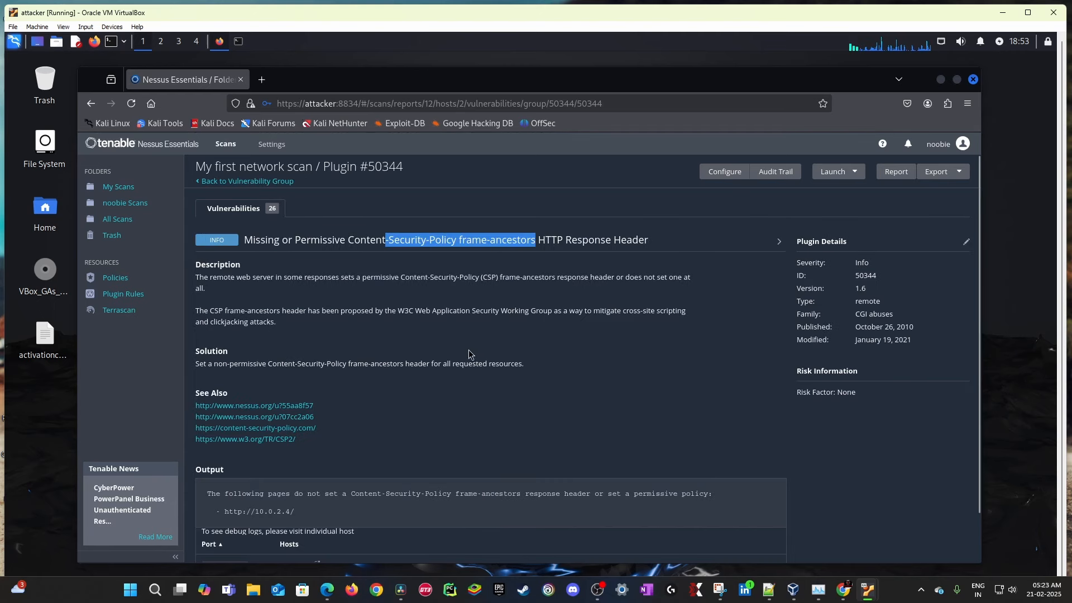
pyautogui.scroll(-2, 357, 424)
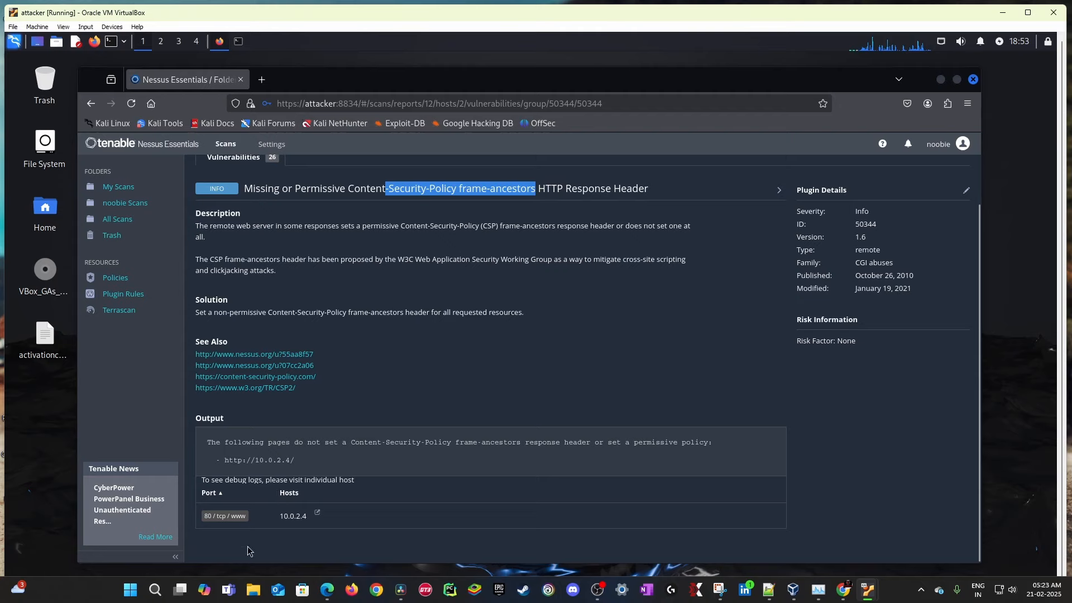
pyautogui.click(270, 481)
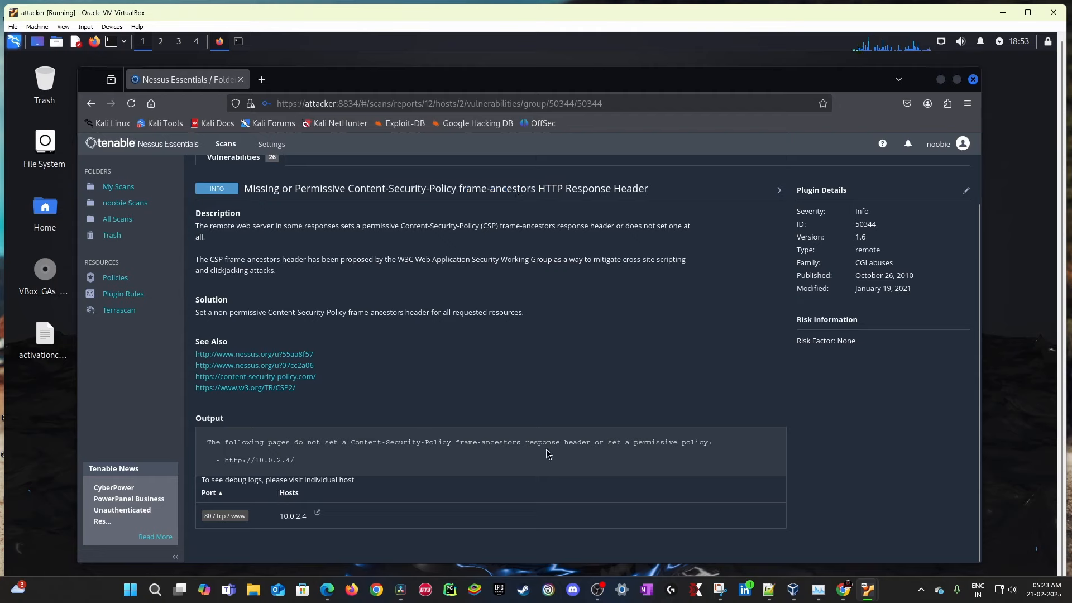
pyautogui.moveTo(712, 442); pyautogui.dragTo(567, 443)
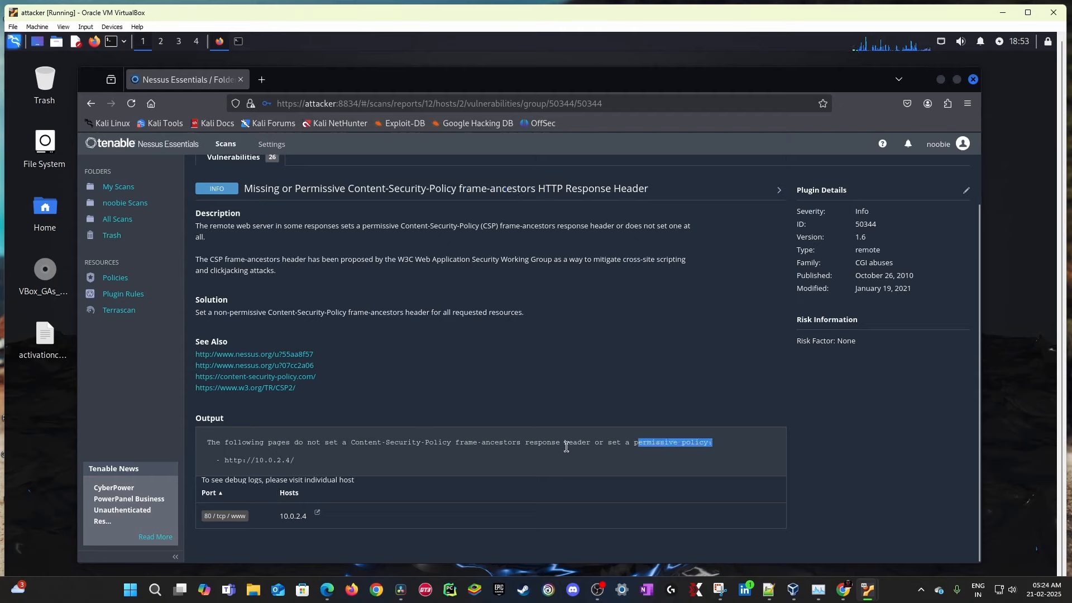
pyautogui.click(394, 445)
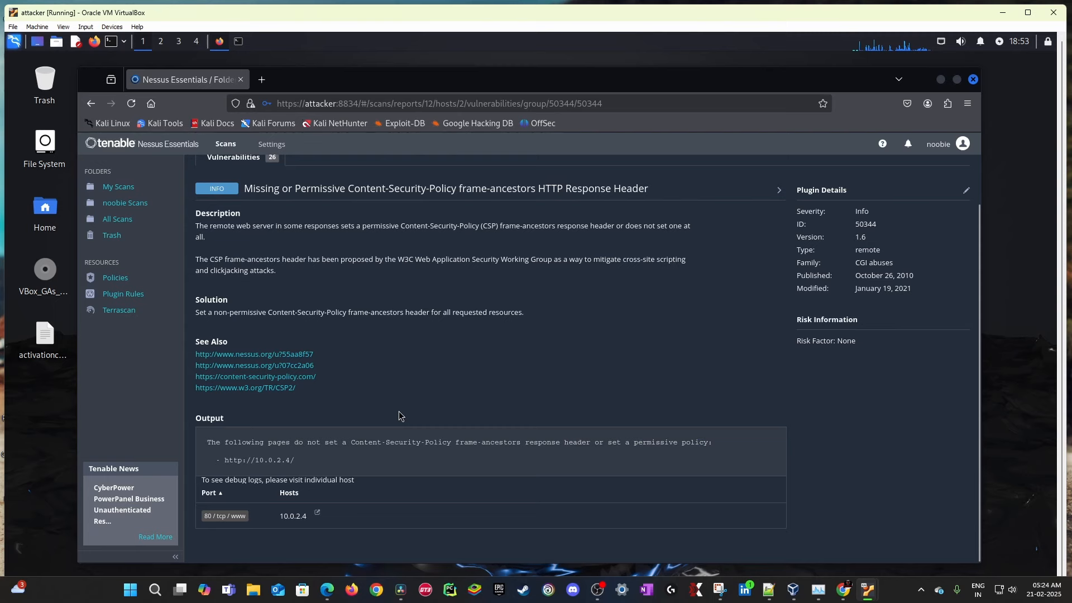
pyautogui.scroll(2, 400, 416)
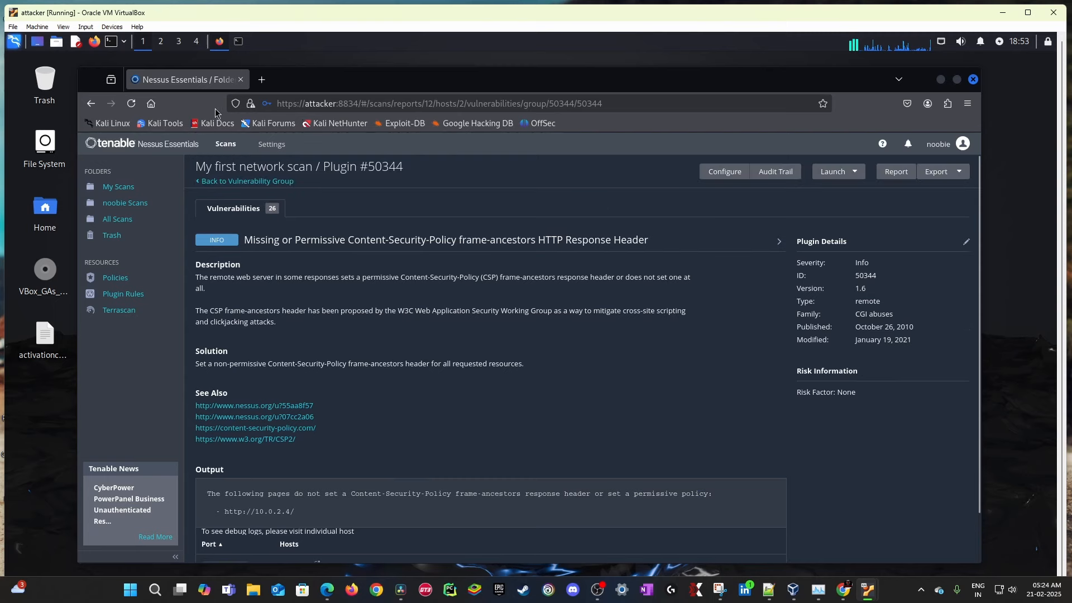
pyautogui.click(218, 184)
# Step: Review the Missing or Permissive X-Frame-Options HTTP Response Header finding, and return to the host's vulnerability list
pyautogui.click(485, 317)
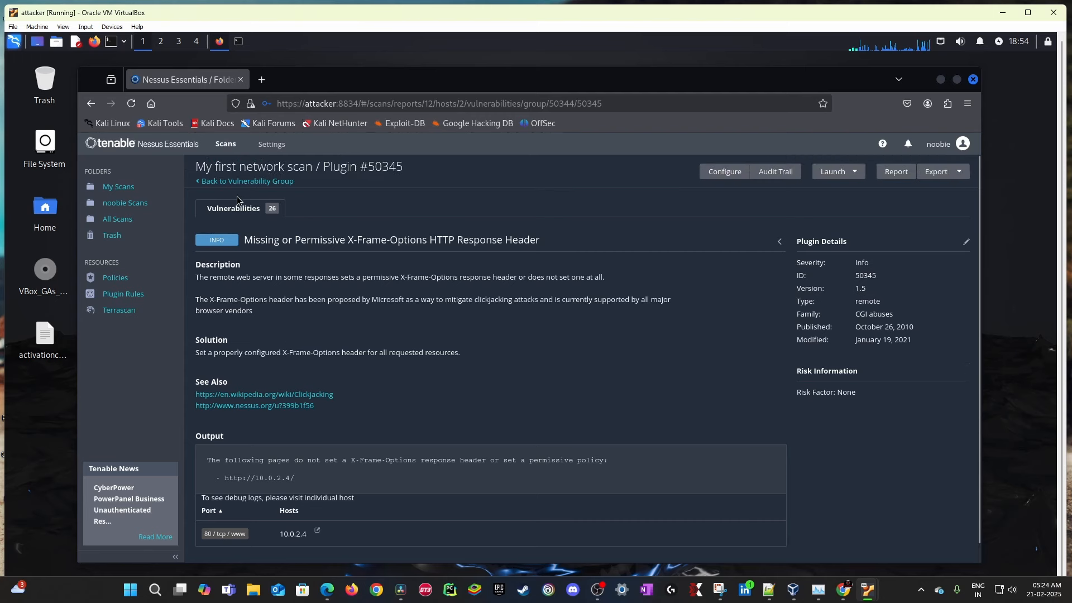
pyautogui.click(240, 181)
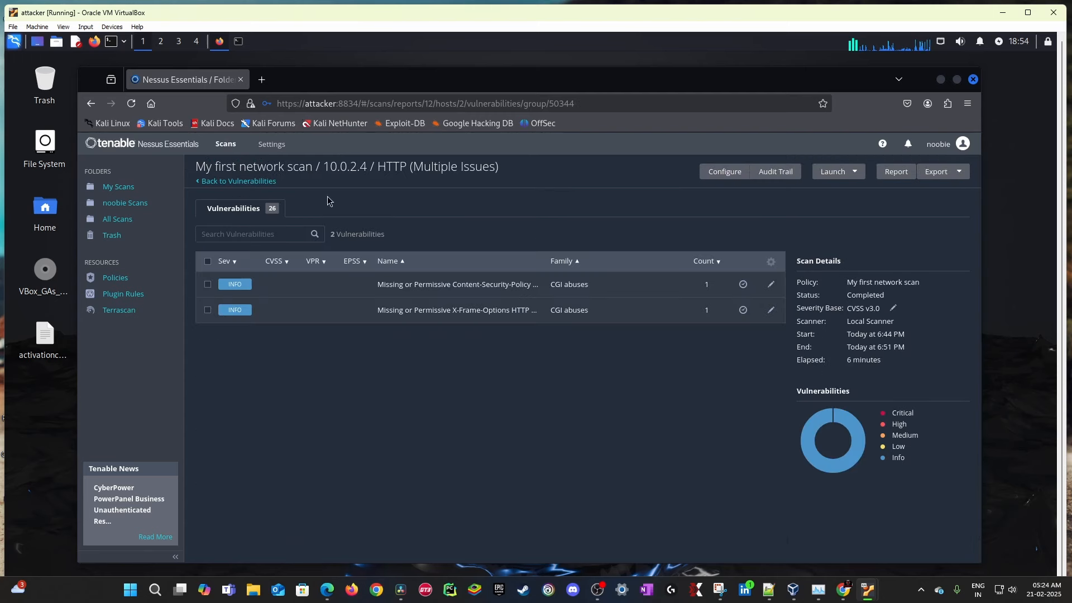
pyautogui.click(221, 182)
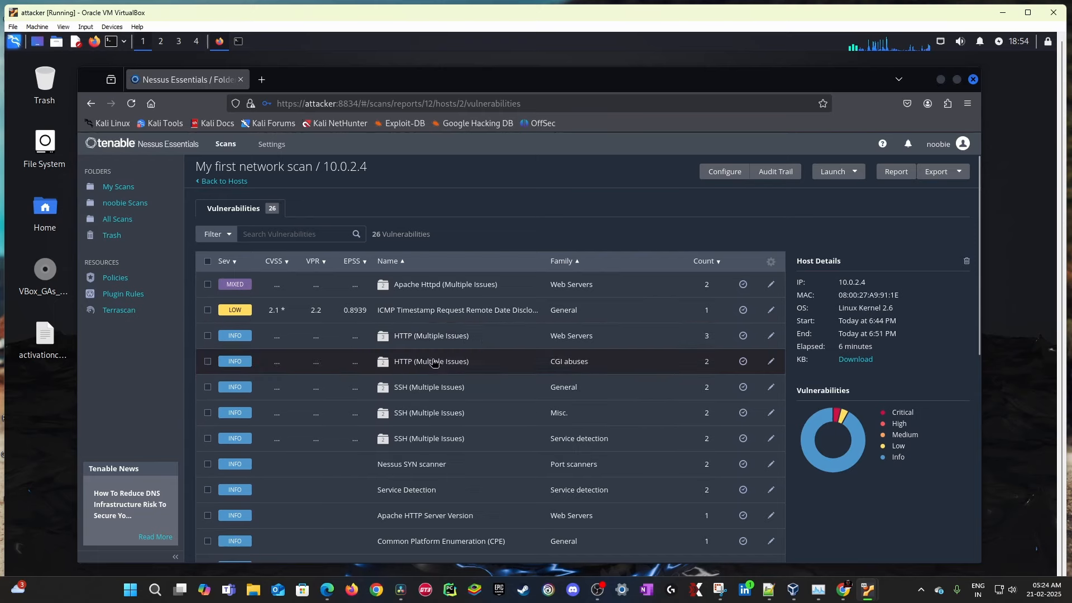
# Step: Reopen the Apache HTTP Server Version finding and highlight the server banner's version in its output
pyautogui.scroll(-2, 435, 362)
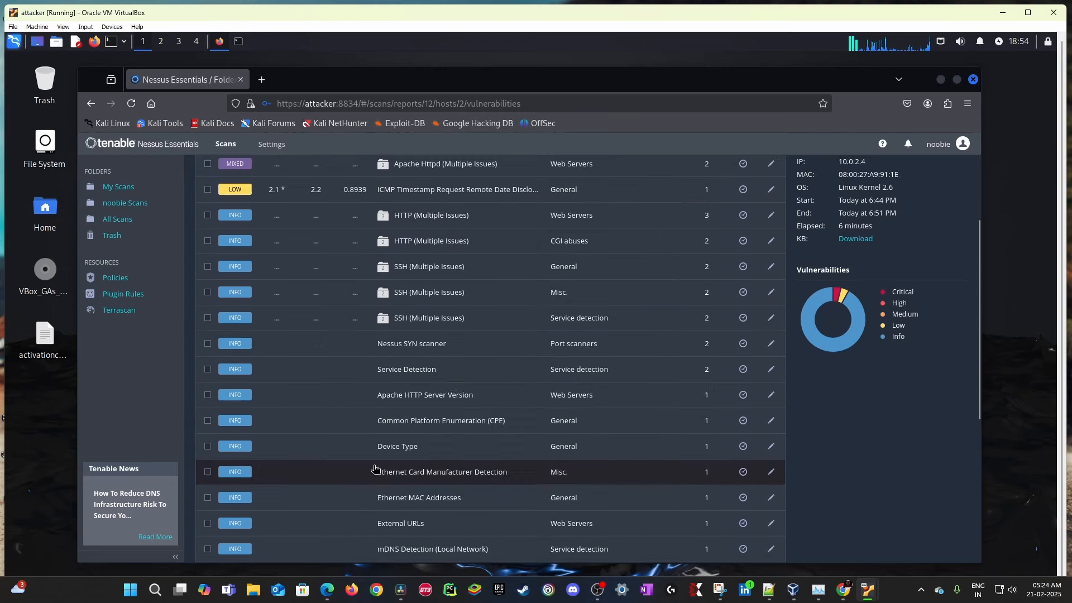
pyautogui.click(438, 403)
pyautogui.moveTo(310, 391); pyautogui.dragTo(381, 391)
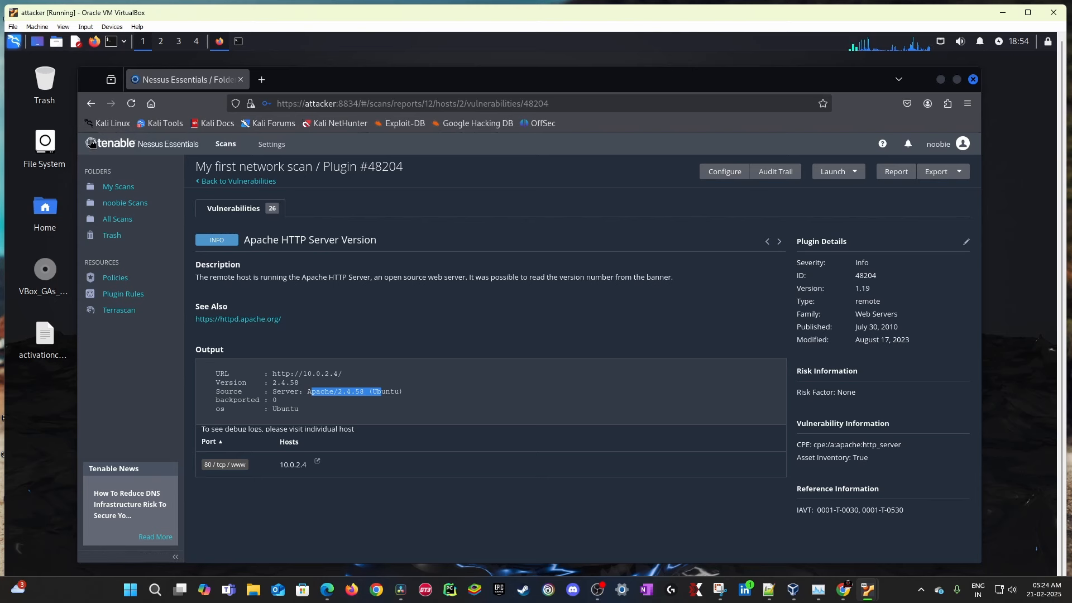
# Step: Open the Apache 2.4.x < 2.4.60 Multiple Vulnerabilities finding in the Apache Httpd group and highlight the version 2.4.60 in its title
pyautogui.click(88, 111)
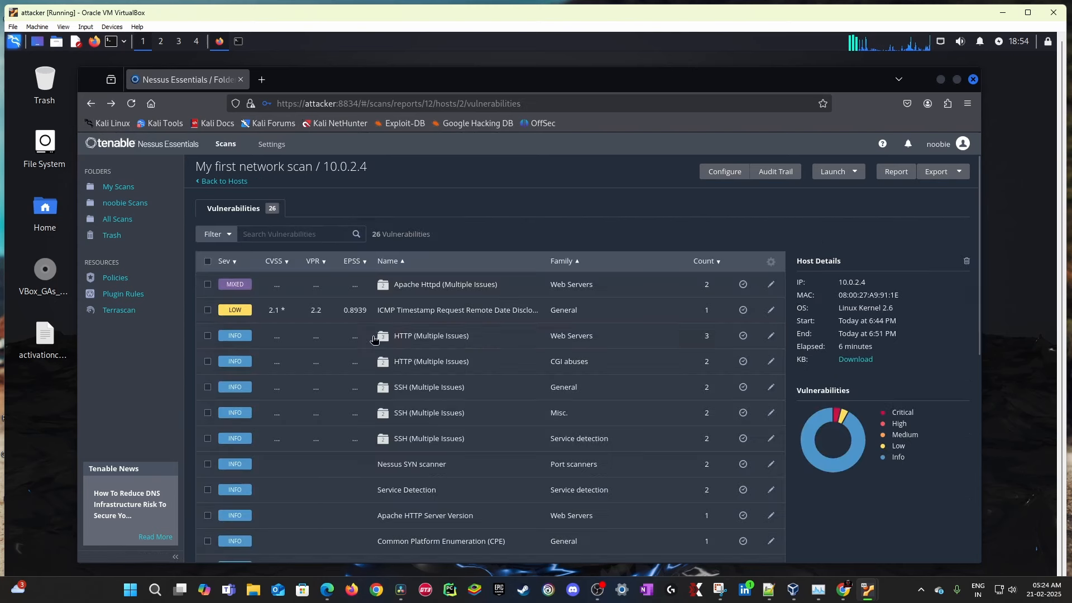
pyautogui.click(414, 294)
pyautogui.click(401, 295)
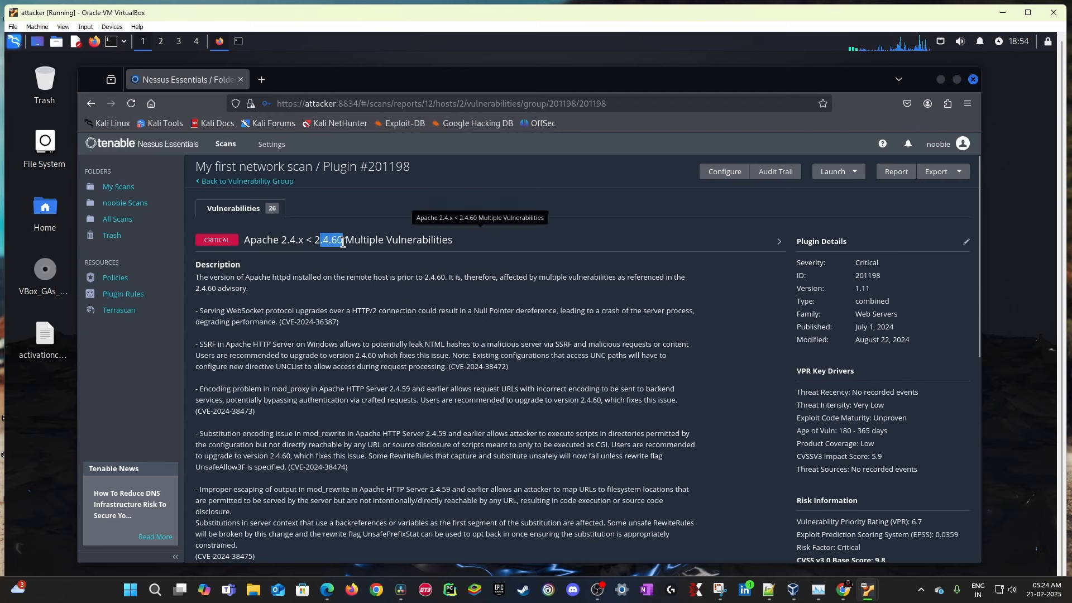
pyautogui.moveTo(250, 240); pyautogui.dragTo(449, 240)
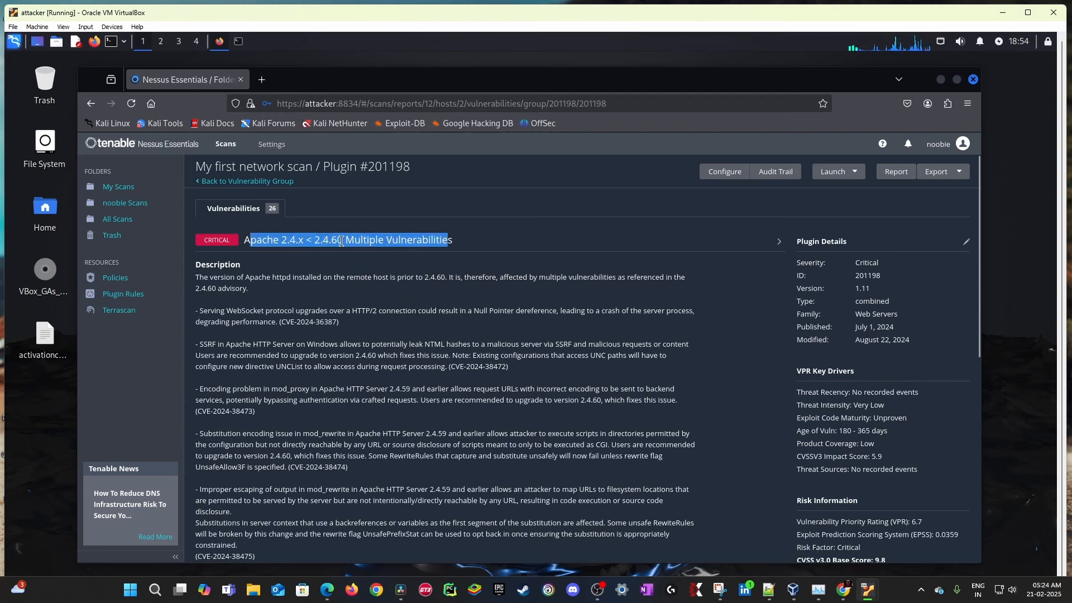
pyautogui.click(344, 241)
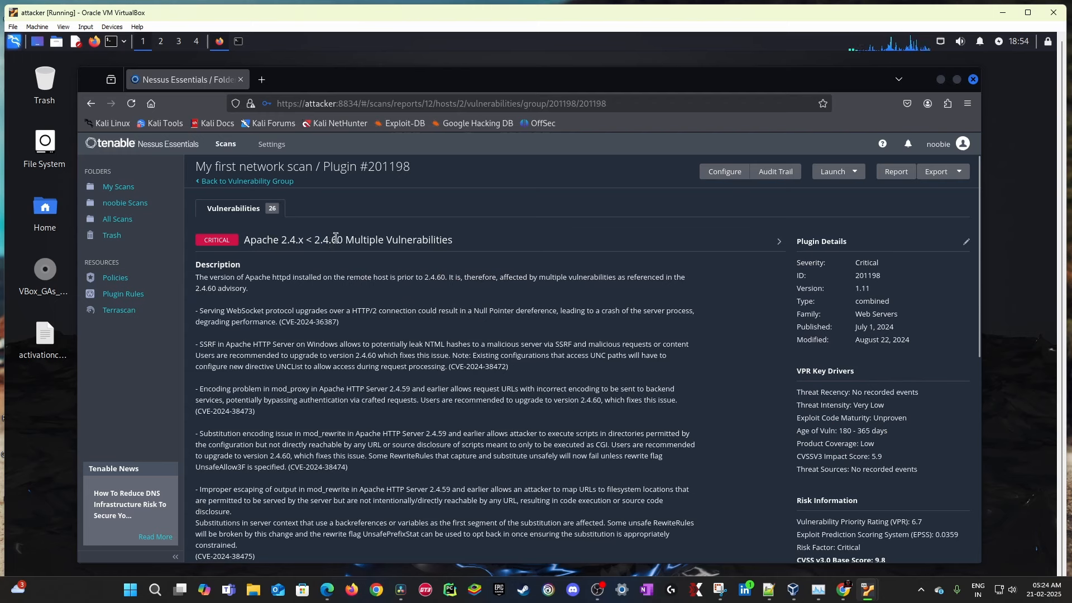
pyautogui.moveTo(346, 242); pyautogui.dragTo(314, 240)
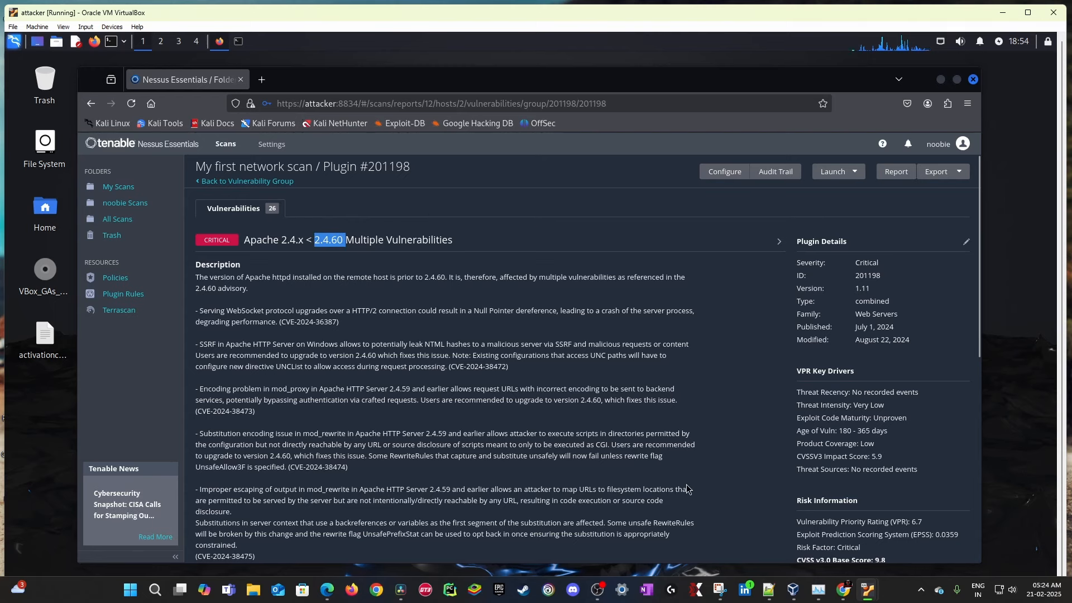
pyautogui.moveTo(314, 241); pyautogui.dragTo(356, 241)
# Step: Examine the critical Apache finding's description, solution and output, highlight the installed version, and return to the vulnerability group
pyautogui.scroll(-7, 380, 335)
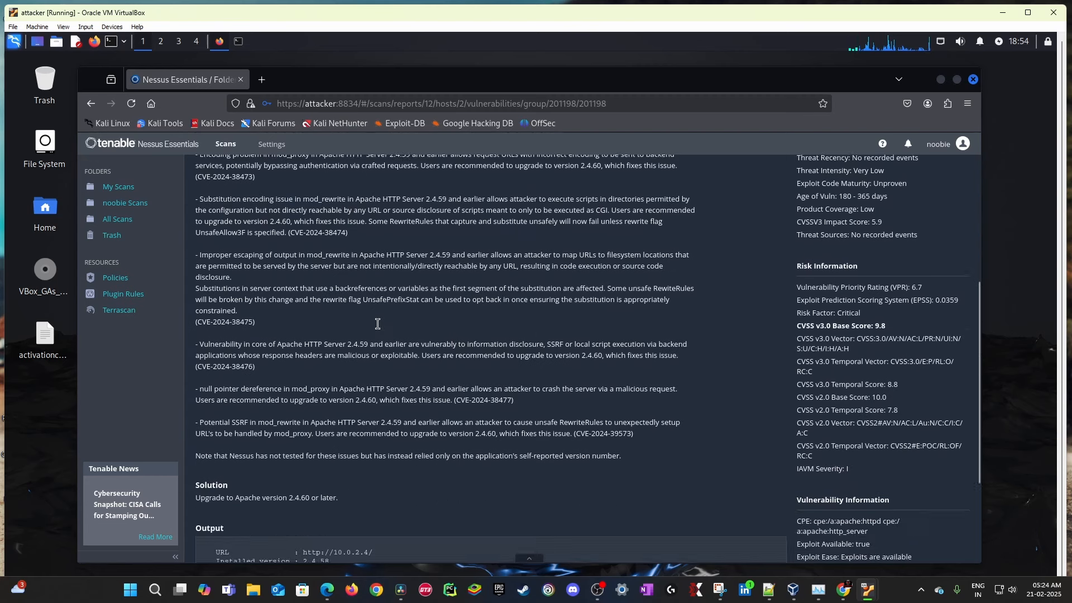
pyautogui.moveTo(330, 426); pyautogui.dragTo(292, 415)
pyautogui.click(400, 423)
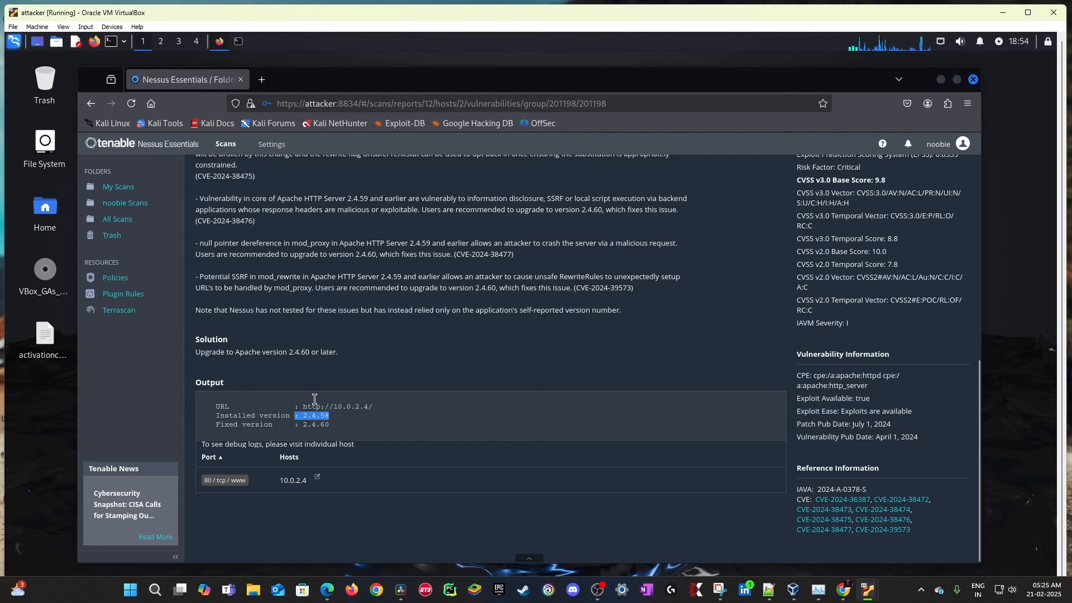
pyautogui.scroll(5, 474, 285)
pyautogui.scroll(2, 255, 245)
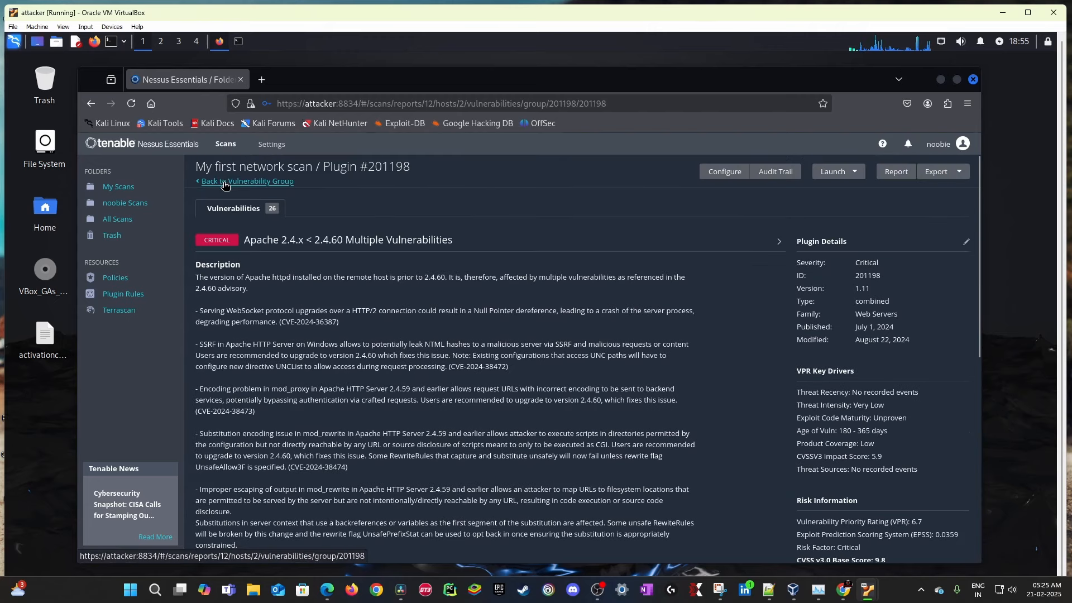
pyautogui.click(224, 175)
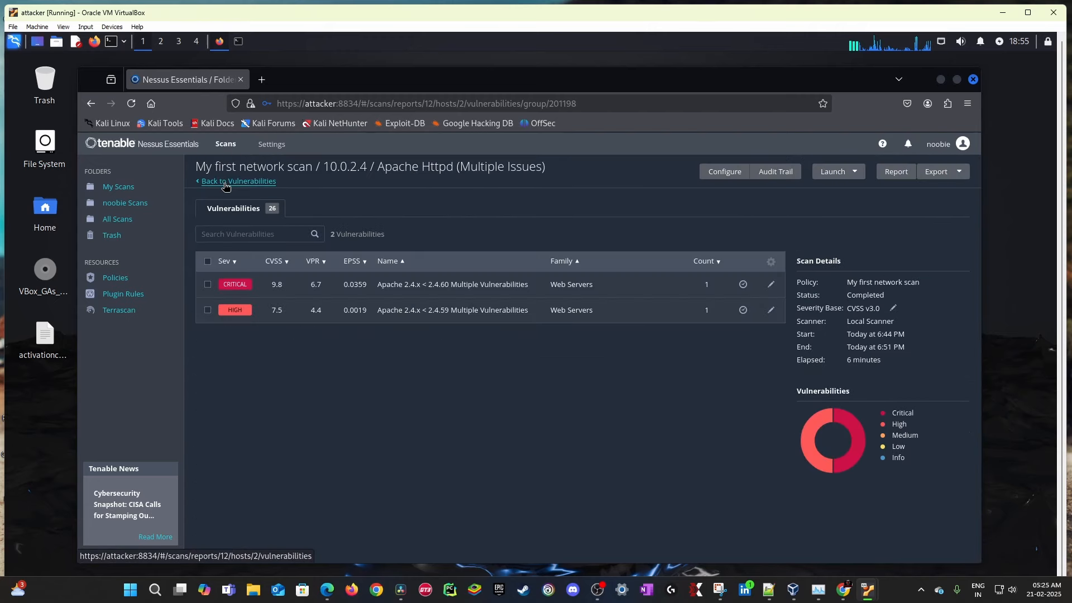
# Step: Review the Apache 2.4.x < 2.4.59 Multiple Vulnerabilities finding, and go back to the host's full vulnerability list
pyautogui.click(332, 311)
pyautogui.scroll(-7, 335, 279)
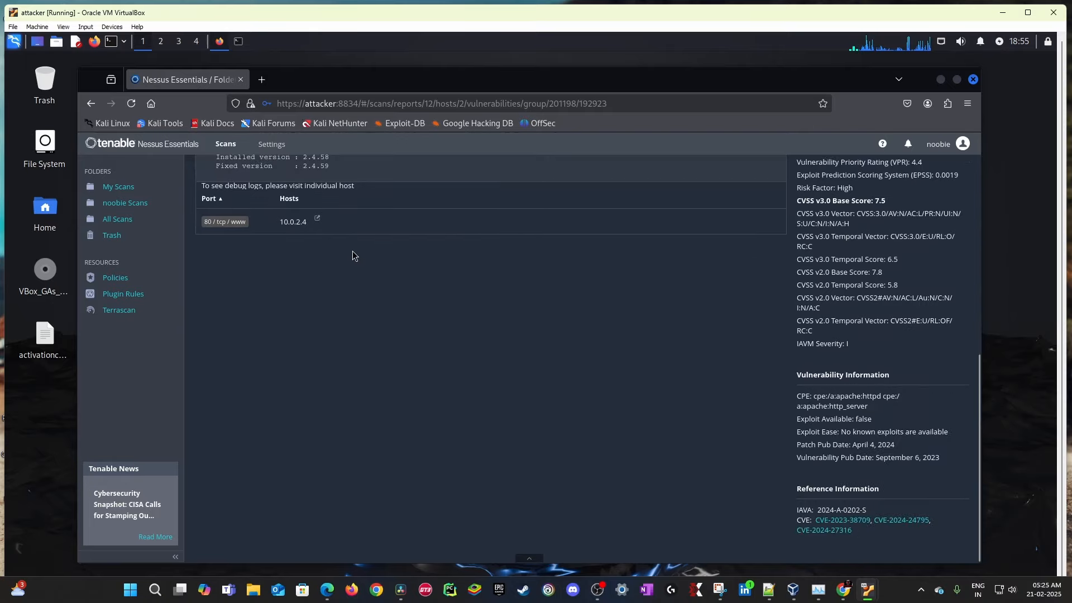
pyautogui.scroll(7, 353, 250)
pyautogui.click(240, 182)
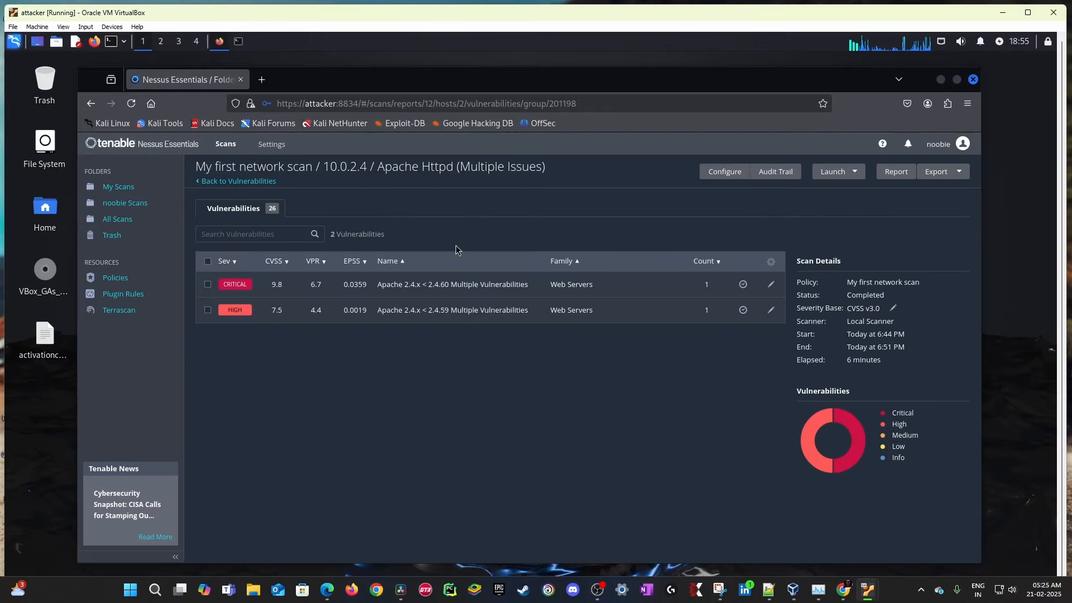
pyautogui.click(226, 181)
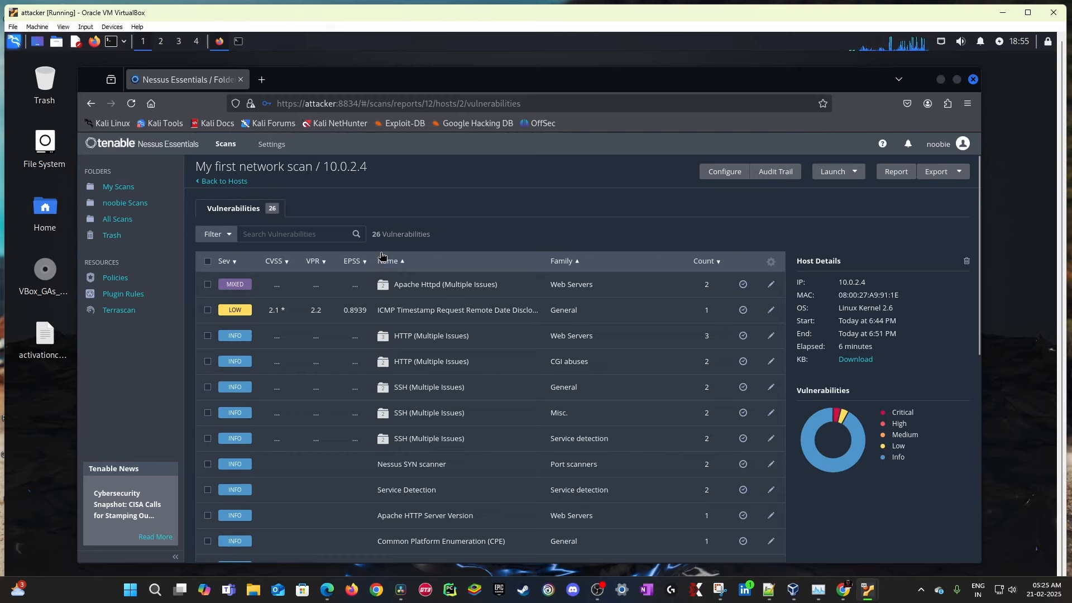
pyautogui.scroll(-5, 340, 260)
pyautogui.scroll(5, 341, 268)
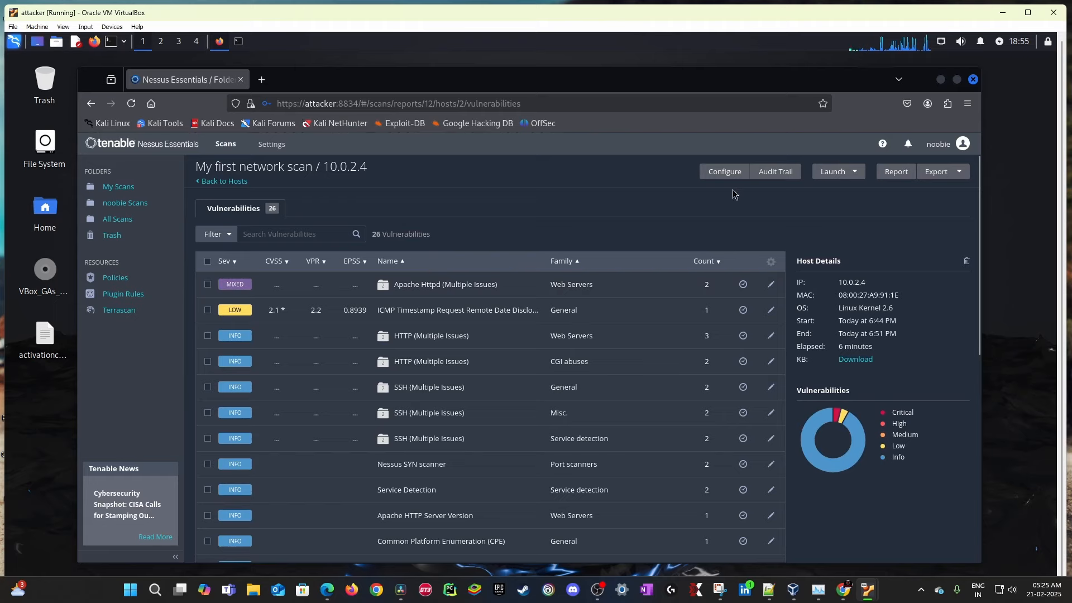
# Step: Generate a PDF report for host 10.0.2.4 using the Complete List of Vulnerabilities by Host template
pyautogui.click(223, 181)
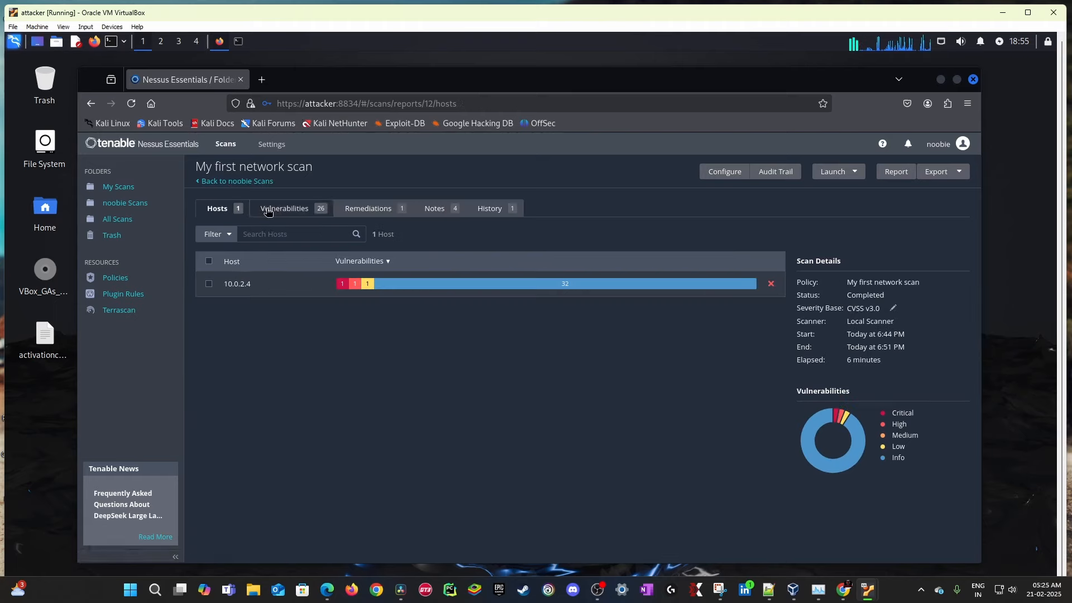
pyautogui.click(209, 283)
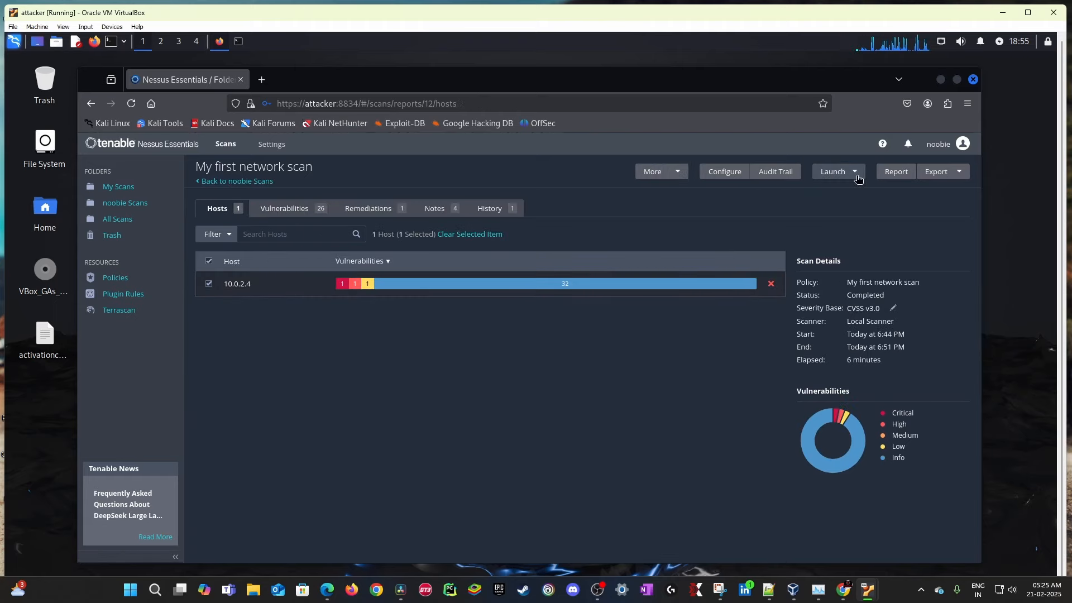
pyautogui.click(892, 173)
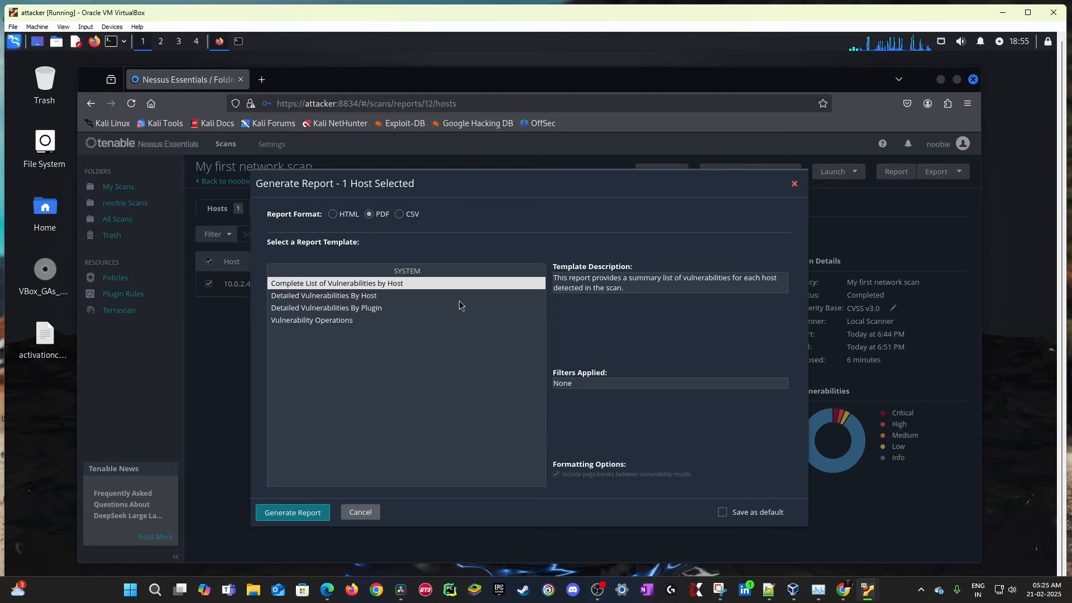
pyautogui.click(307, 511)
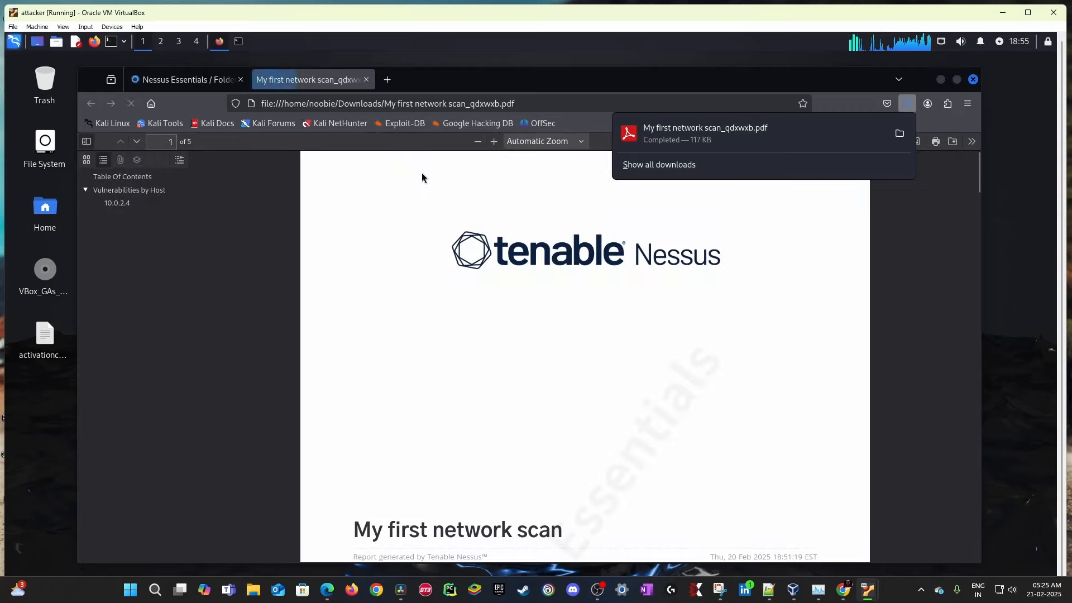
# Step: Examine the PDF report's severity summary and vulnerability table for 10.0.2.4, highlighting the Apache 2.4.x < 2.4.60 entry
pyautogui.click(643, 342)
pyautogui.scroll(-5, 748, 312)
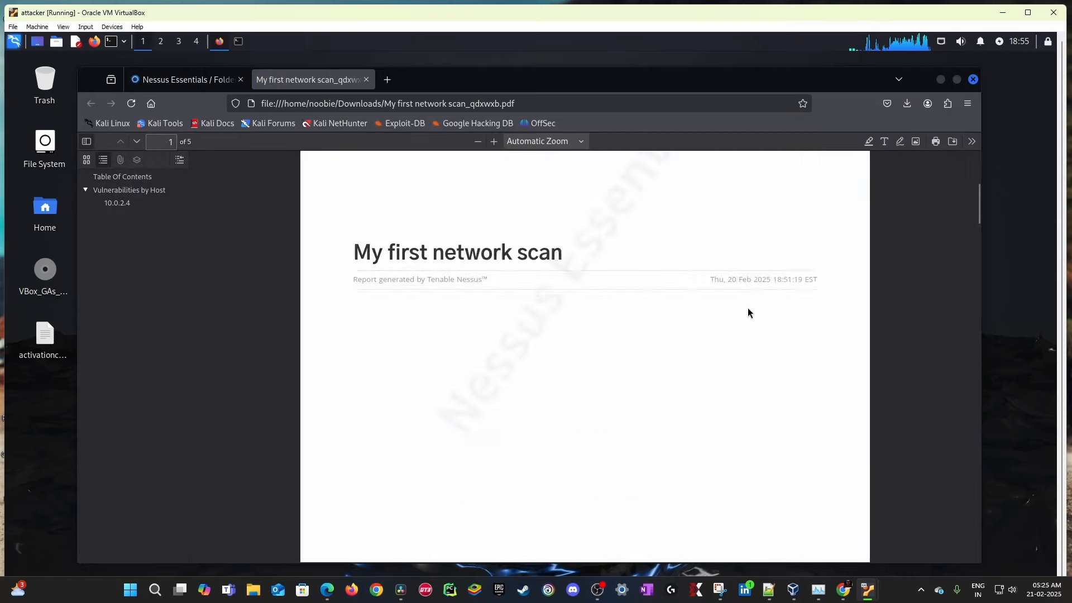
pyautogui.scroll(-15, 748, 312)
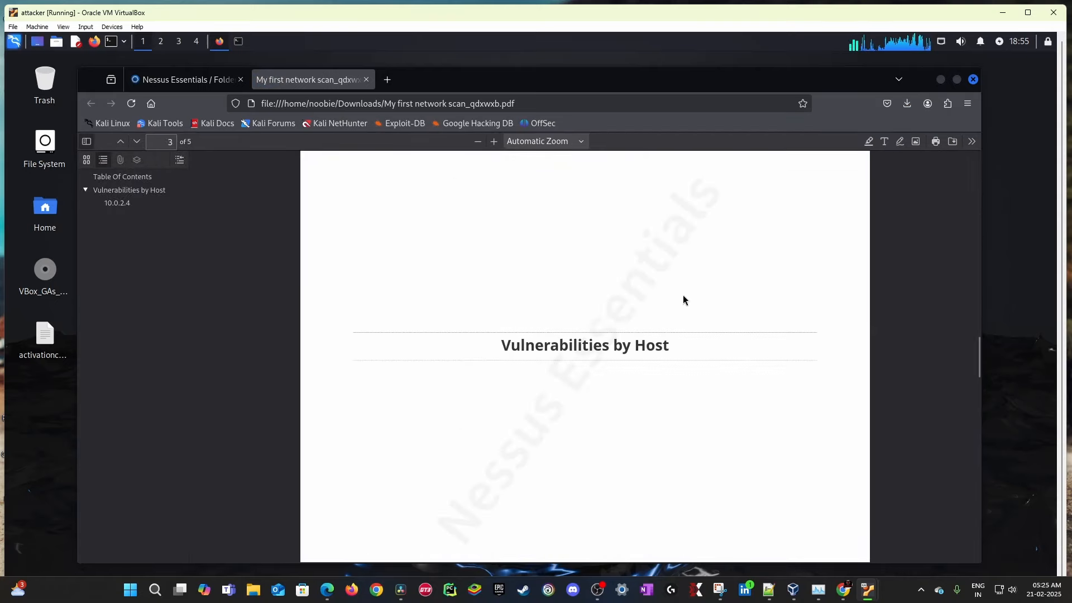
pyautogui.scroll(-8, 684, 300)
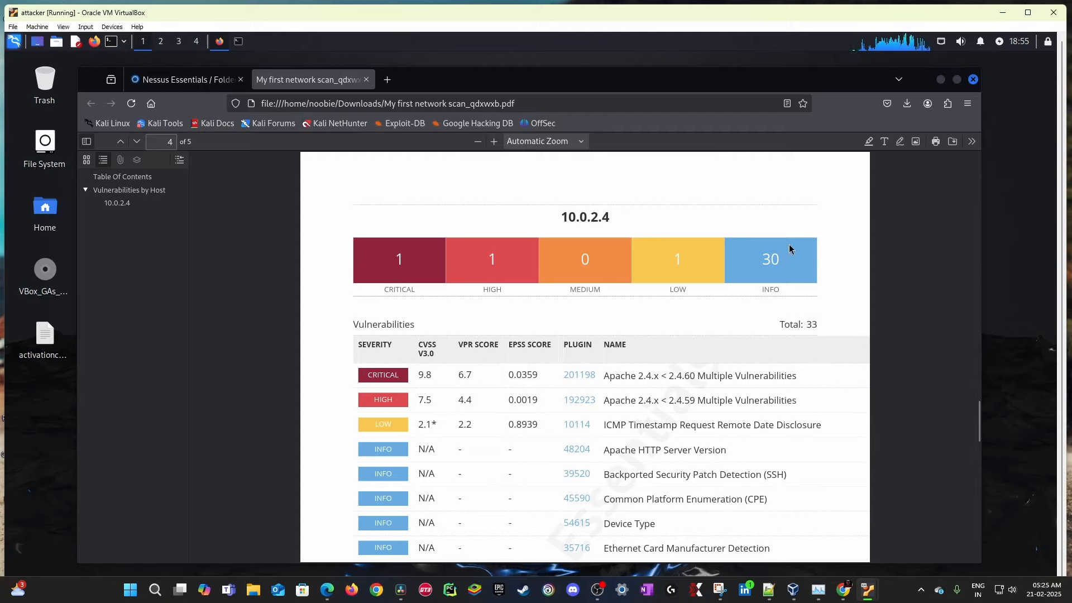
pyautogui.scroll(-3, 668, 290)
pyautogui.scroll(-12, 616, 441)
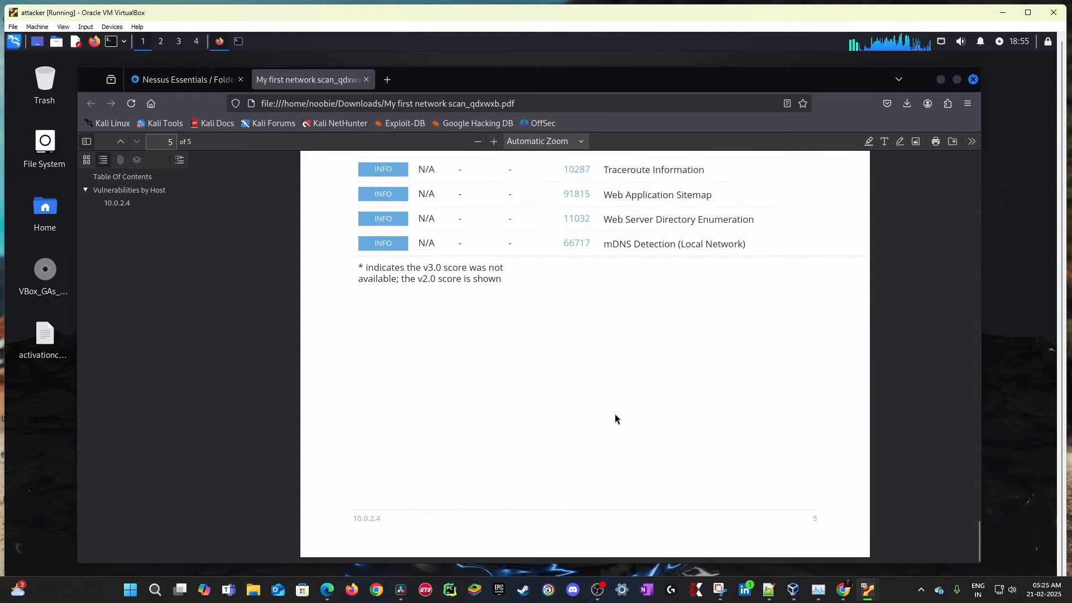
pyautogui.scroll(11, 510, 390)
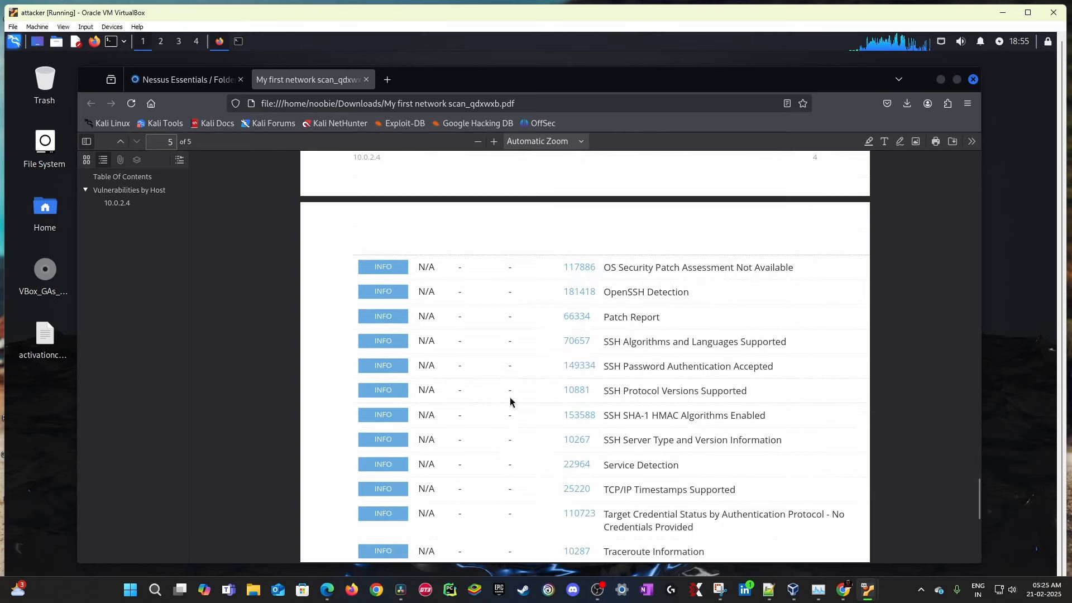
pyautogui.scroll(5, 639, 327)
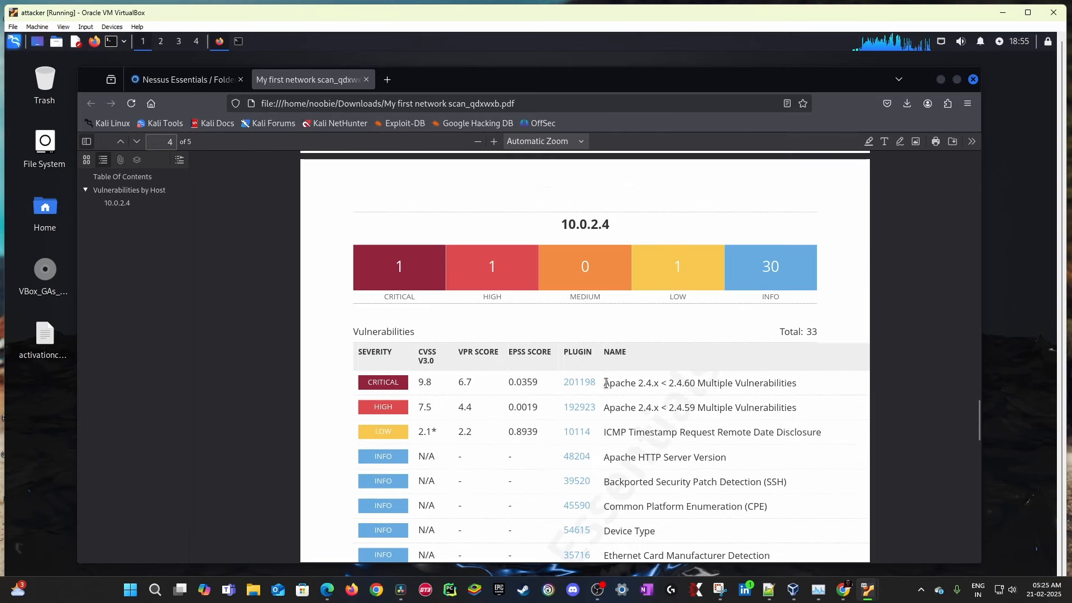
pyautogui.moveTo(605, 383); pyautogui.dragTo(793, 383)
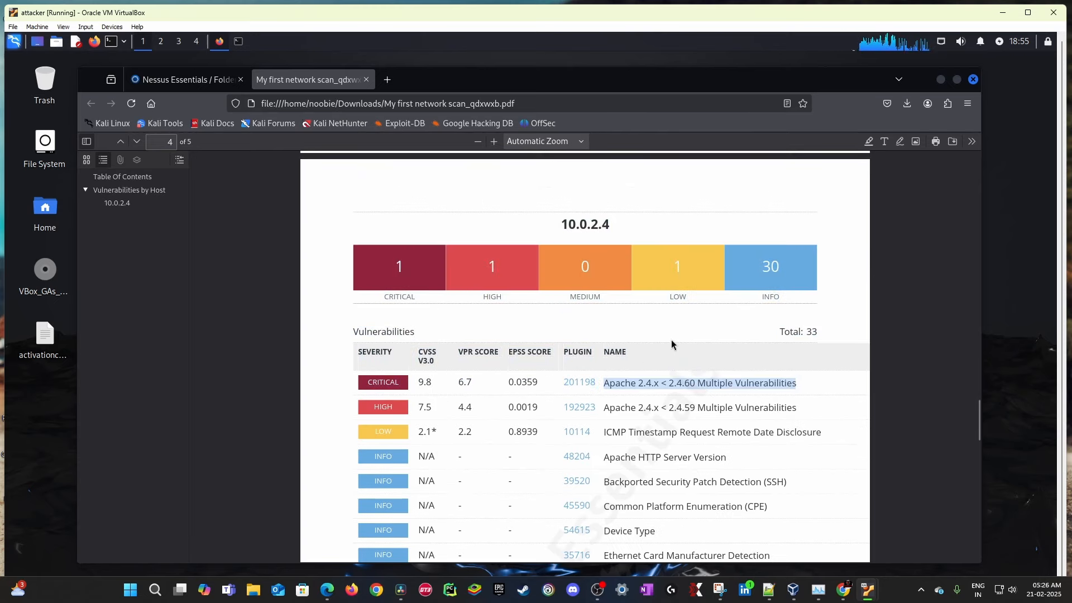
pyautogui.scroll(6, 665, 240)
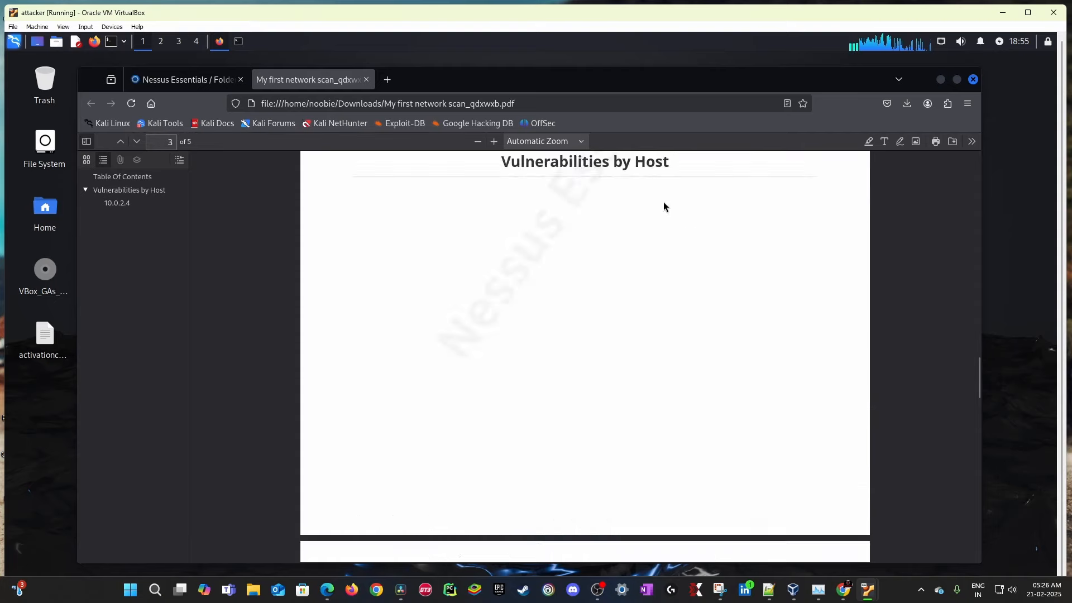
pyautogui.scroll(5, 664, 207)
# Step: Return to the scan results, review the vulnerabilities, remediations, notes and history, go back to the hosts and minimize the browser
pyautogui.click(181, 80)
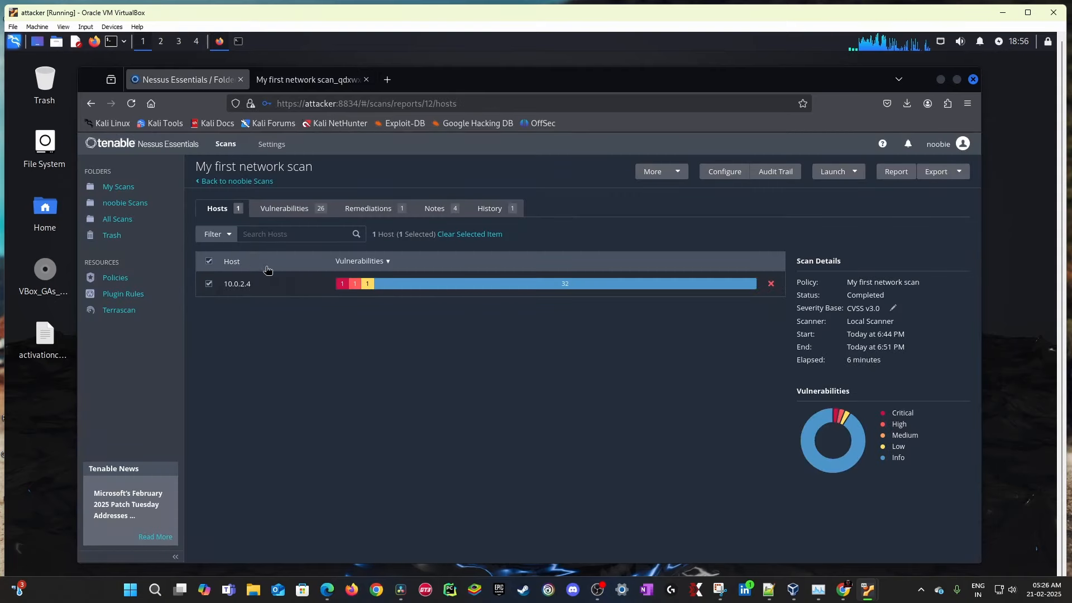
pyautogui.click(284, 213)
pyautogui.click(369, 206)
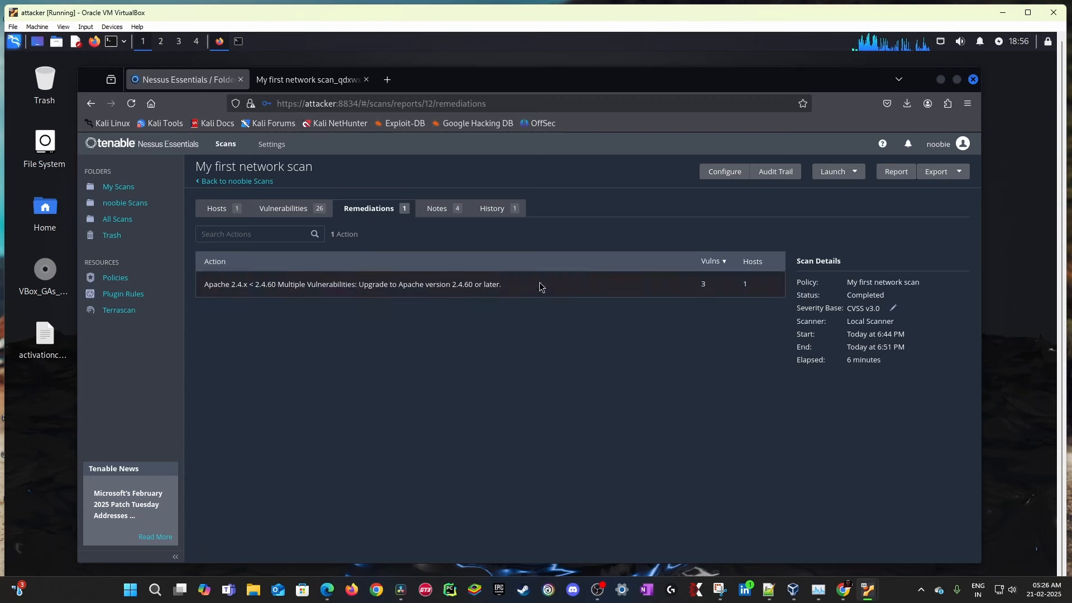
pyautogui.click(431, 208)
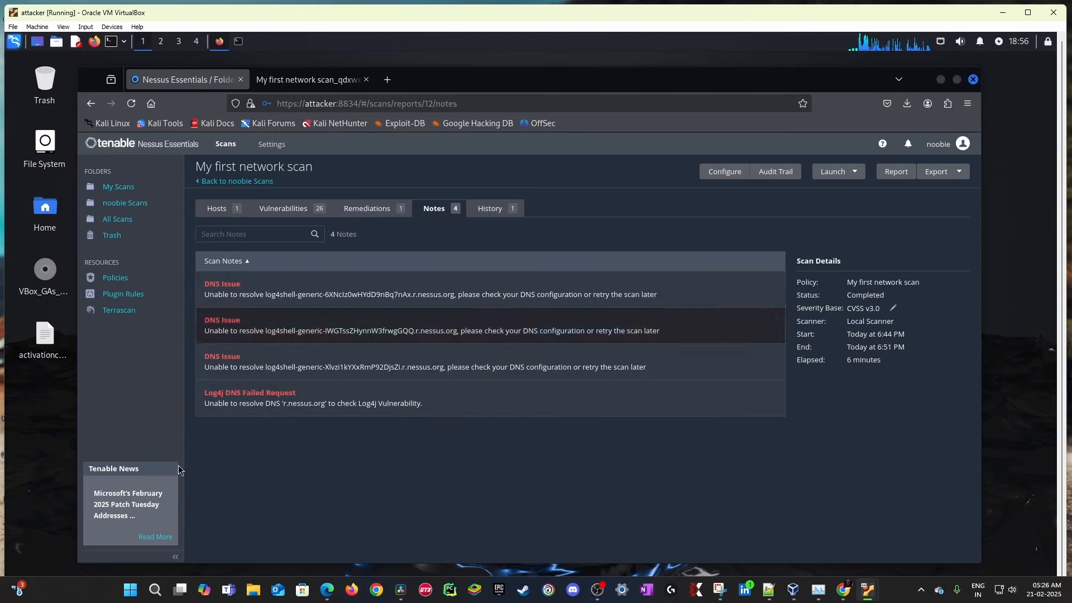
pyautogui.click(475, 211)
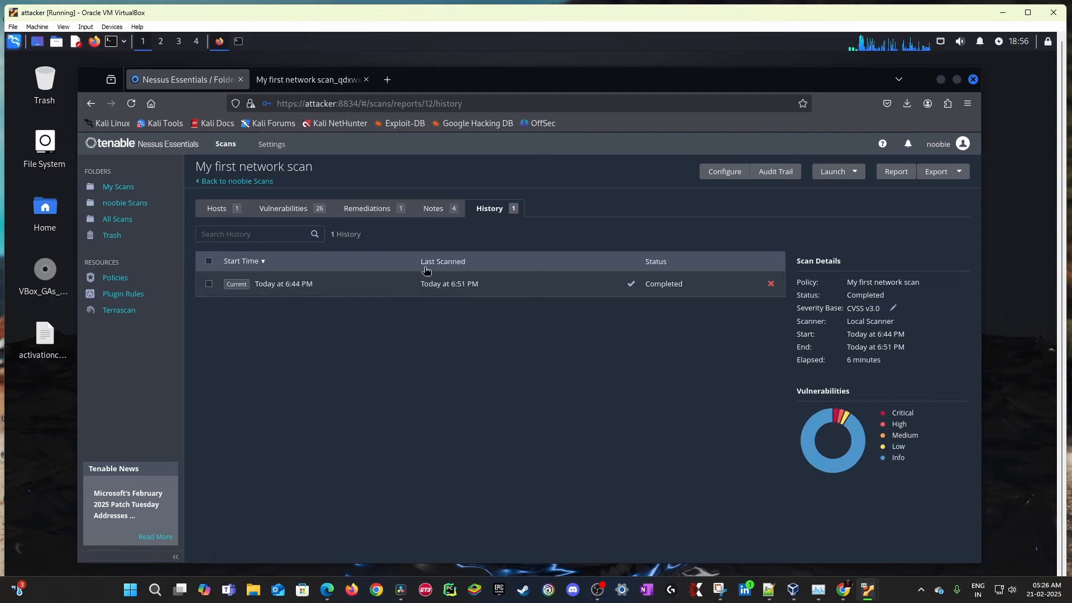
pyautogui.click(216, 209)
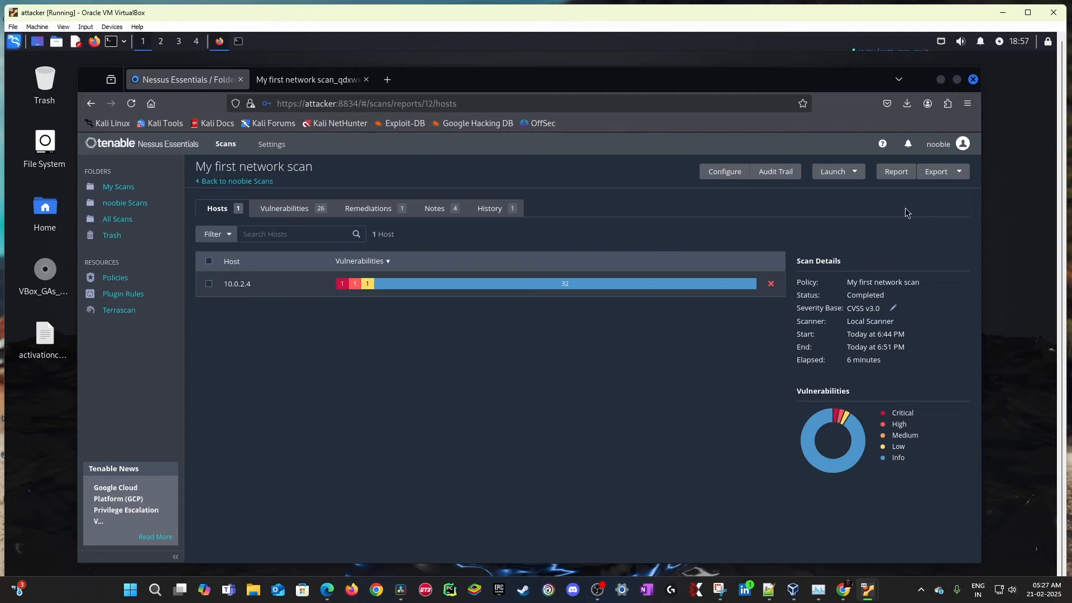
pyautogui.click(940, 83)
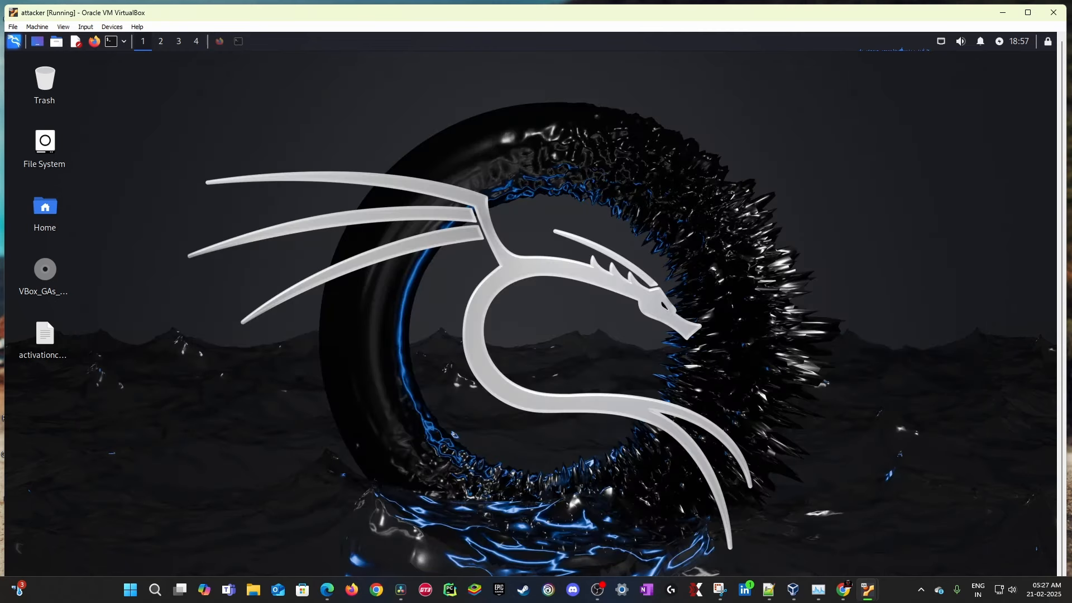